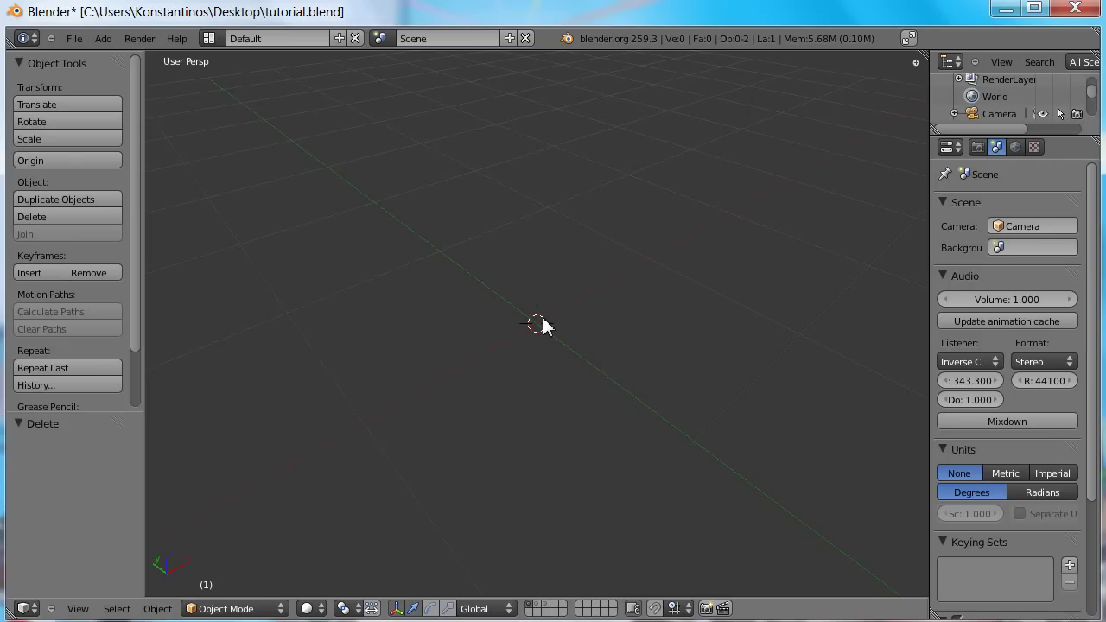
- Examine the finished curved surface stored on layer 2, and return to the empty layer 1
scroll(543, 325, down, 3)
middle_drag(544, 321, 507, 355)
key(2)
middle_drag(612, 338, 383, 329)
scroll(398, 298, down, 5)
middle_drag(415, 267, 448, 287)
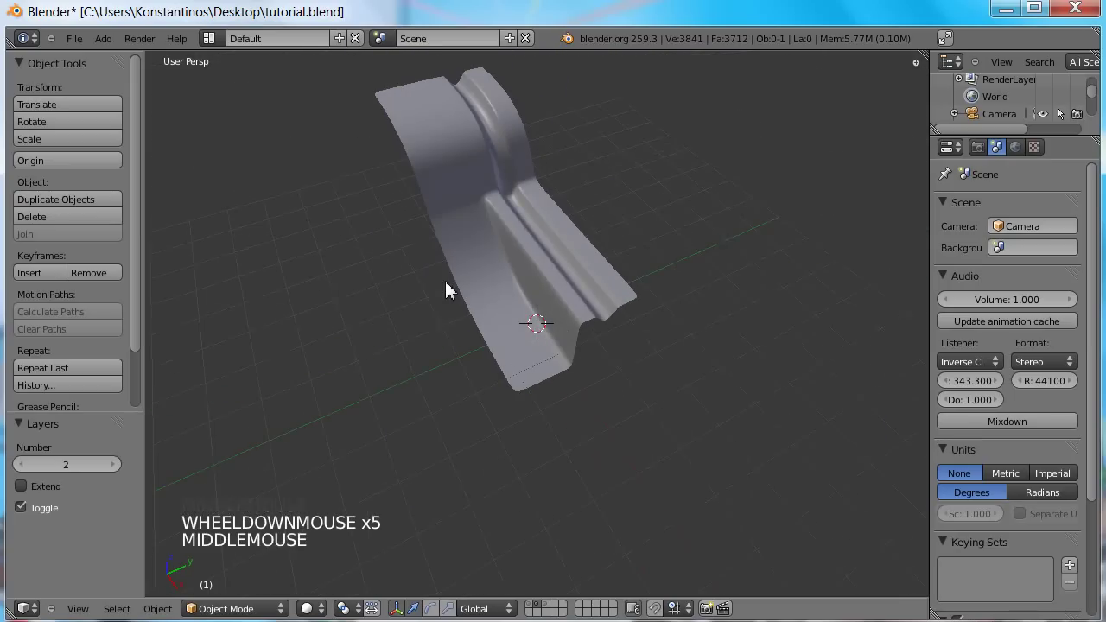
key(1)
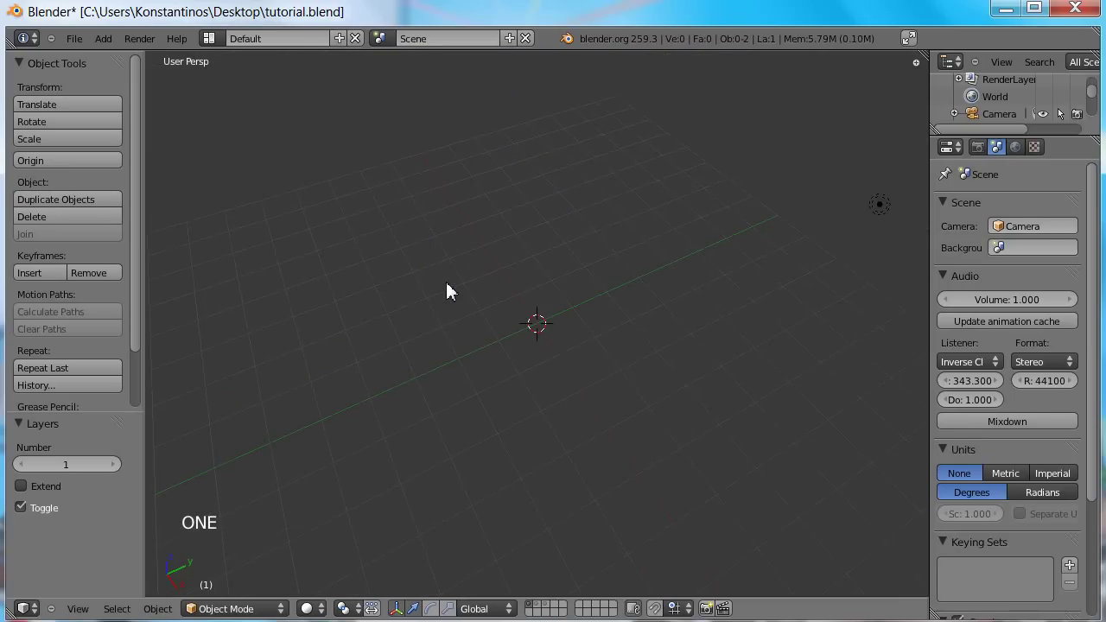
- Add a plane mesh at the scene origin and open it in Edit Mode with edge selection
scroll(478, 321, up, 3)
middle_drag(479, 321, 534, 383)
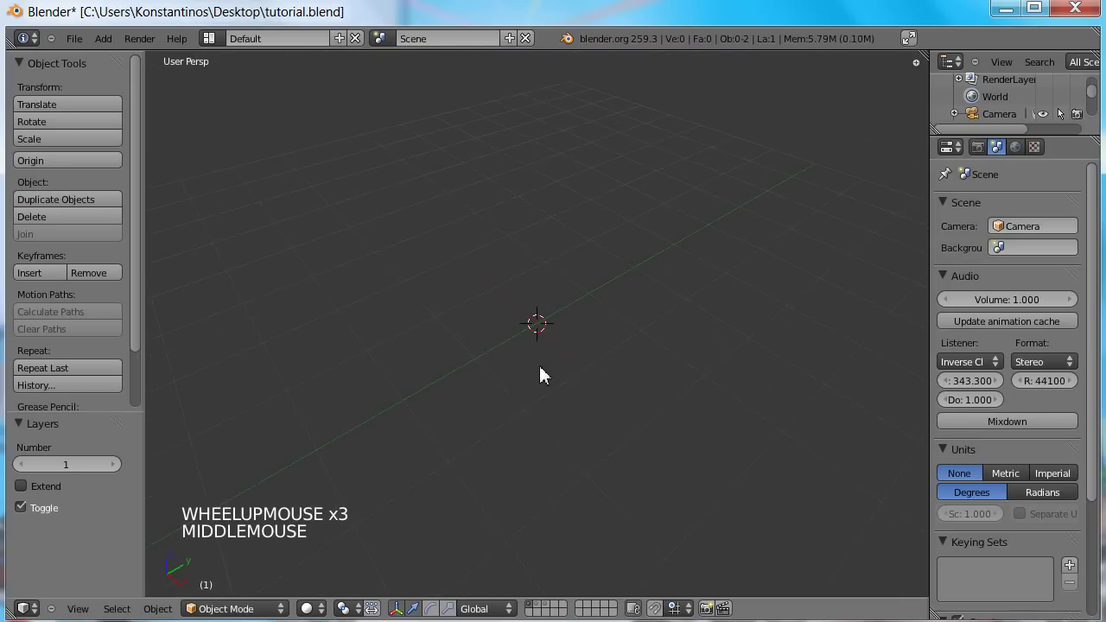
key(shift+a)
mouse_move(542, 376)
click(601, 374)
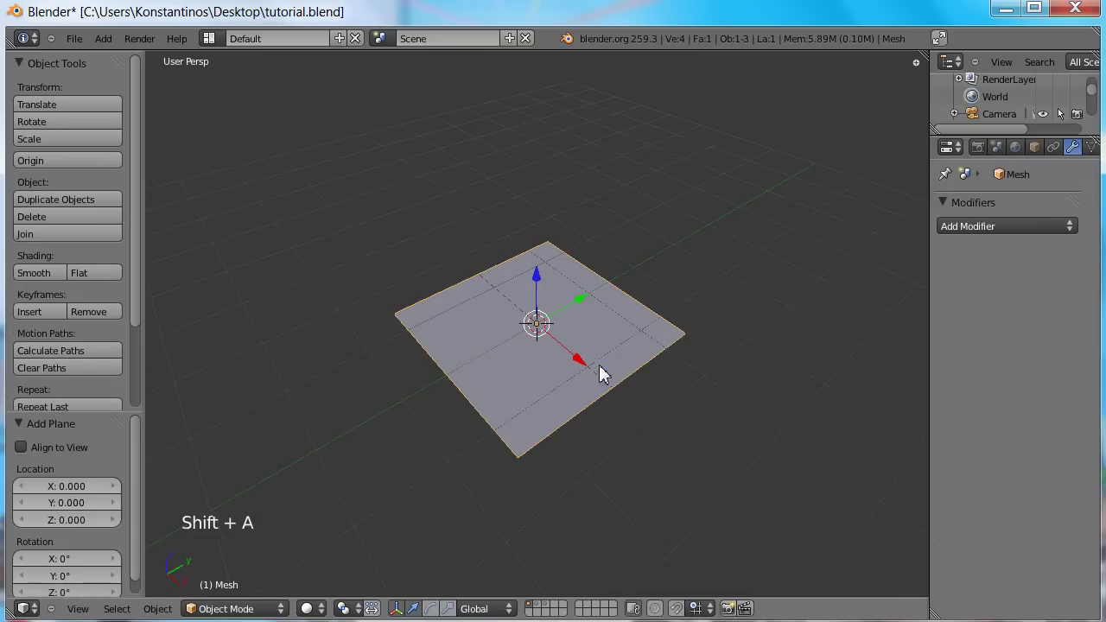
middle_drag(531, 383, 555, 383)
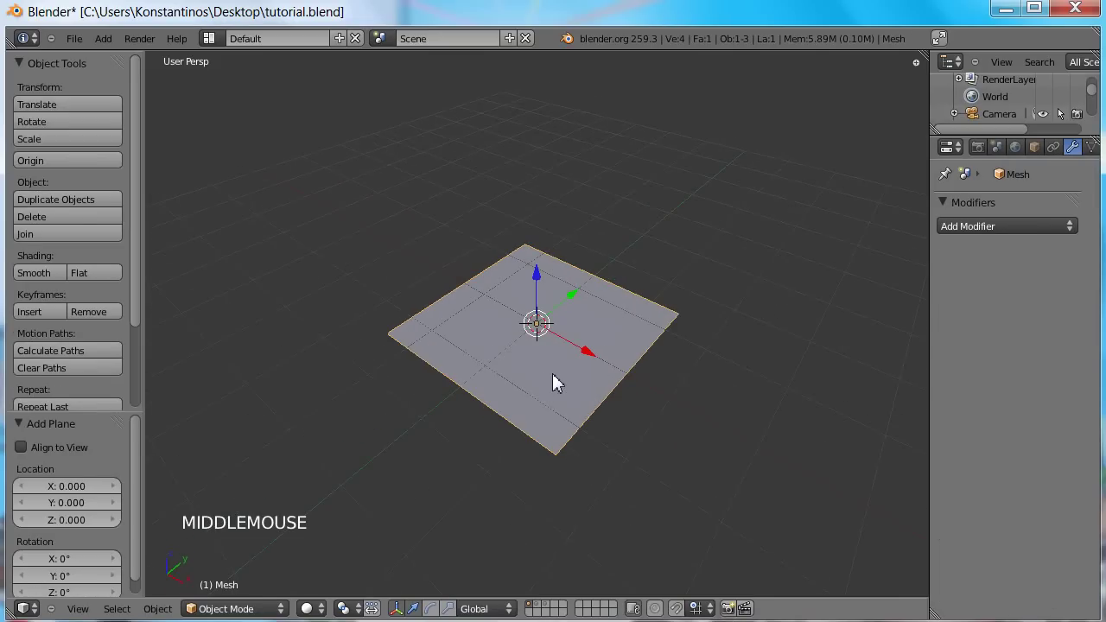
key(Tab)
key(ctrl+Tab)
click(548, 386)
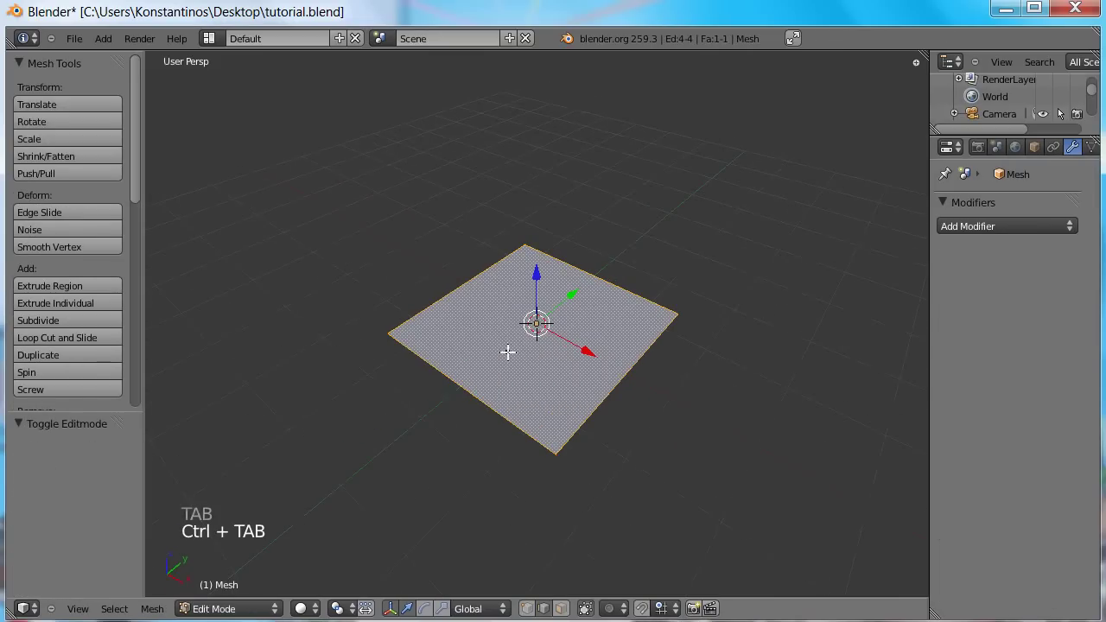
- In front orthographic view, extrude the plane's negative-X edge twice, by about X -1.62, Z 1.49 and X -0.44, Z 1.08
right_click(446, 295)
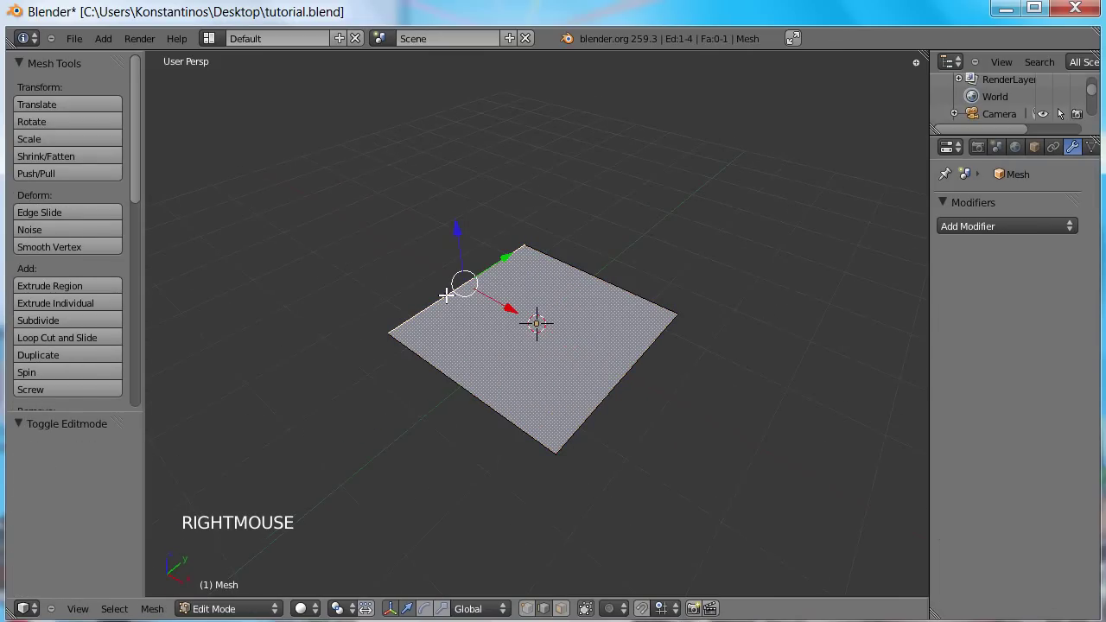
key(KP_1)
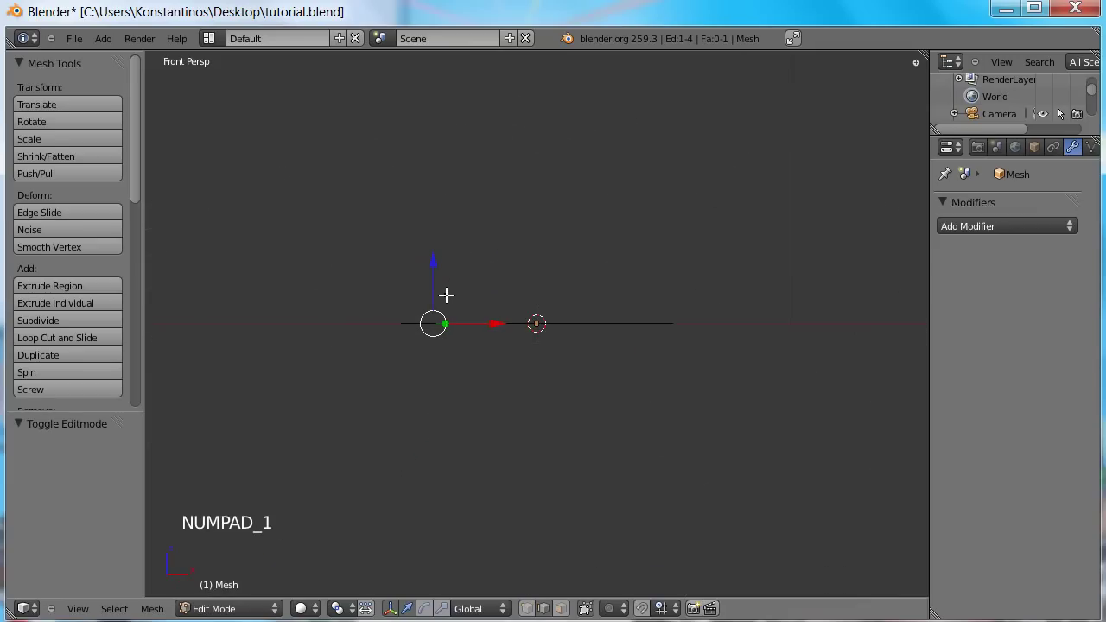
key(KP_5)
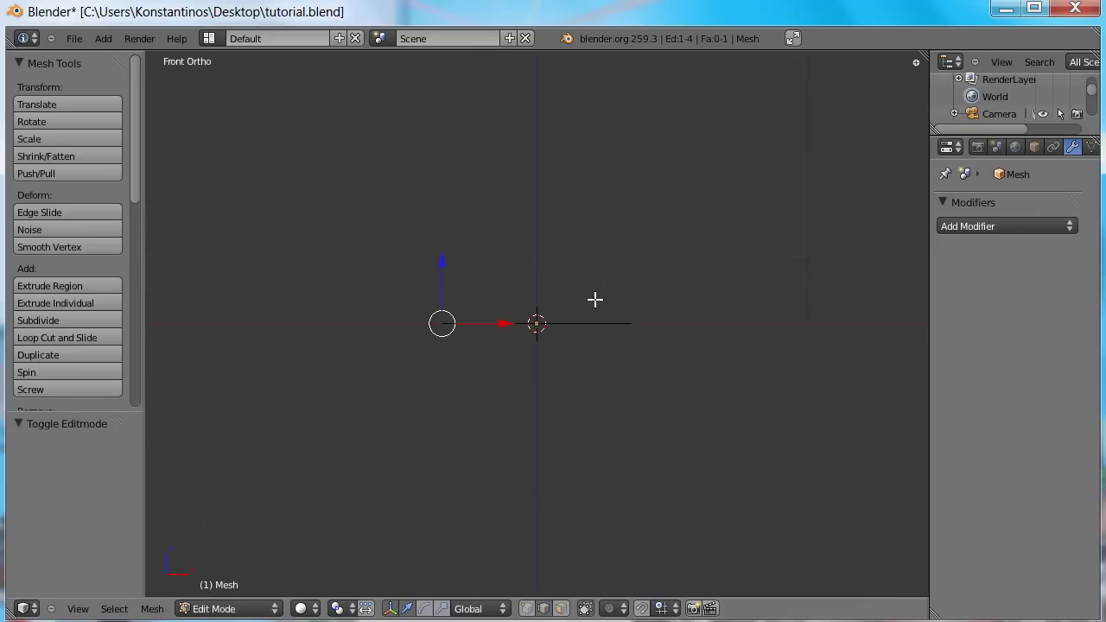
middle_drag(595, 294, 590, 344)
key(KP_1)
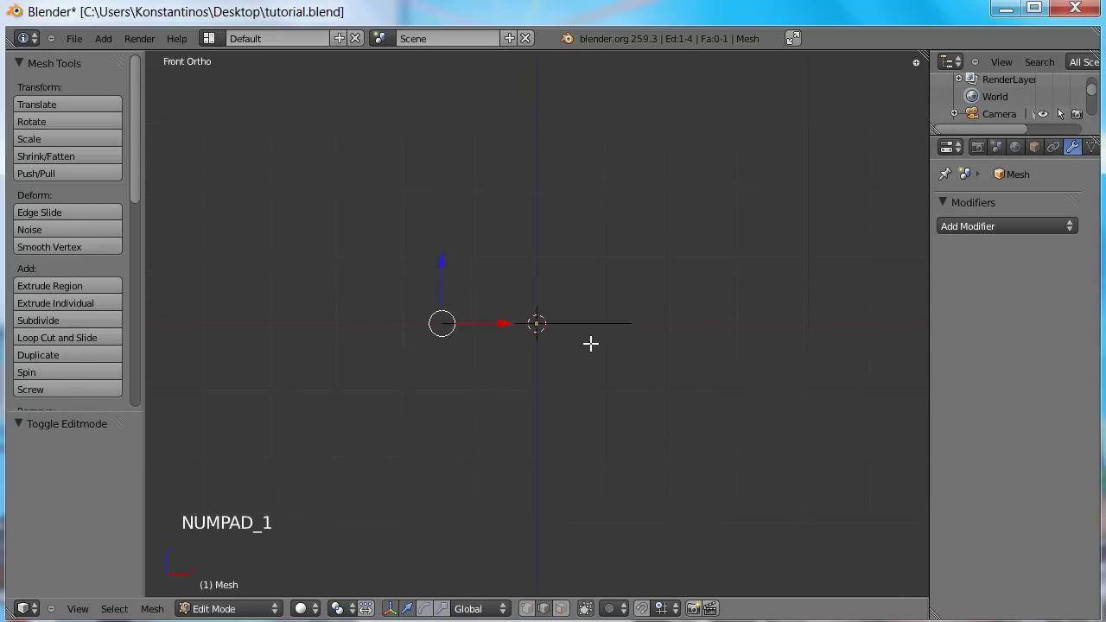
key(e)
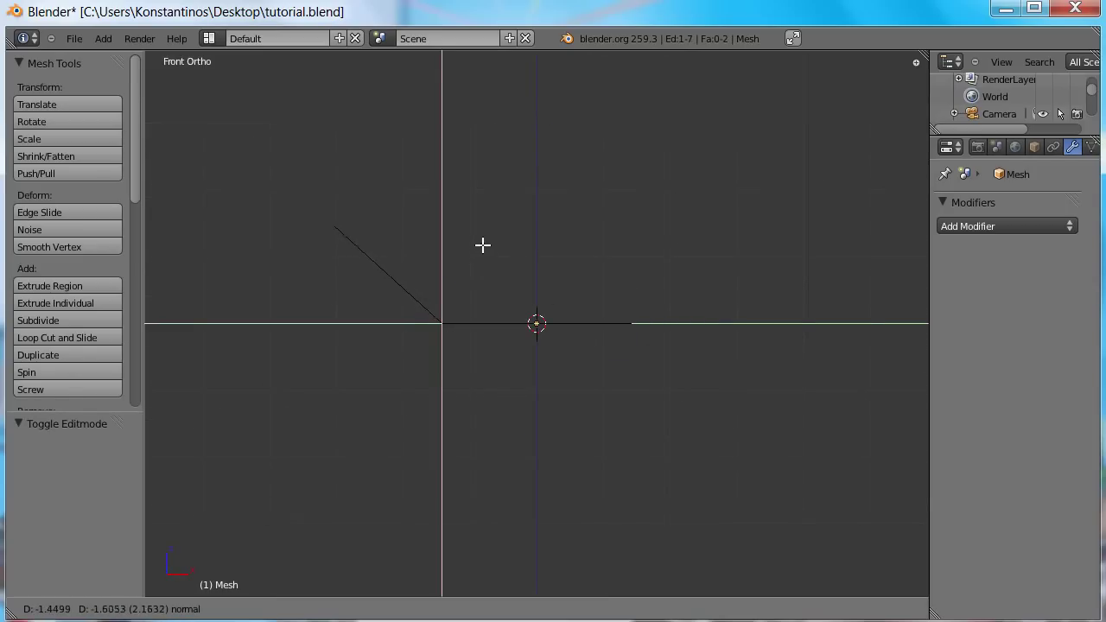
click(482, 244)
key(e)
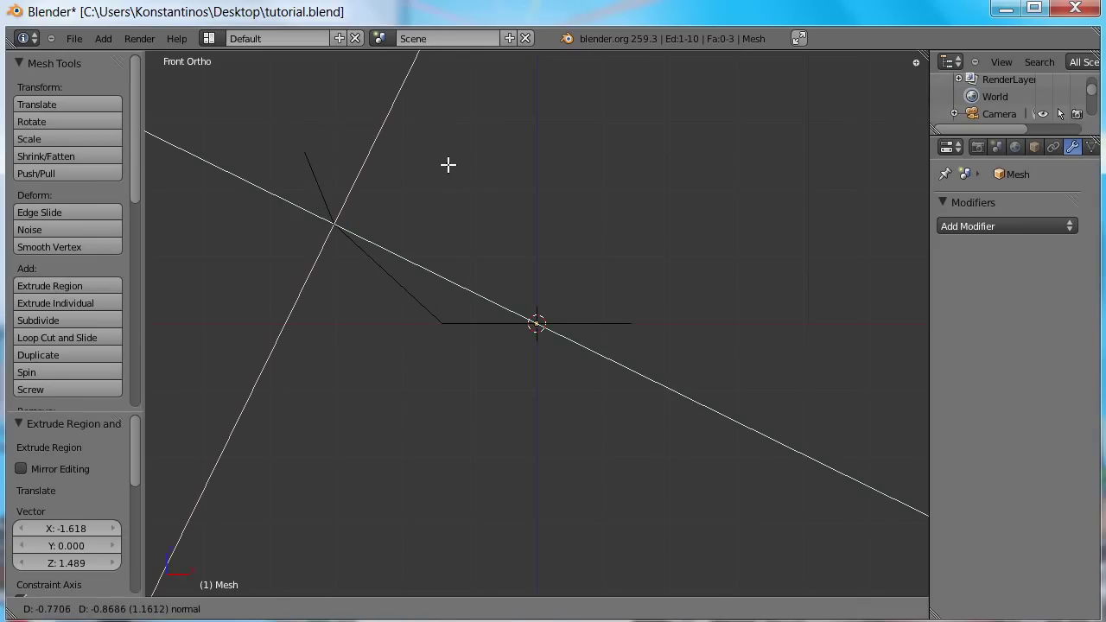
click(447, 164)
- Extrude the strip's upper end edge two more times, by about X -1.05, Z 0.73 and horizontally by X -1.64
shift+middle_drag(450, 177, 551, 249)
key(e)
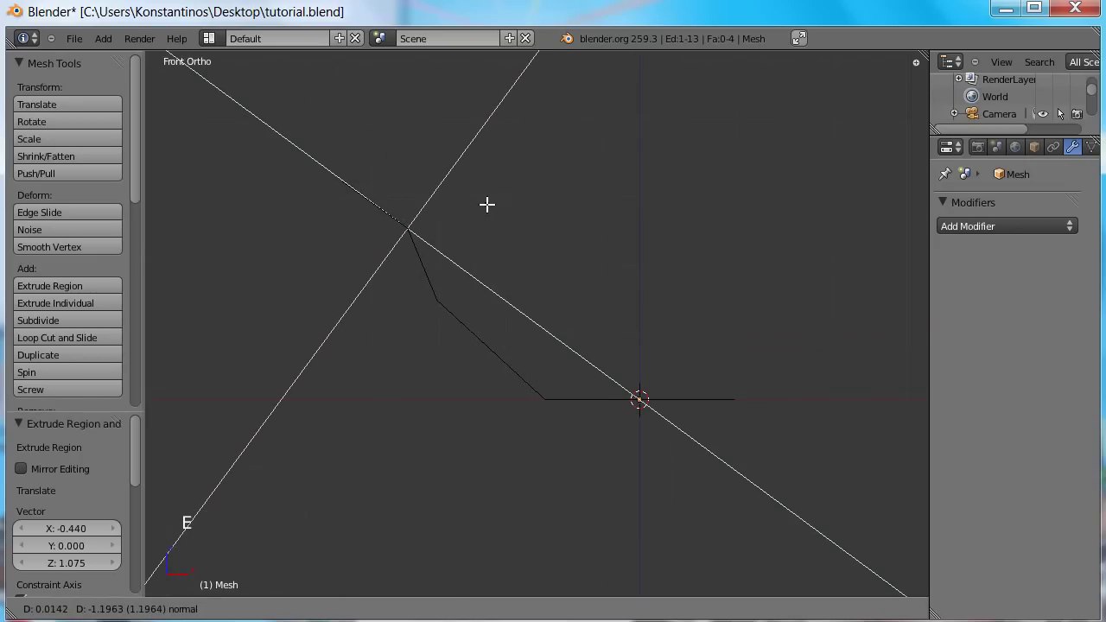
click(482, 203)
key(e)
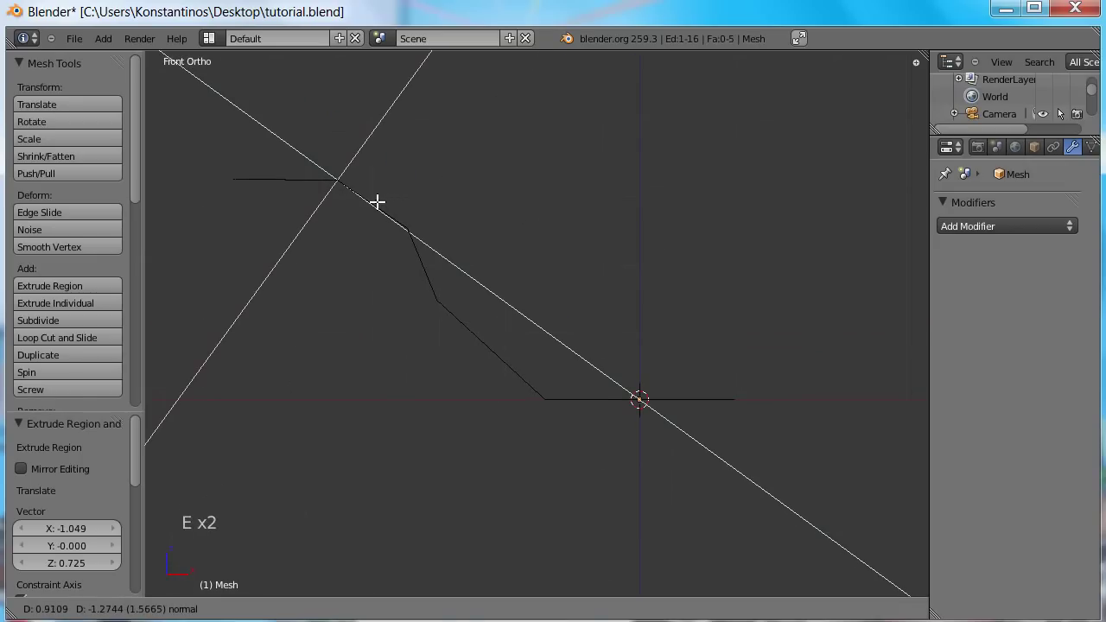
click(372, 203)
middle_drag(567, 230, 521, 319)
mouse_move(544, 277)
middle_down()
mouse_move(513, 286)
mouse_move(536, 276)
middle_up()
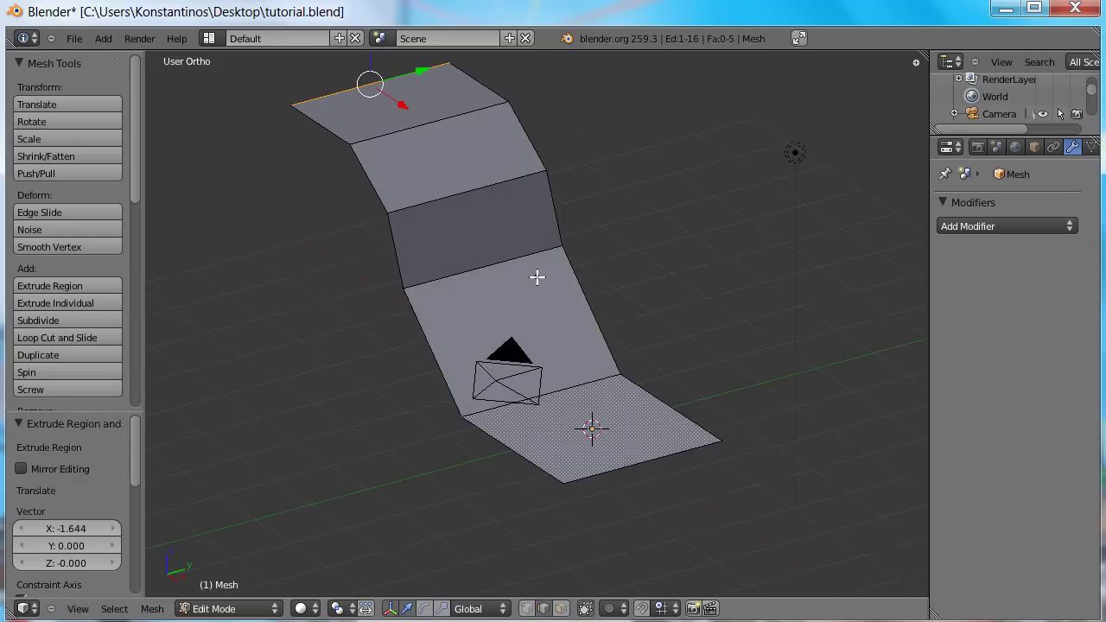
- Give the strip a level 3 subdivision surface and smooth shading, and turn off the modifier's display in Edit Mode
key(Tab)
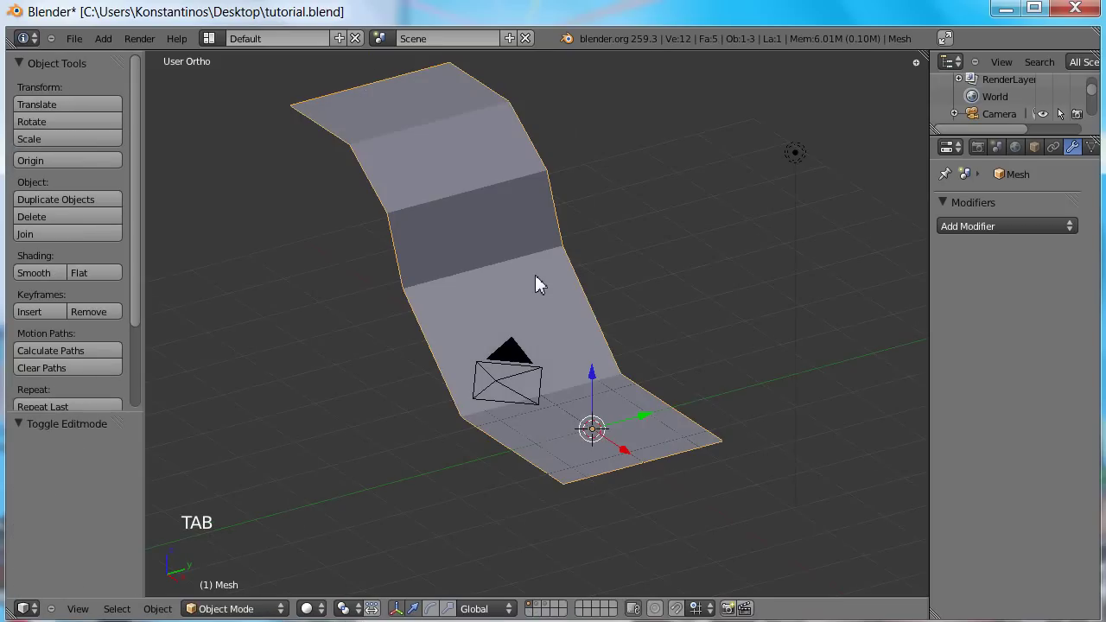
key(ctrl+3)
click(34, 272)
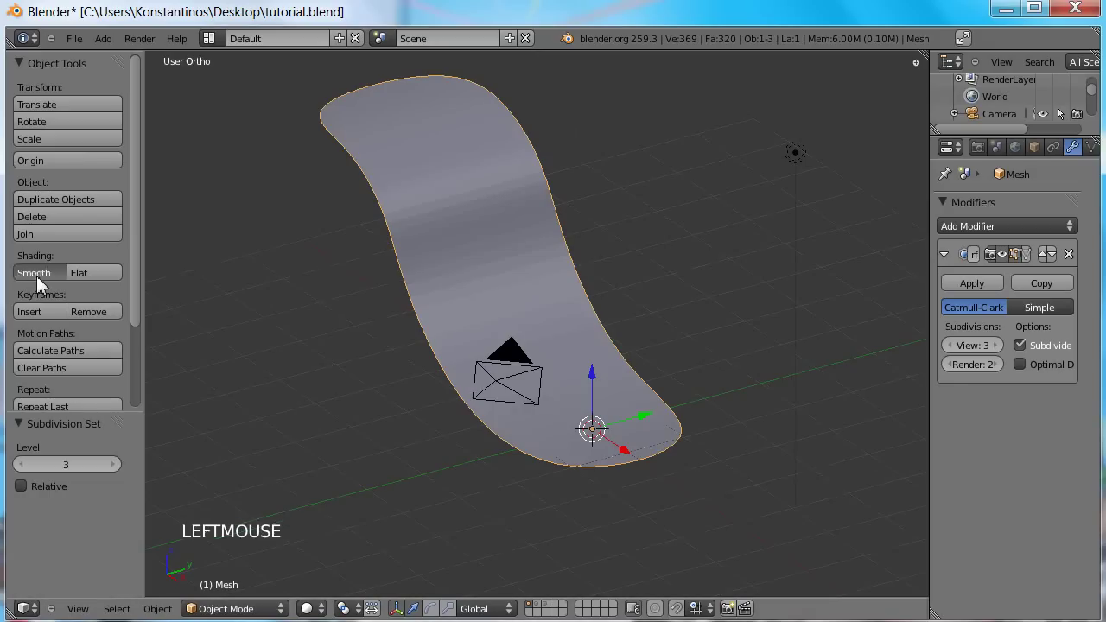
double_click(1014, 255)
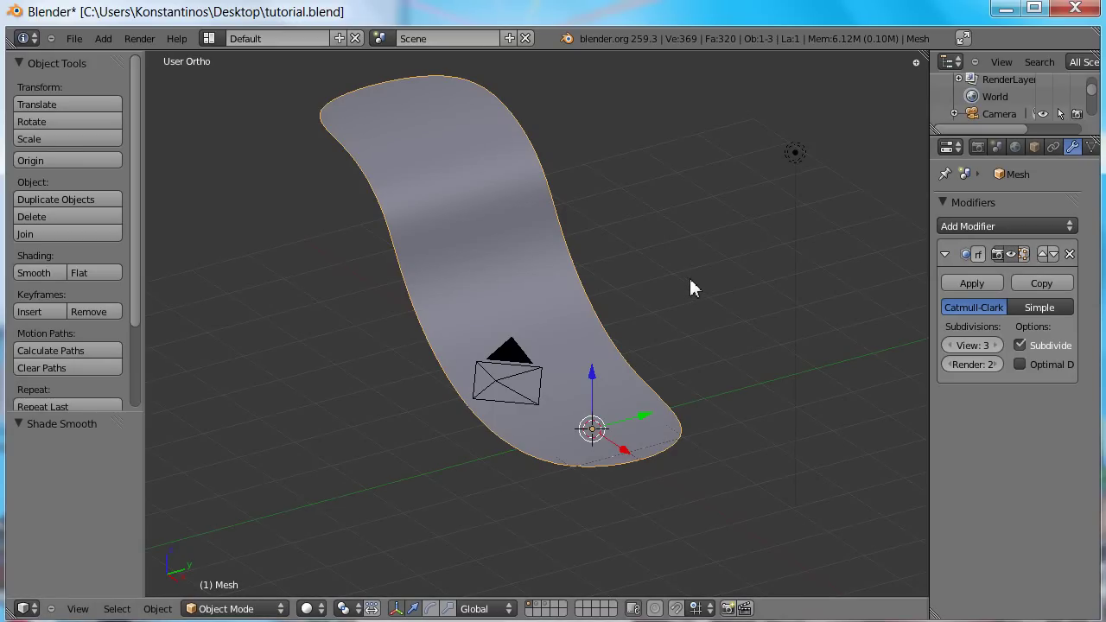
key(Tab)
middle_drag(620, 321, 618, 322)
key(Tab)
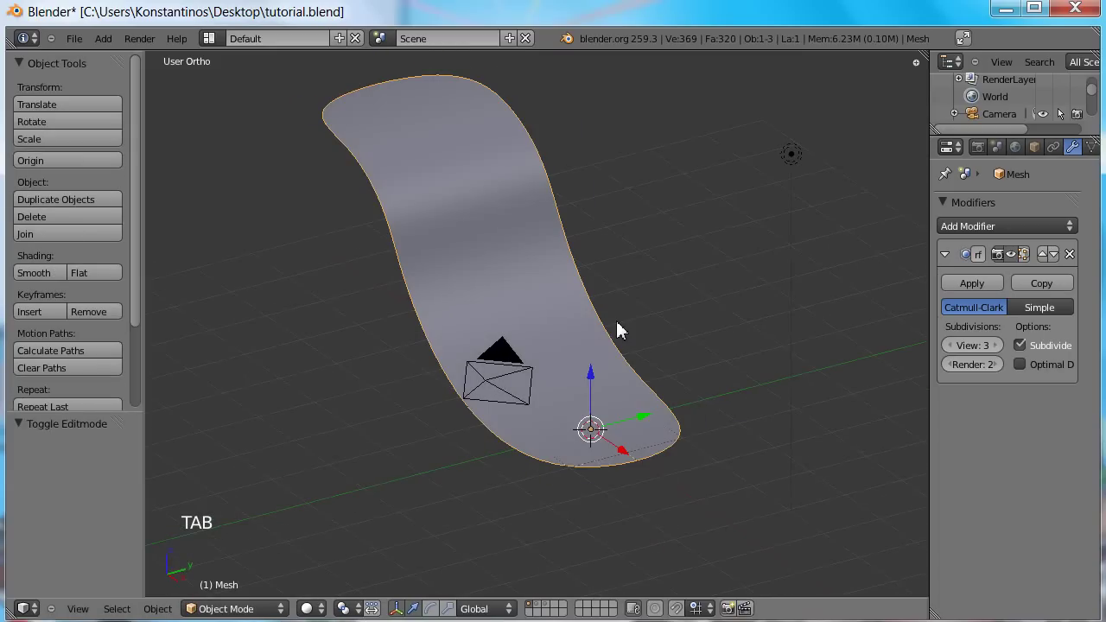
- Add one centred loop cut running lengthwise along the whole strip in Edit Mode
middle_click(555, 299)
key(Tab)
middle_drag(556, 297, 513, 291)
key(ctrl+r)
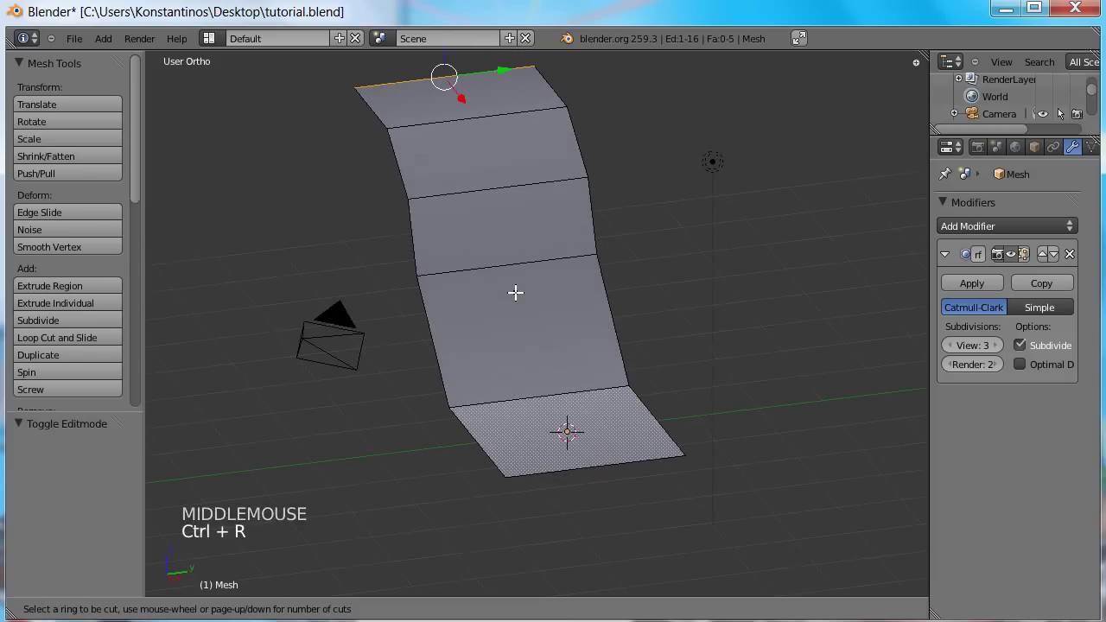
click(498, 182)
click(497, 182)
middle_drag(506, 288, 548, 303)
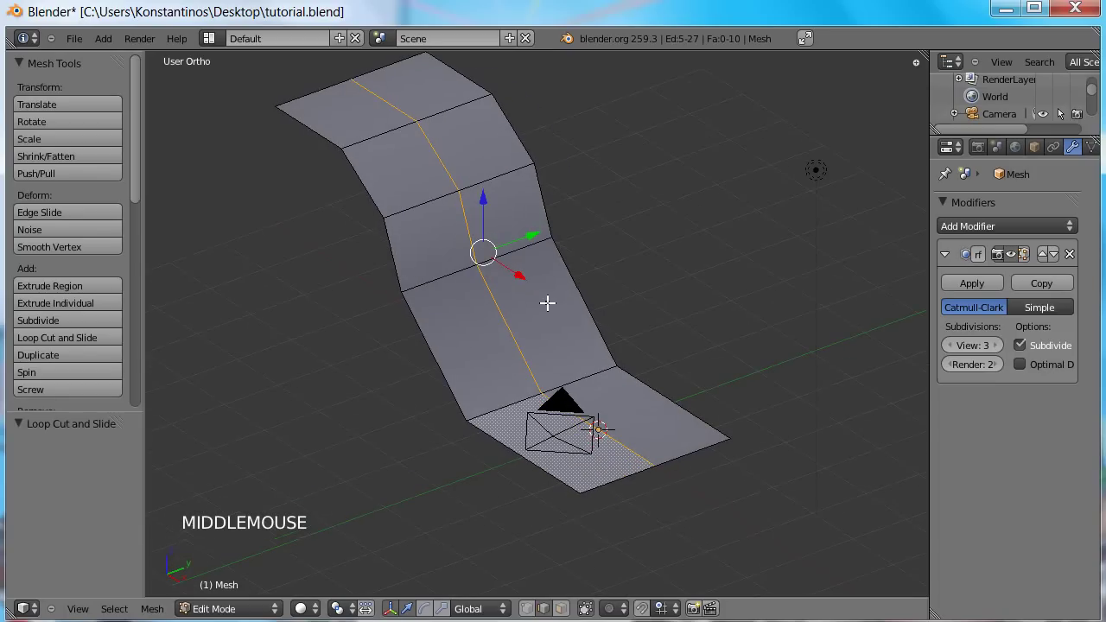
- Delete the two lowest faces on the positive-Y side of the strip
key(ctrl+Tab)
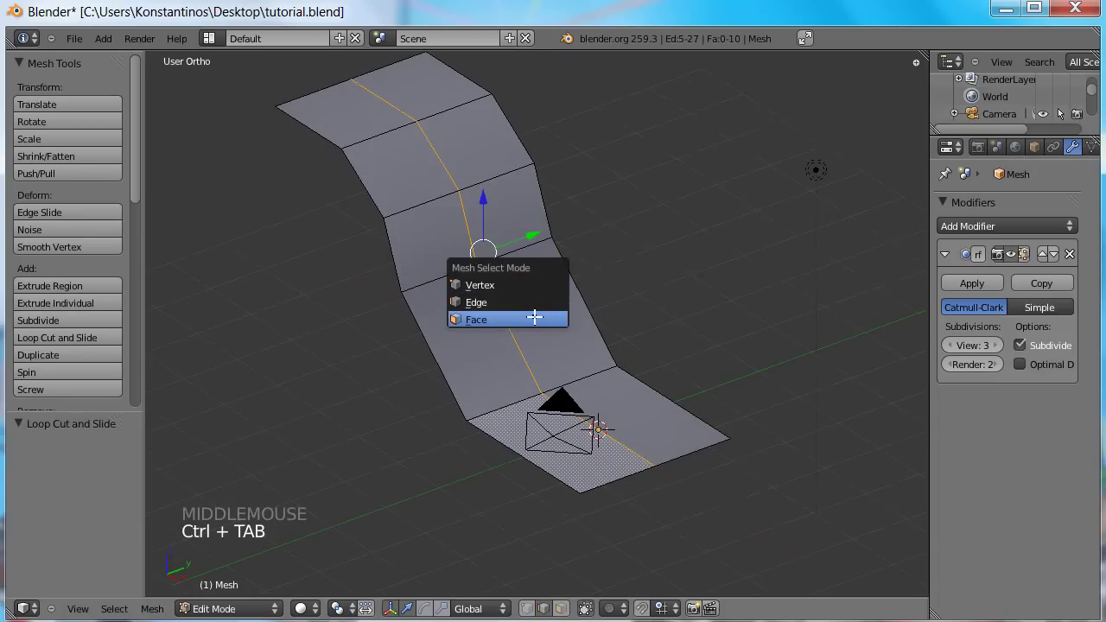
click(535, 319)
right_click(634, 412)
shift+right_click(563, 320)
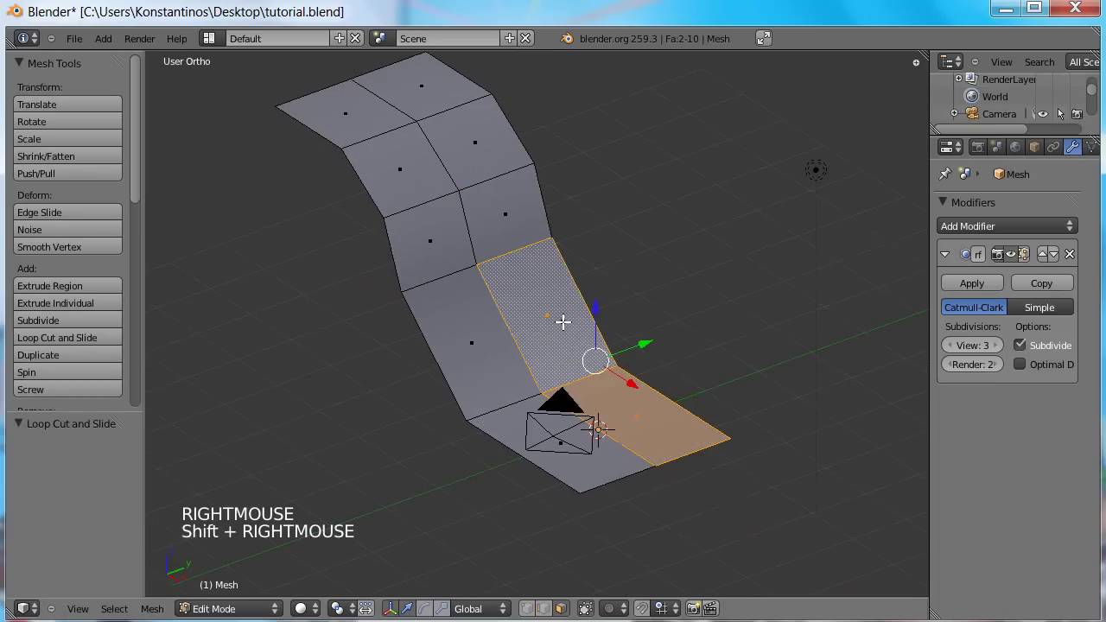
key(x)
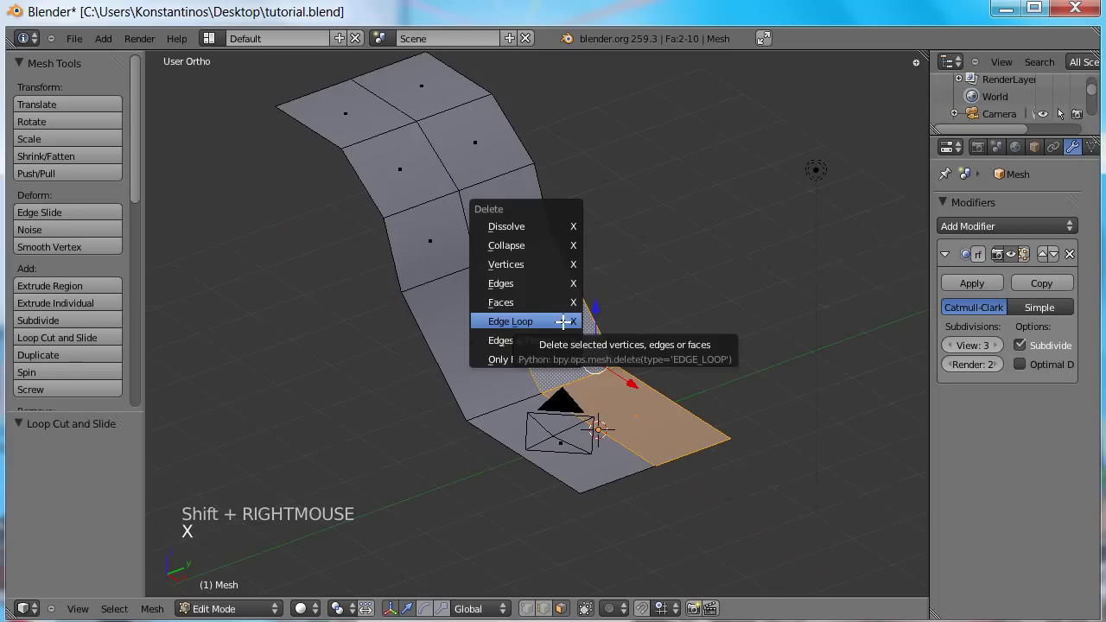
click(560, 304)
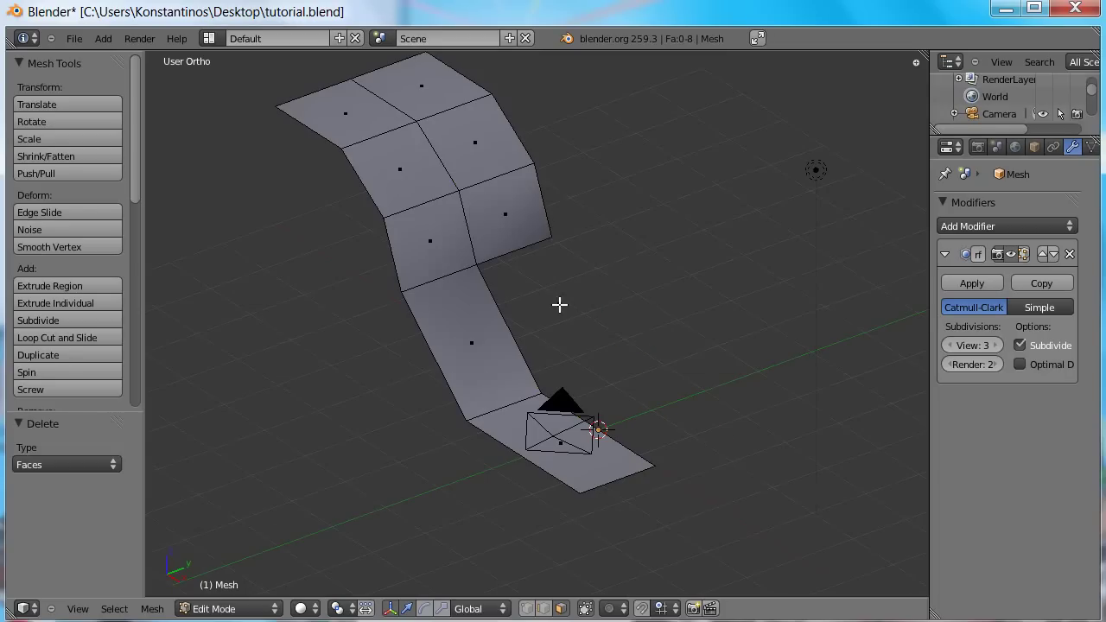
- Extrude the open edge above the deleted faces horizontally by about 4.44 along X in front view
key(ctrl+Tab)
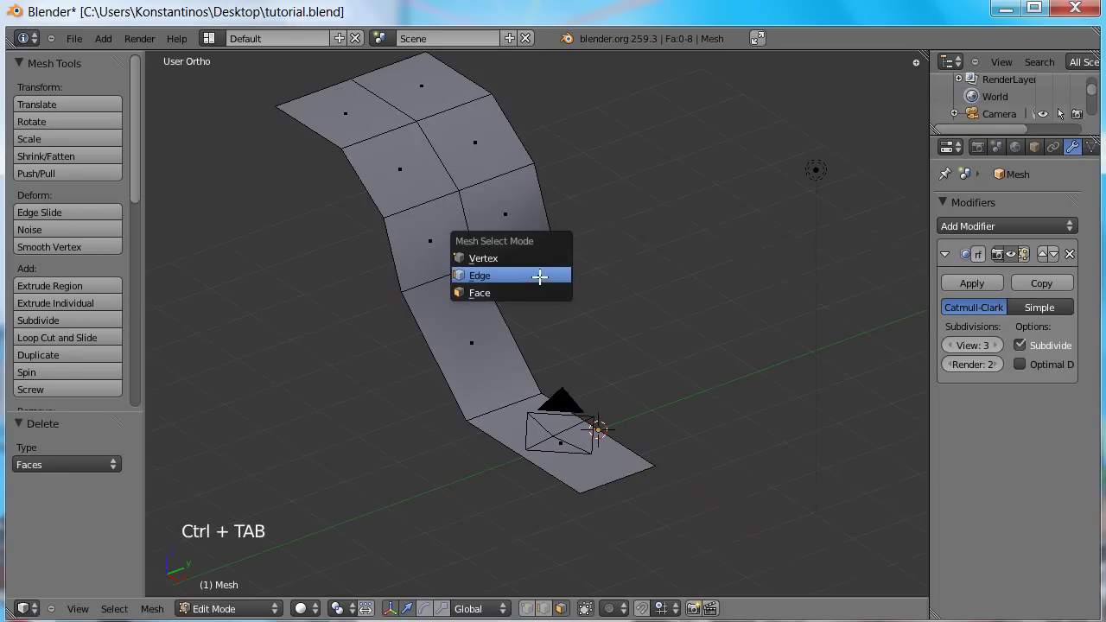
click(539, 274)
right_click(522, 245)
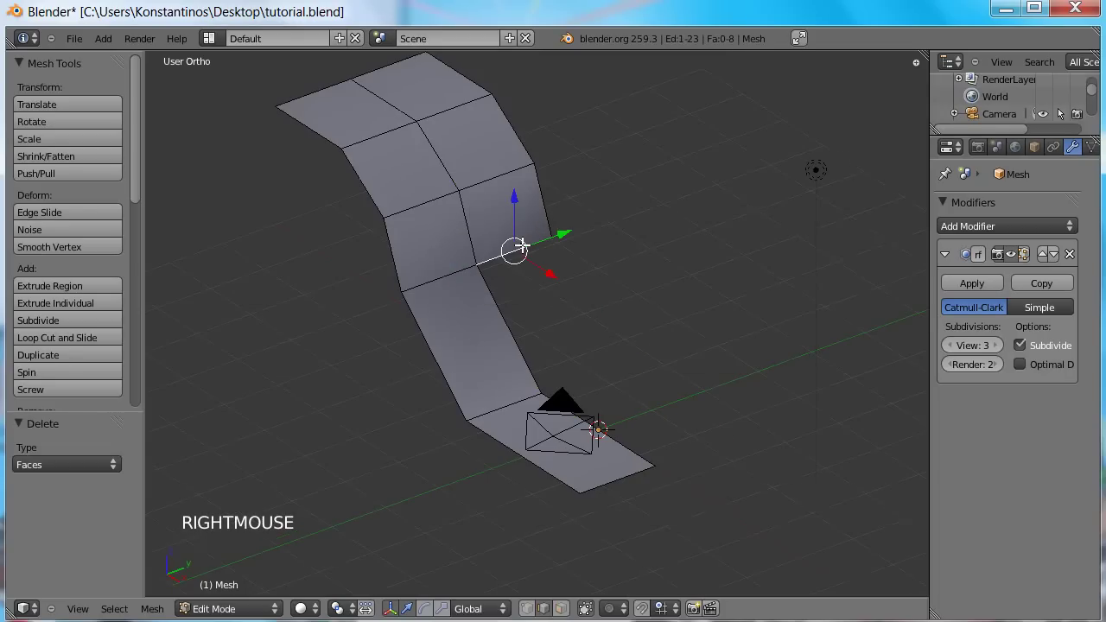
key(KP_1)
key(e)
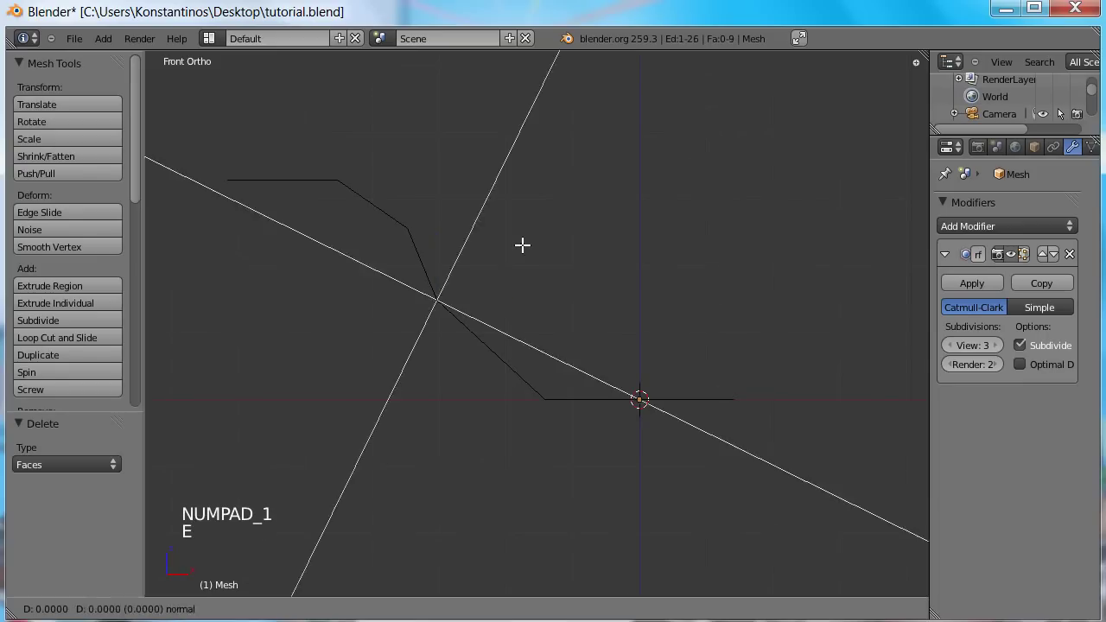
click(819, 262)
middle_drag(768, 240, 701, 320)
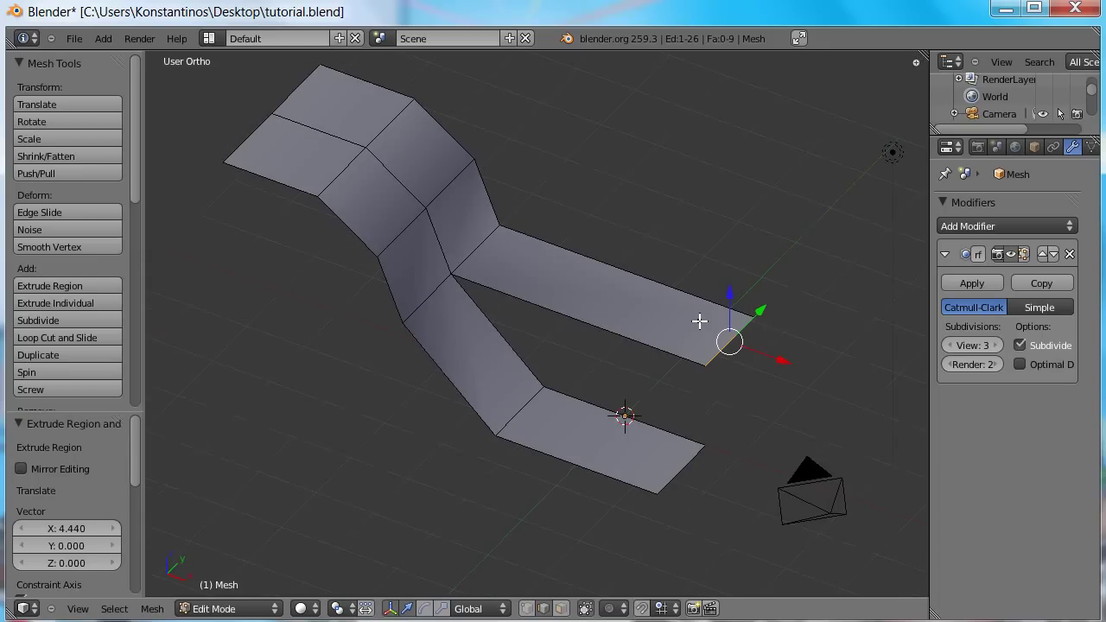
- Fill a vertical face between the inner edges of the extruded upper ledge and the bottom face
right_click(664, 348)
shift+right_click(657, 426)
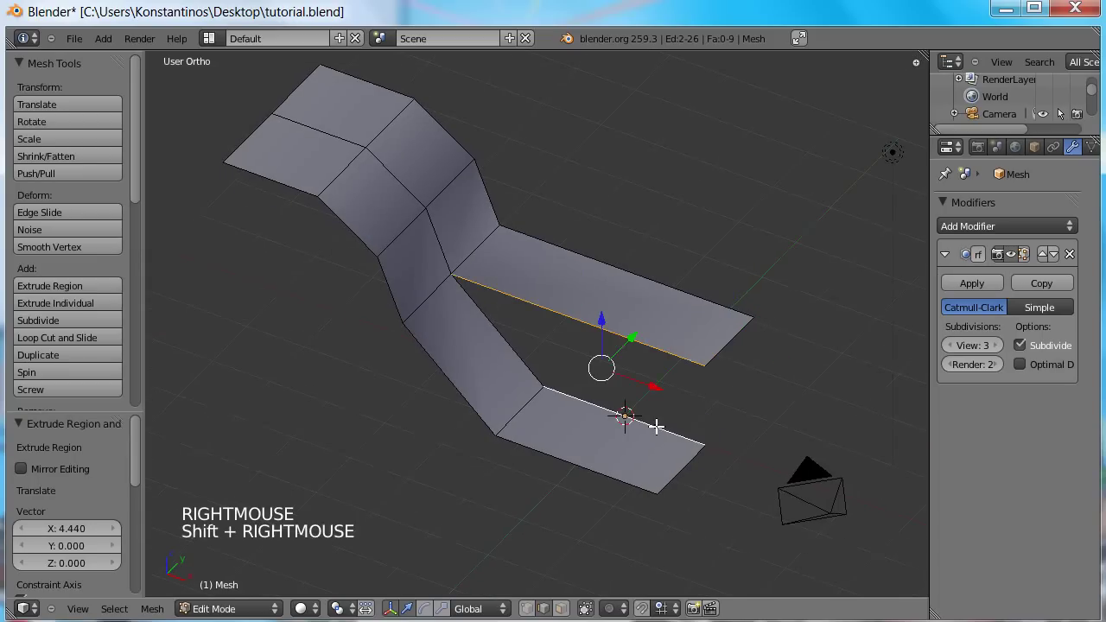
key(f)
middle_drag(669, 377, 650, 377)
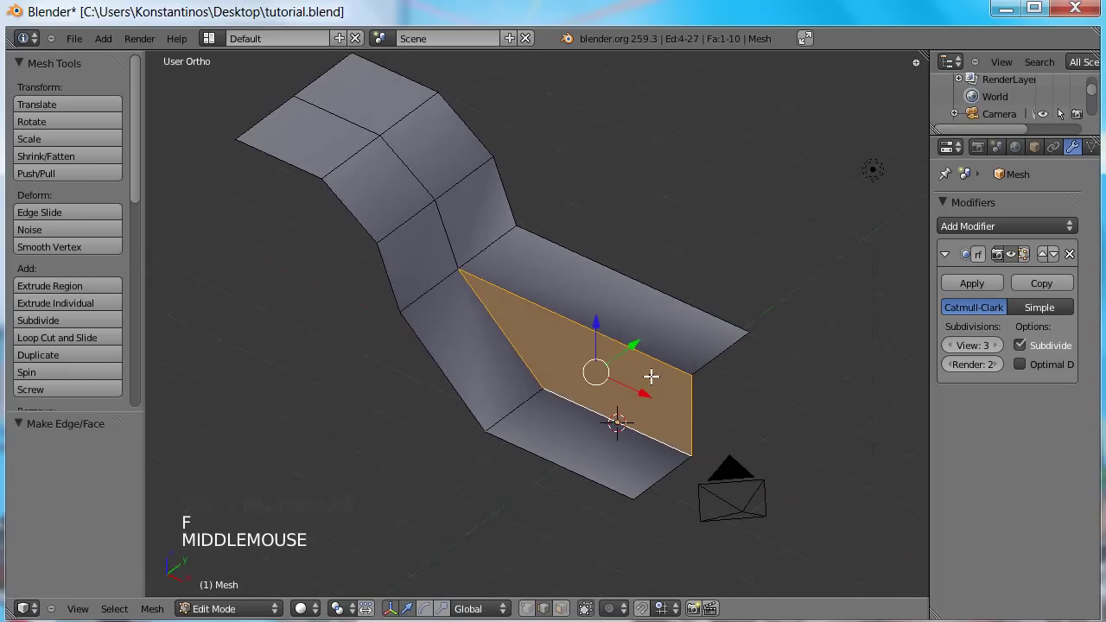
- Recalculate the normals of the entire mesh and apply smooth shading to it in Object Mode
key(a)
key(a)
key(ctrl+n)
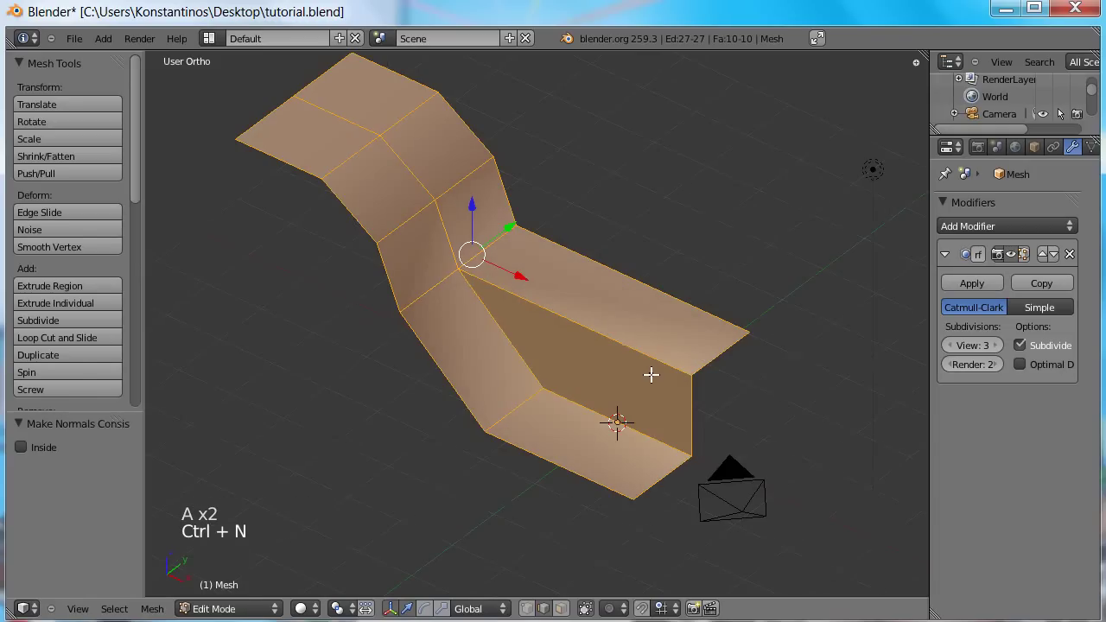
key(Tab)
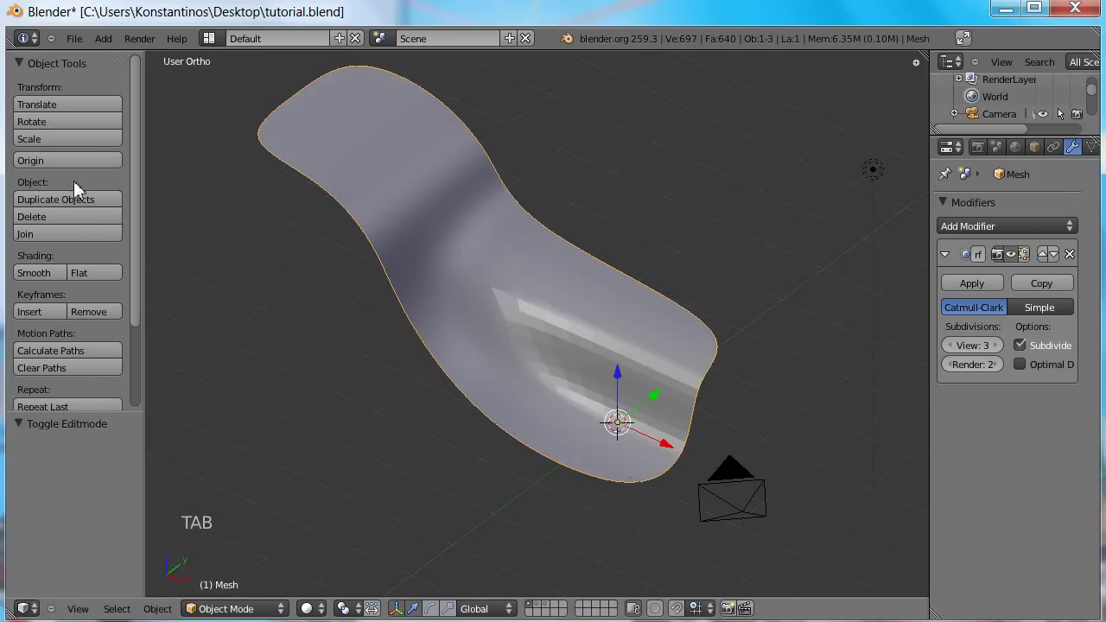
click(39, 270)
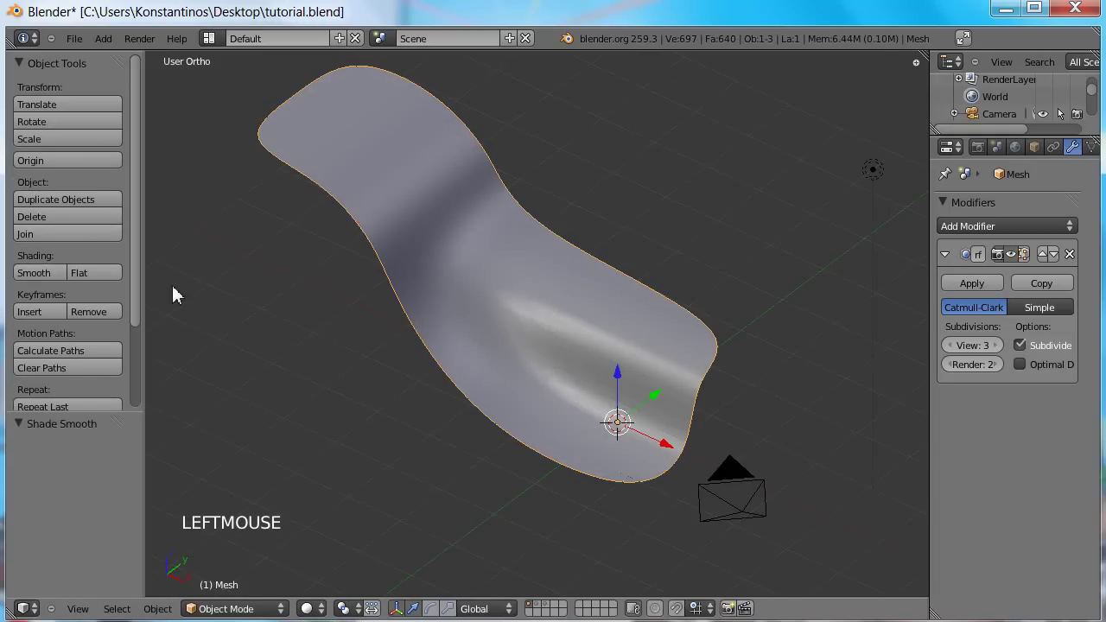
middle_drag(454, 325, 505, 300)
mouse_move(560, 266)
middle_down()
mouse_move(526, 267)
mouse_move(544, 281)
mouse_move(530, 288)
mouse_move(538, 271)
middle_up()
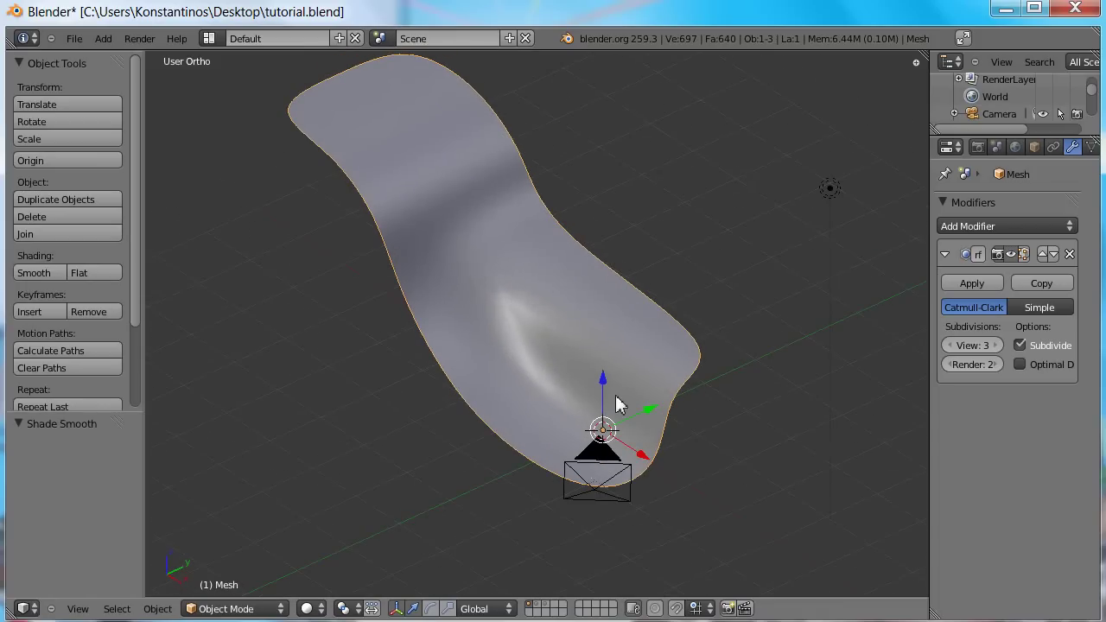
- Add a lengthwise edge loop on the lower negative-Y side of the strip, slid about 0.92 toward the central edge line
mouse_move(588, 375)
middle_down()
mouse_move(584, 423)
mouse_move(644, 321)
mouse_move(580, 390)
middle_up()
key(Tab)
key(ctrl+r)
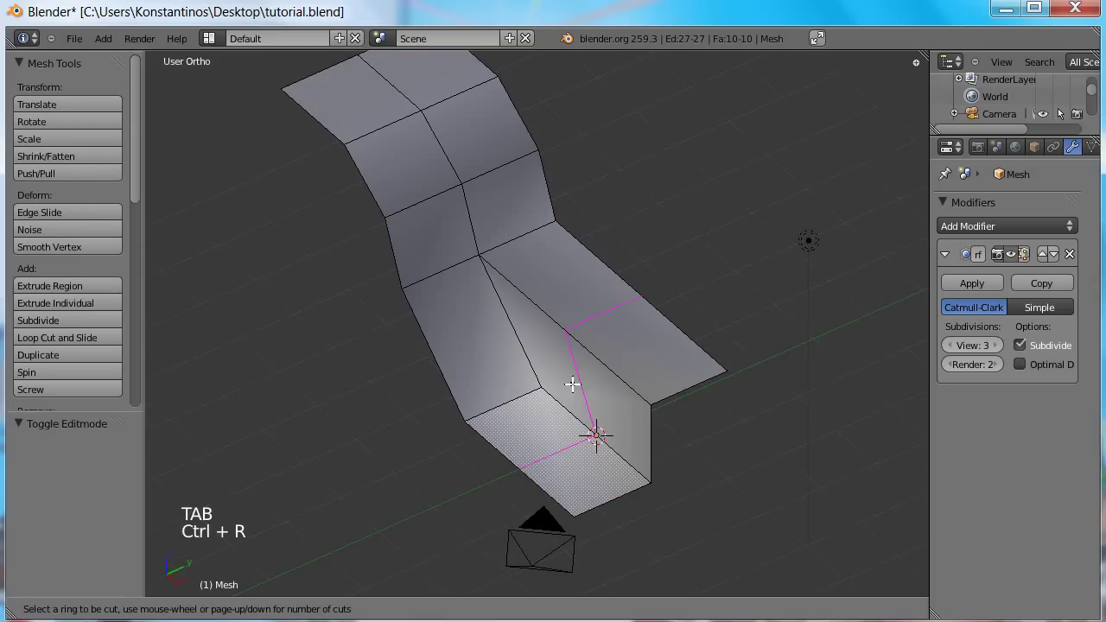
click(442, 263)
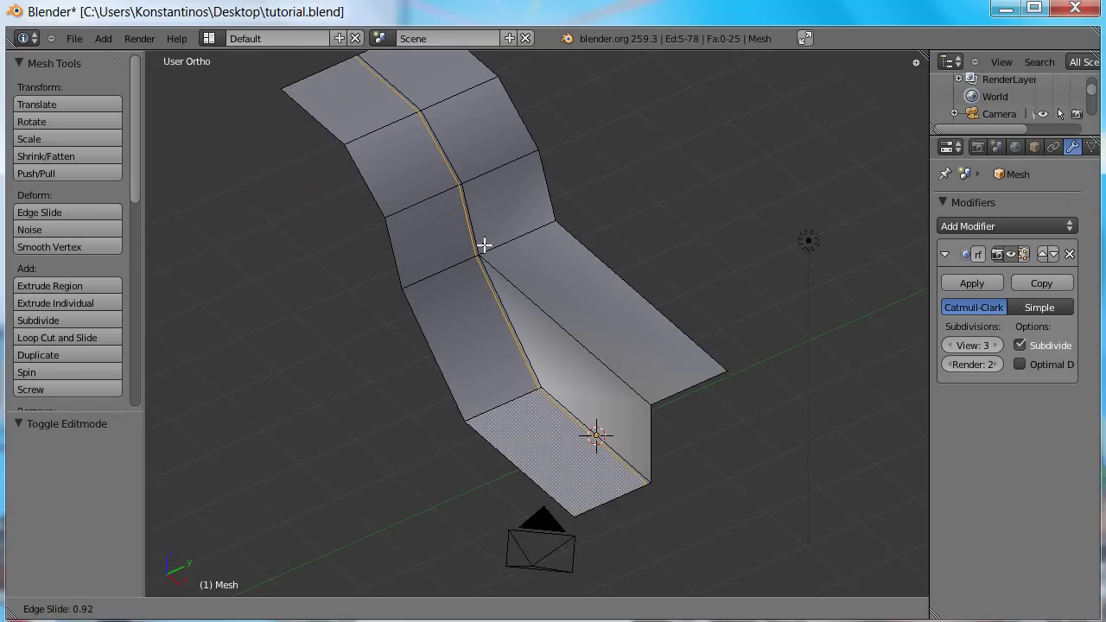
click(484, 246)
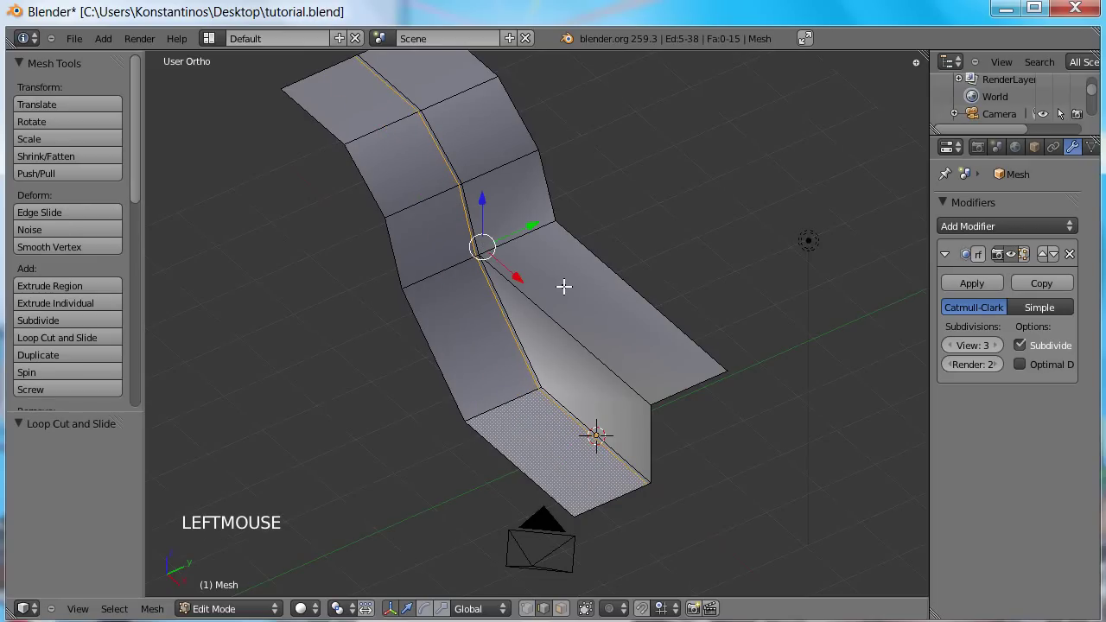
- Add a matching lengthwise loop on the raised ledge side, slid about 0.90 toward the central edge line, and check the smoothed result in Object Mode
key(ctrl+r)
click(518, 235)
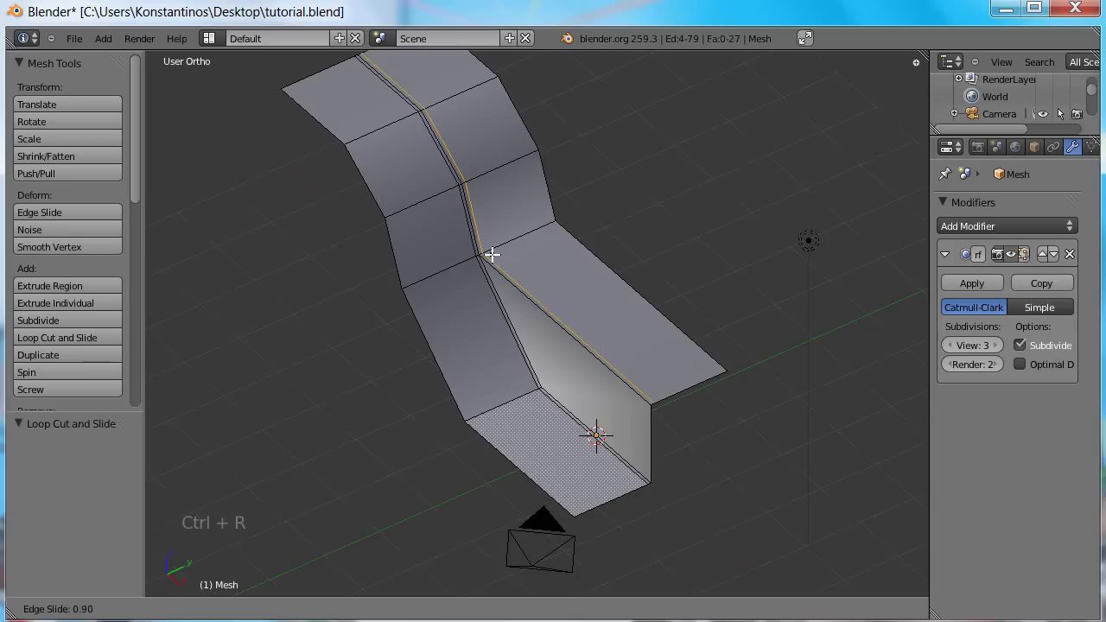
click(493, 254)
key(Tab)
middle_drag(536, 324, 560, 311)
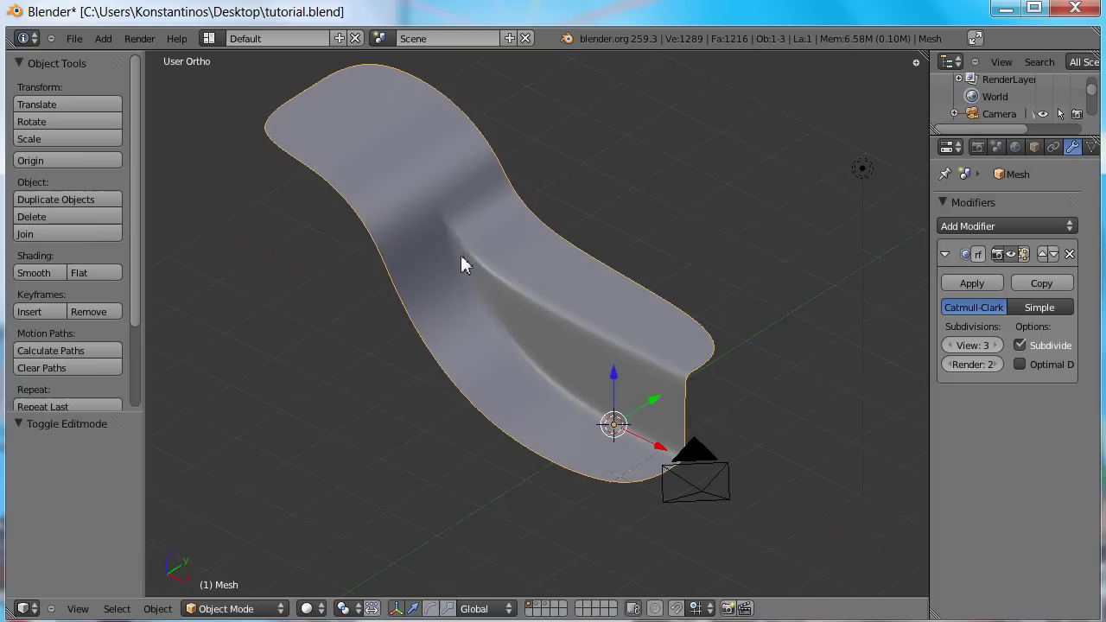
- Add an edge loop across the strip just above where the step begins, slid about 0.87 toward that row, and check the smoothed shape
key(Tab)
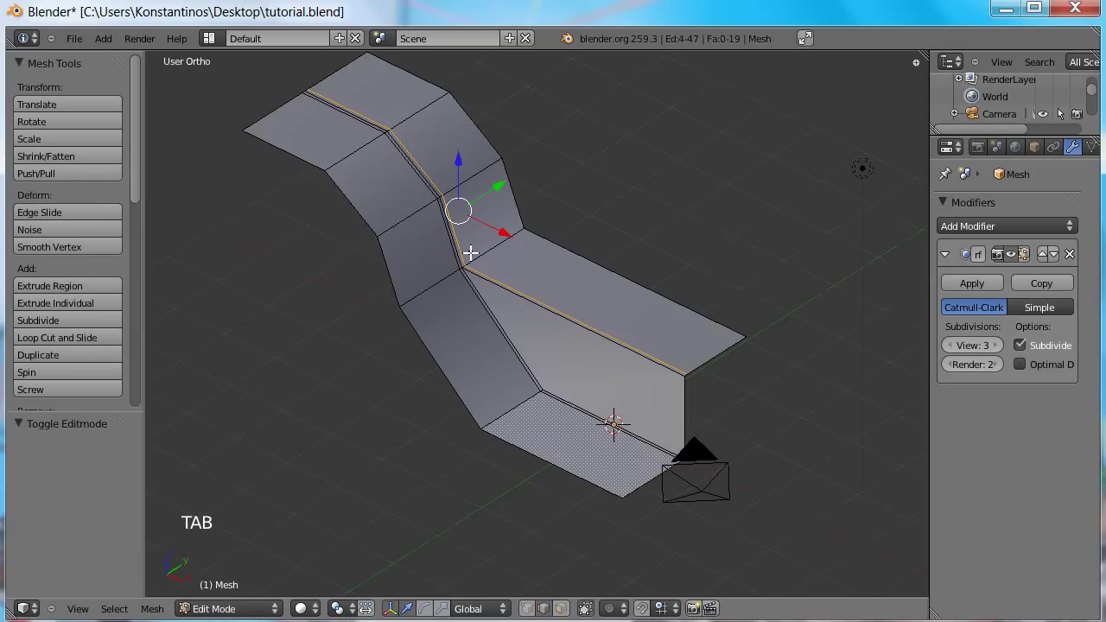
key(ctrl+r)
click(449, 247)
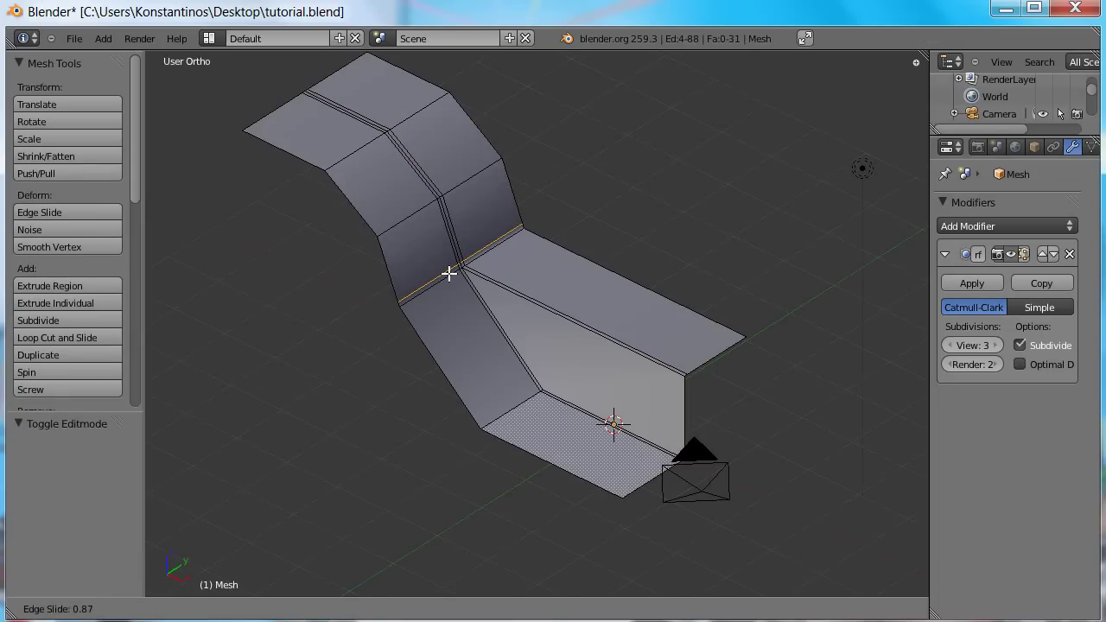
click(450, 272)
key(ctrl+e)
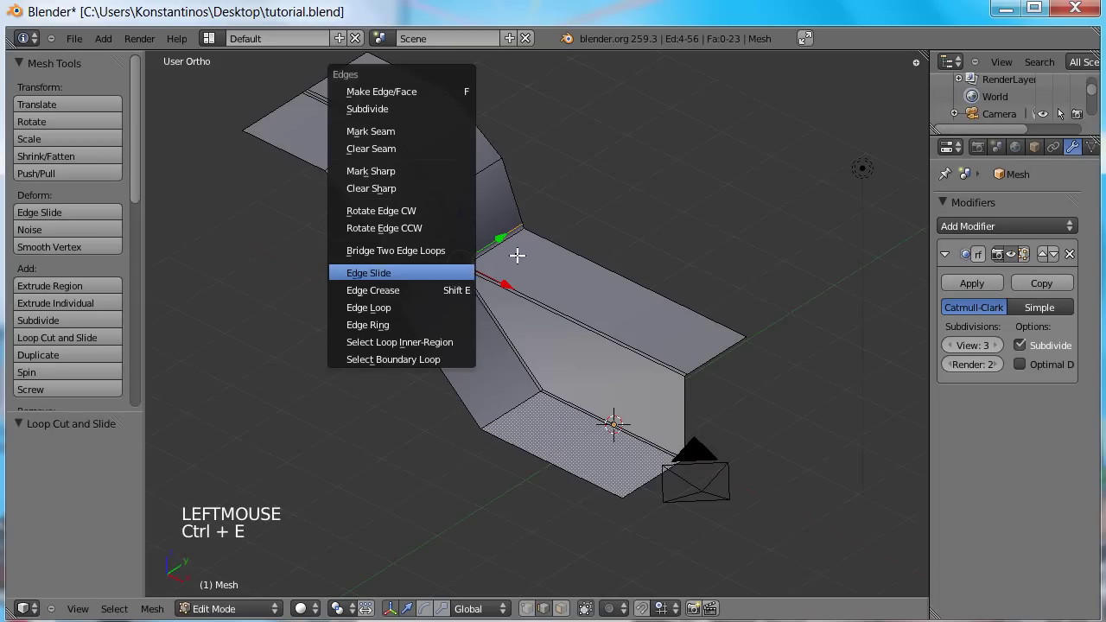
middle_drag(605, 271, 548, 308)
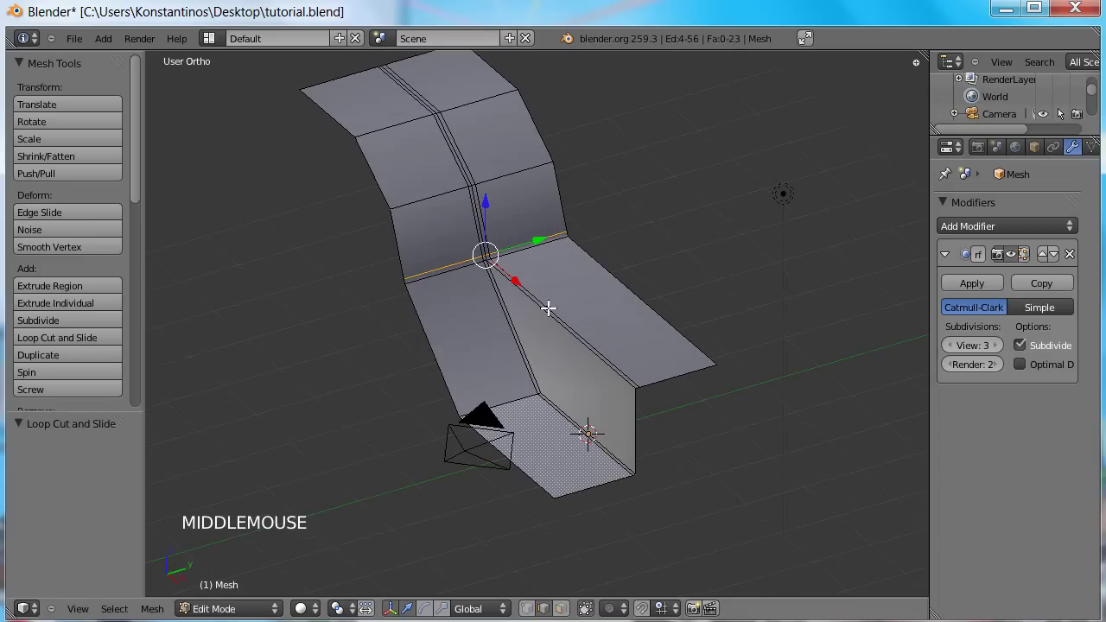
key(Tab)
mouse_move(452, 250)
middle_down()
mouse_move(543, 259)
mouse_move(498, 273)
mouse_move(462, 256)
mouse_move(472, 254)
middle_up()
key(Tab)
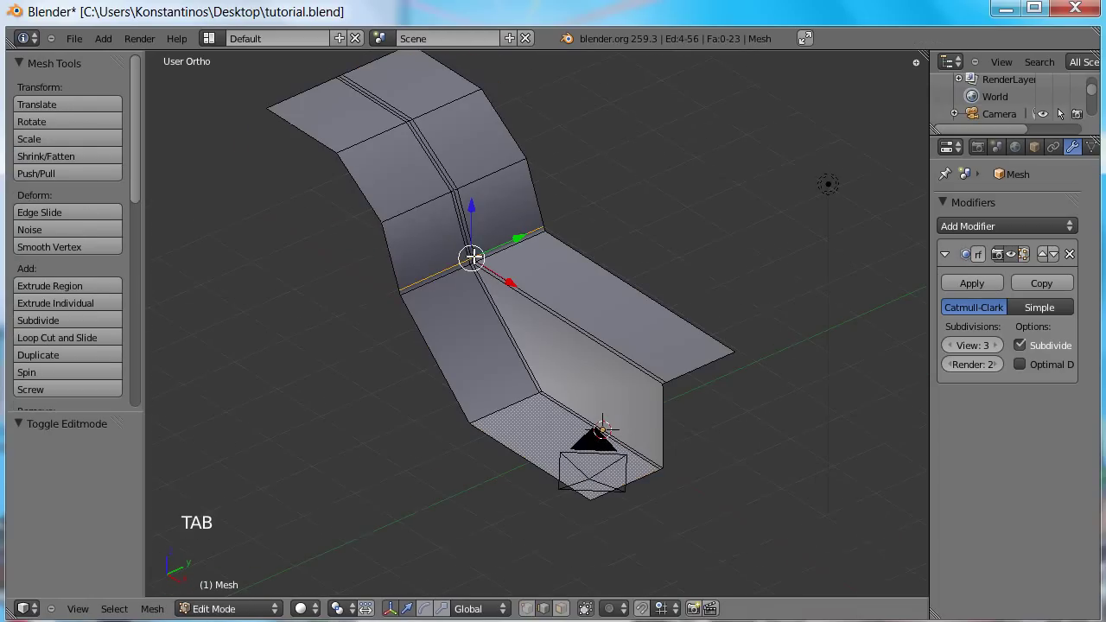
- Select the two lengthwise support loops flanking the central edge line in edge select mode
key(ctrl+Tab)
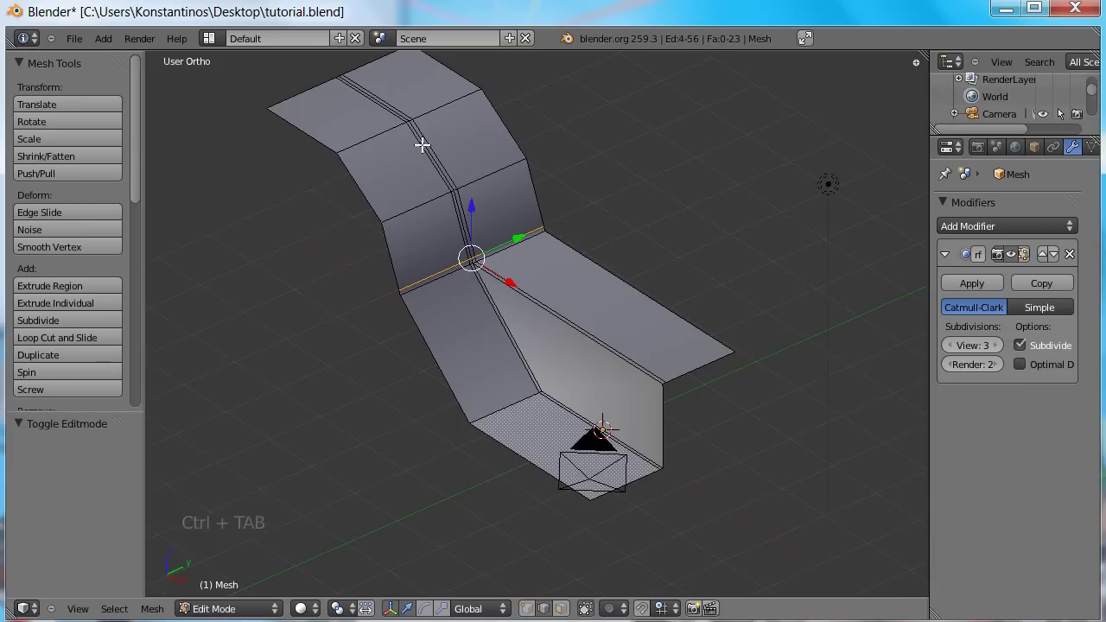
right_click(422, 145)
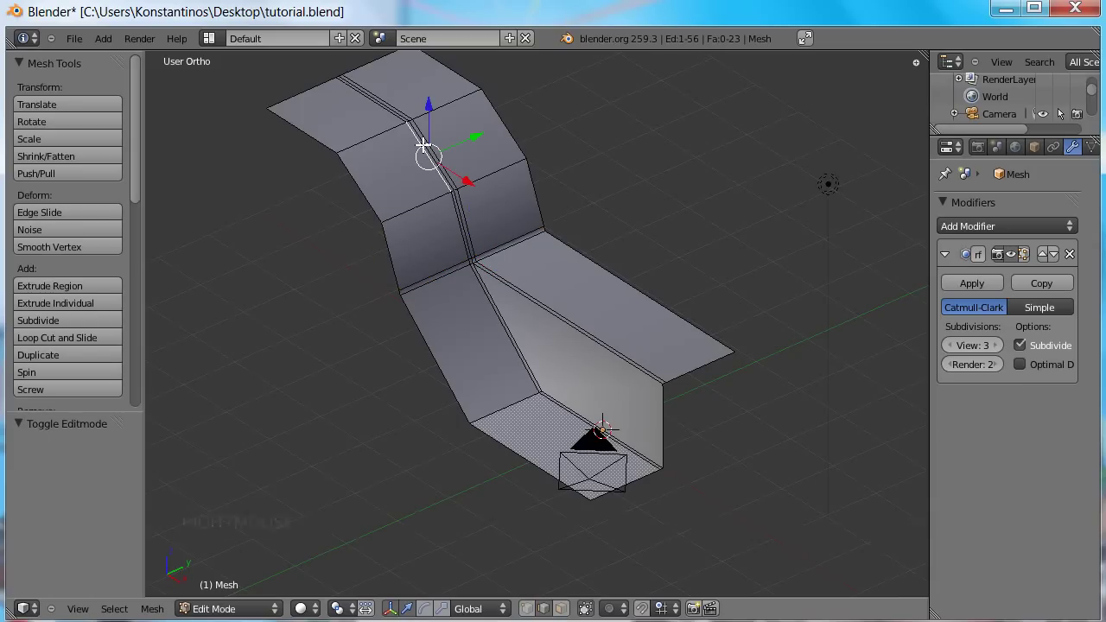
alt+shift+right_click(422, 145)
alt+shift+right_click(422, 145)
alt+shift+right_click(432, 141)
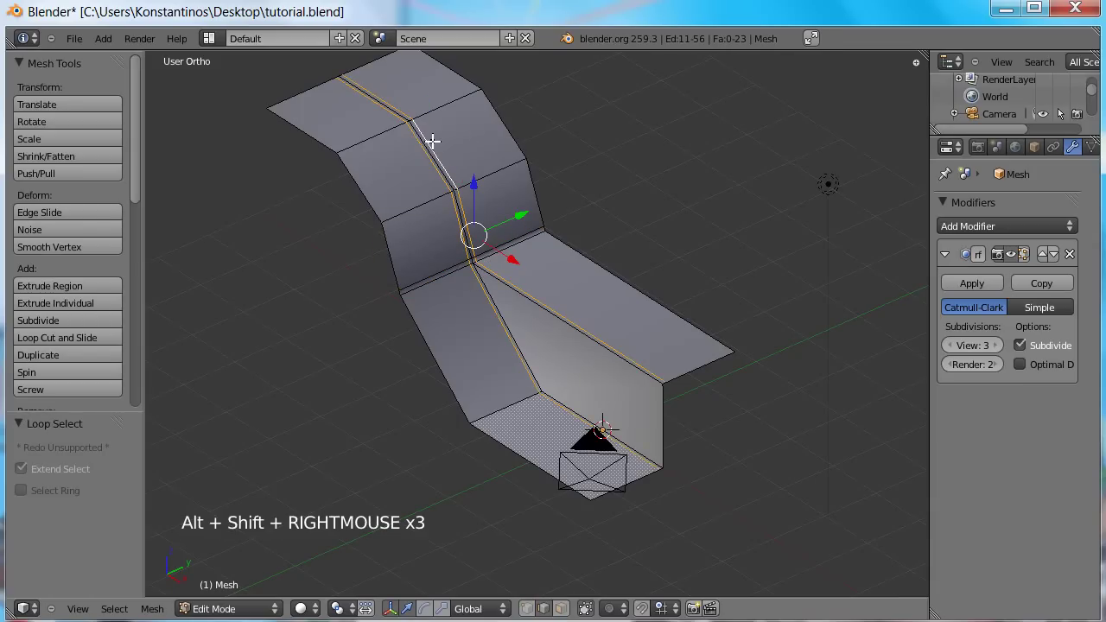
middle_drag(427, 173, 420, 207)
- Merge the three central vertices of the new crosswise loop into the middle one, using At Last in vertex select mode
key(ctrl+Tab)
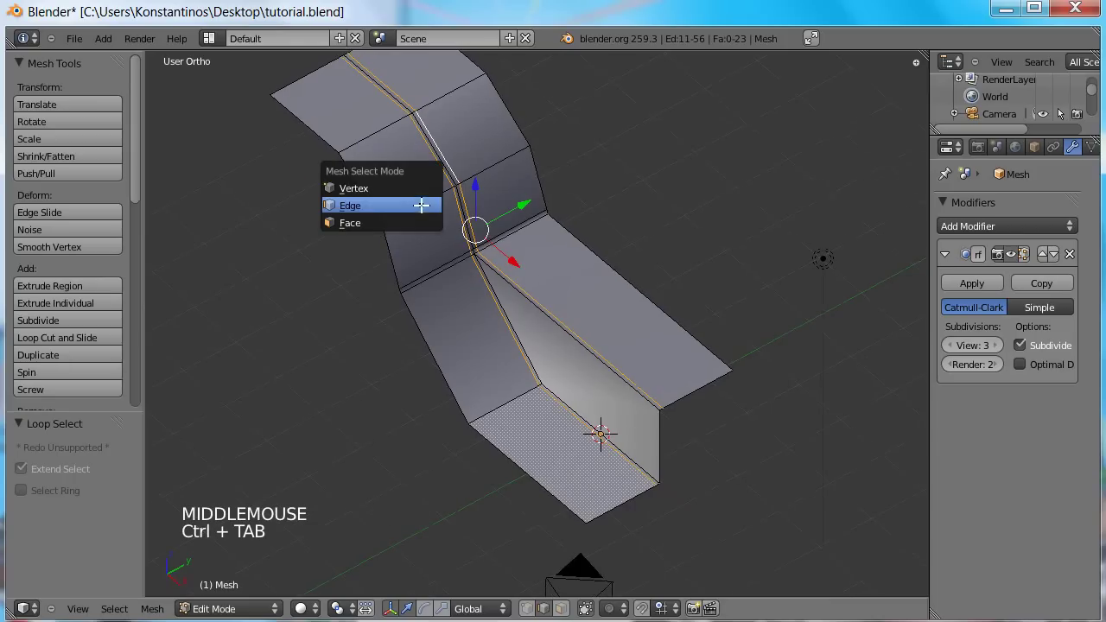
click(424, 185)
right_click(471, 248)
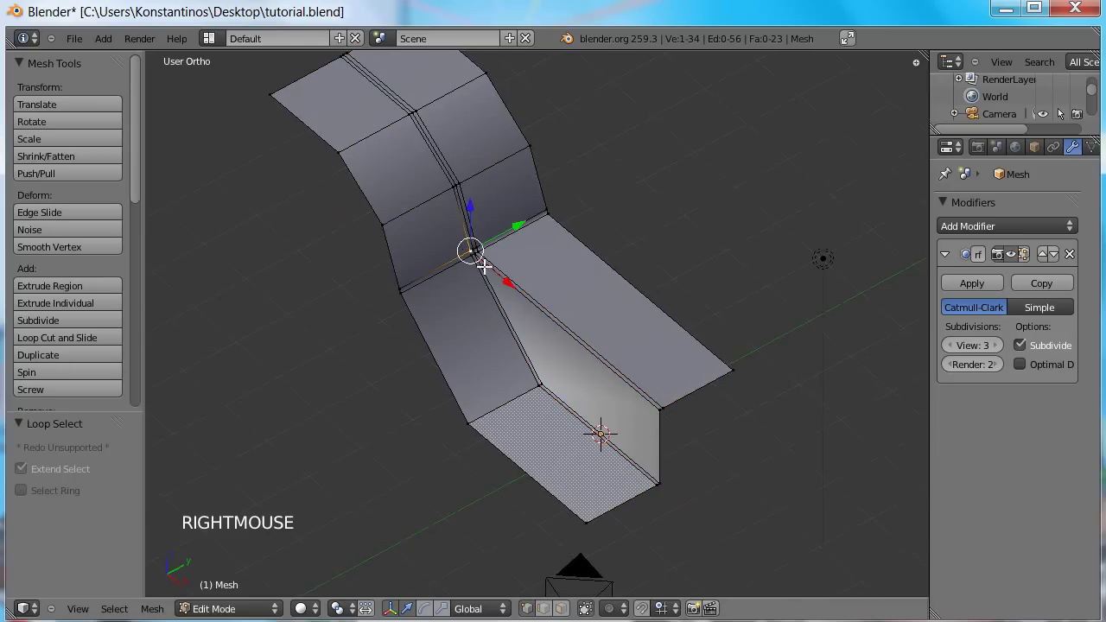
scroll(472, 250, up, 6)
shift+middle_drag(484, 265, 558, 338)
shift+right_click(518, 293)
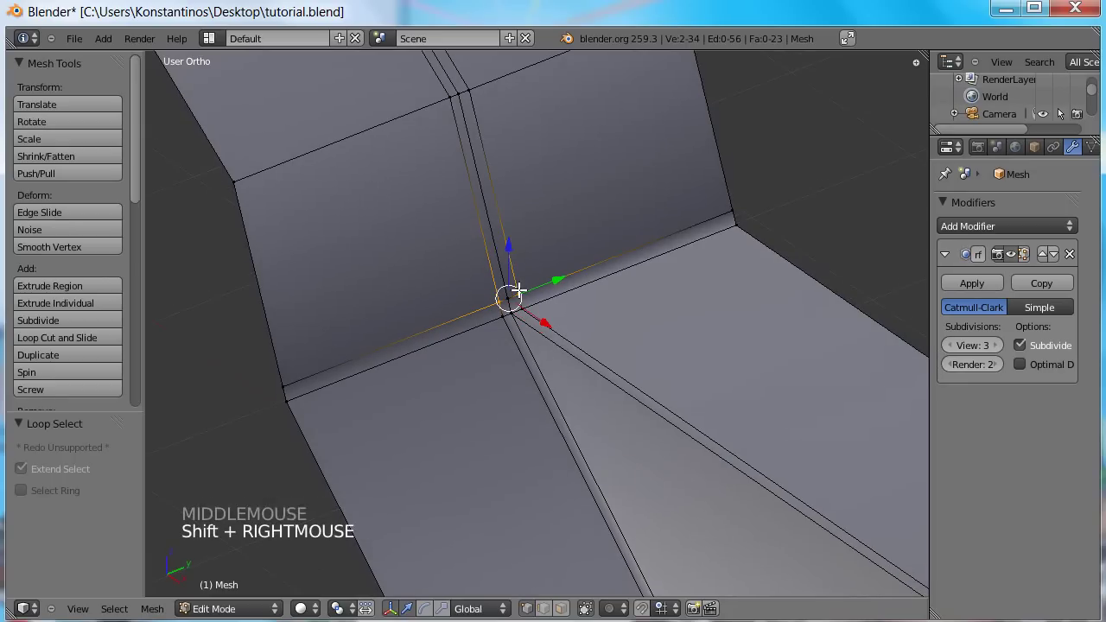
shift+right_click(510, 299)
key(alt+m)
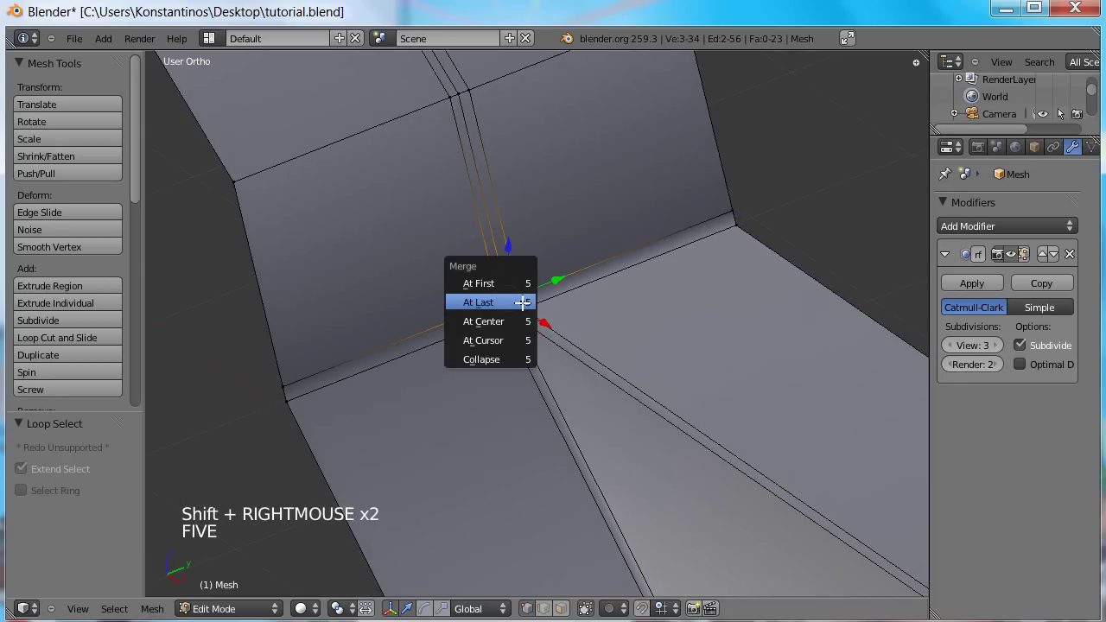
click(526, 302)
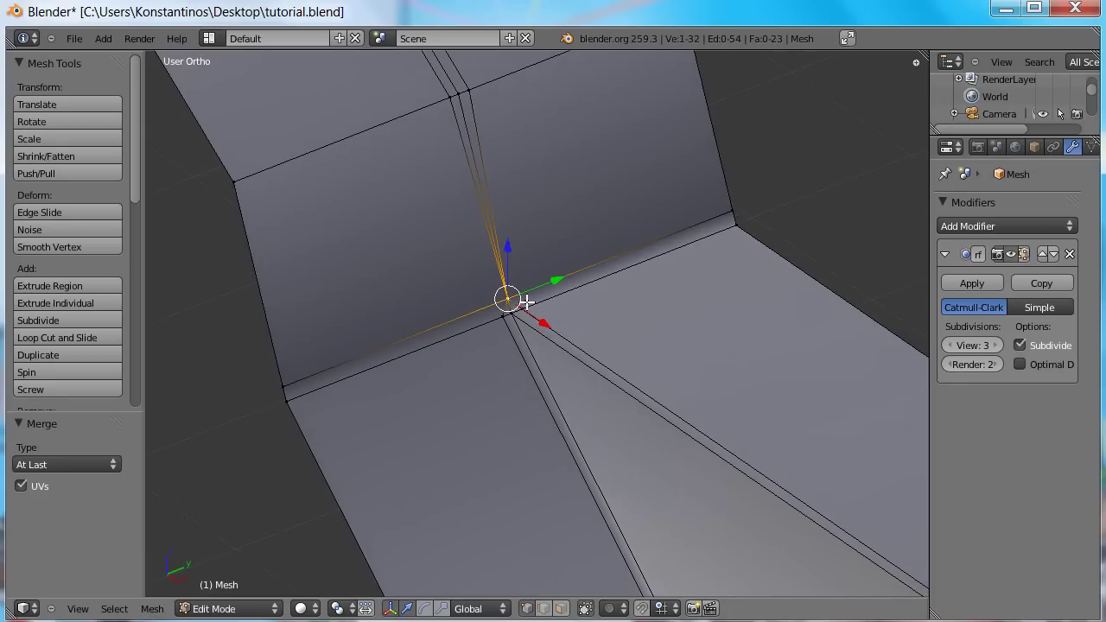
key(5)
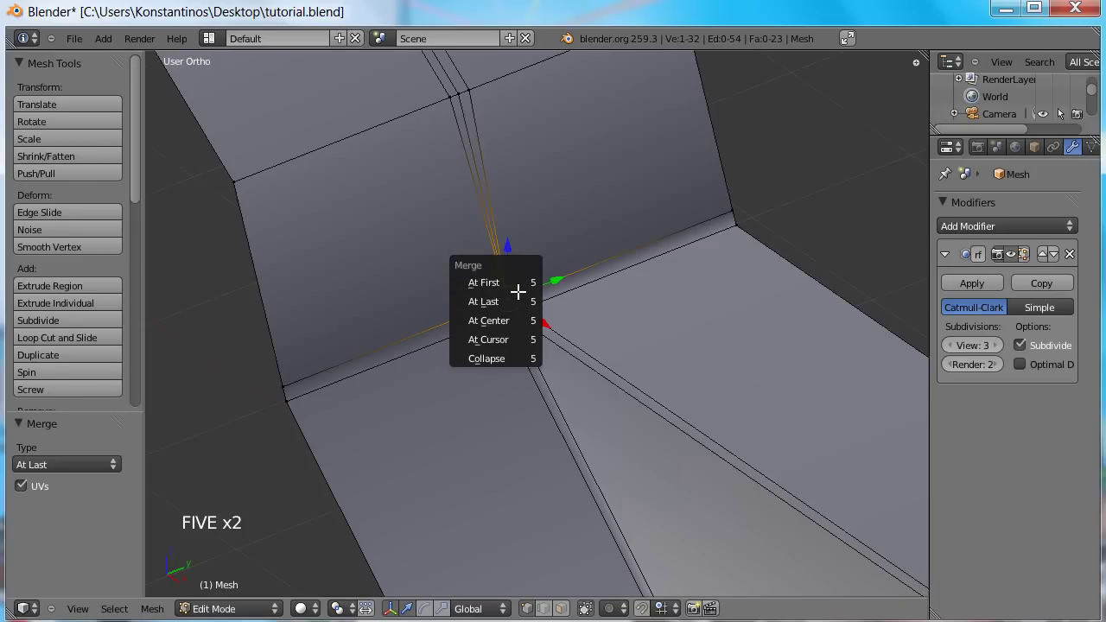
- Try to dissolve the negative-Y support loop above the merged vertex in vertex select mode
scroll(509, 261, down, 2)
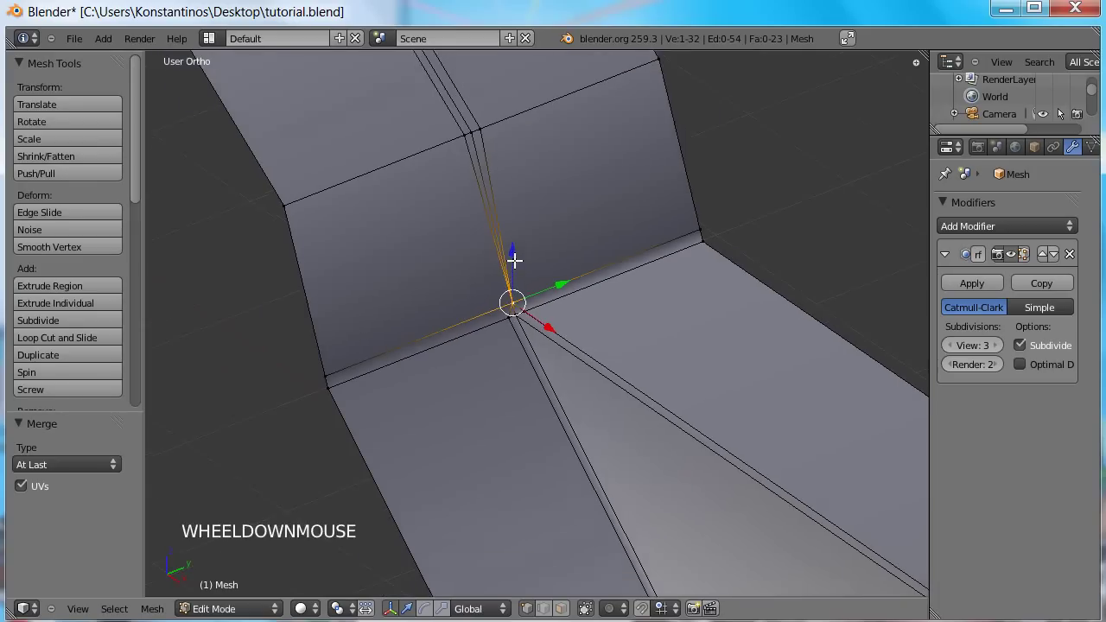
shift+middle_drag(513, 207, 563, 349)
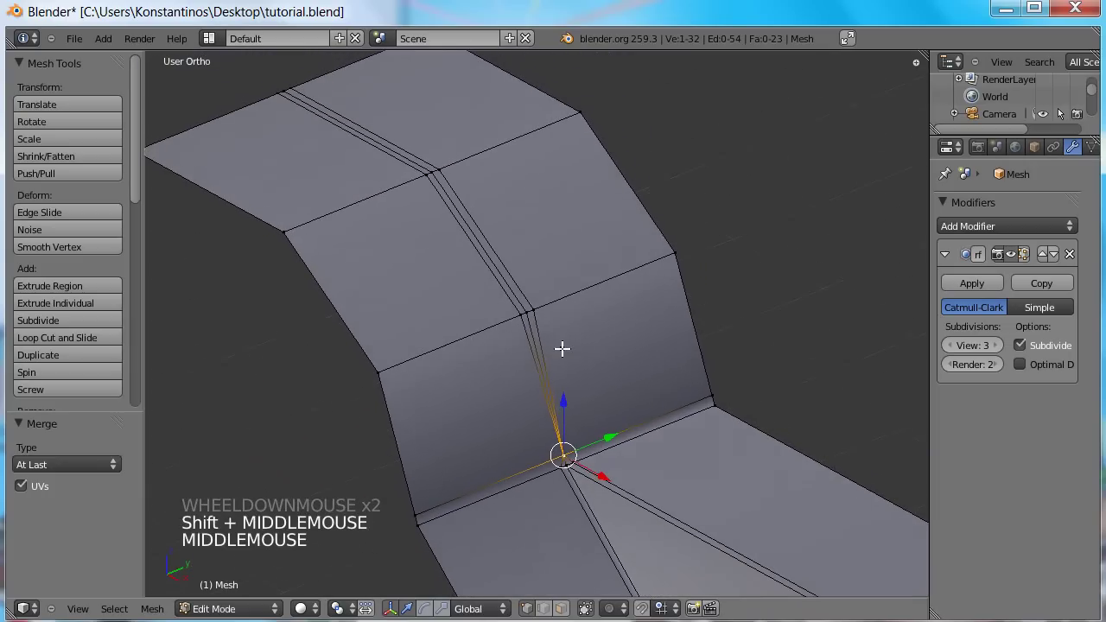
key(a)
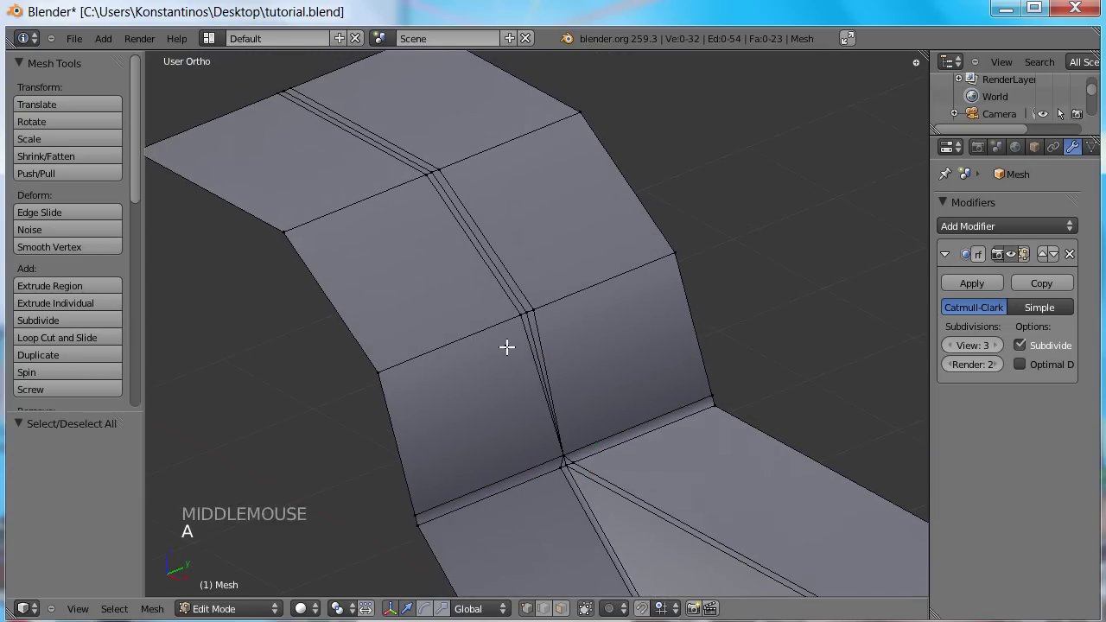
alt+shift+right_click(497, 282)
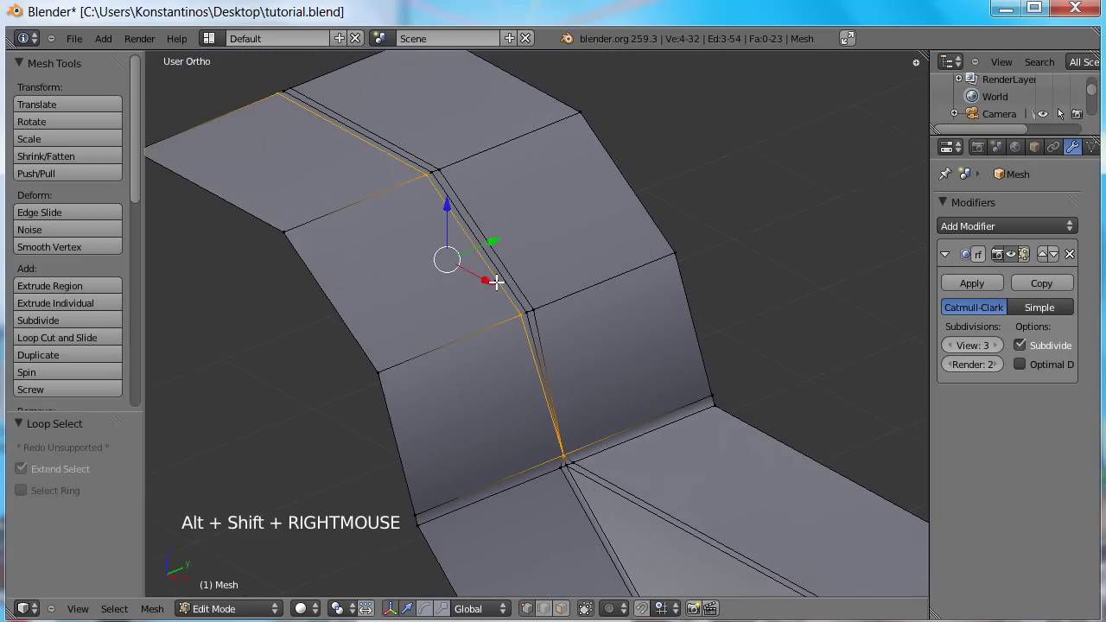
key(x)
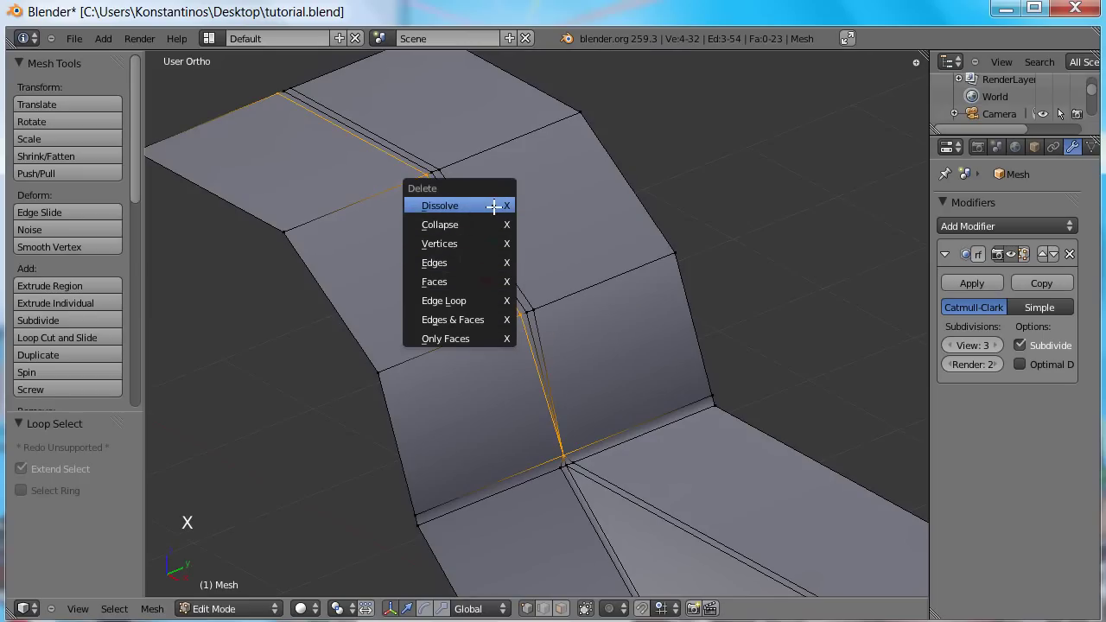
click(494, 206)
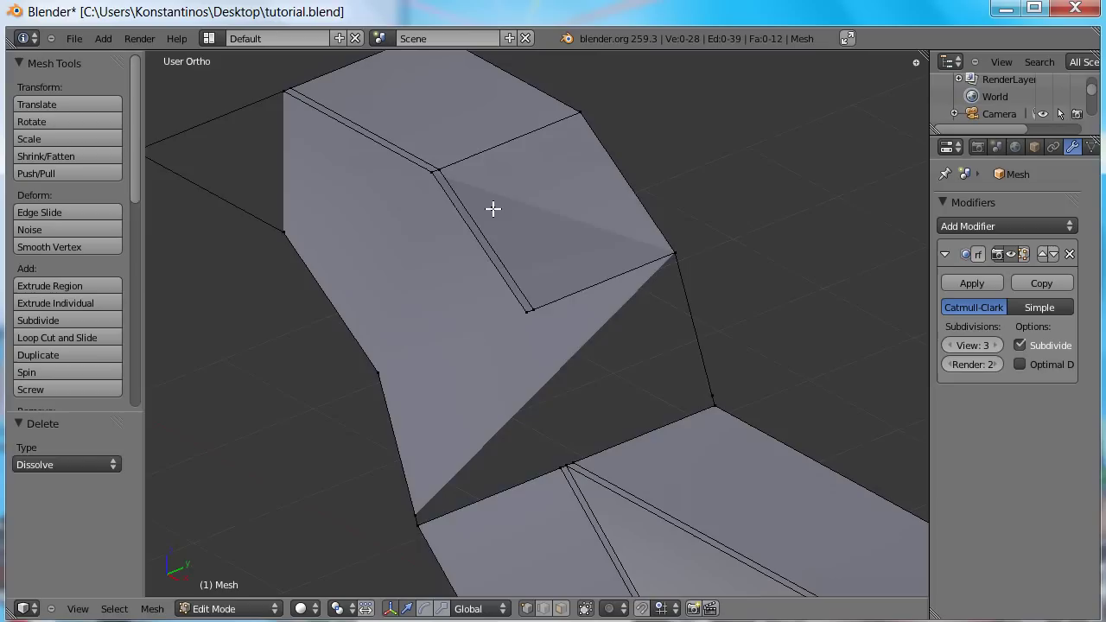
key(ctrl+z)
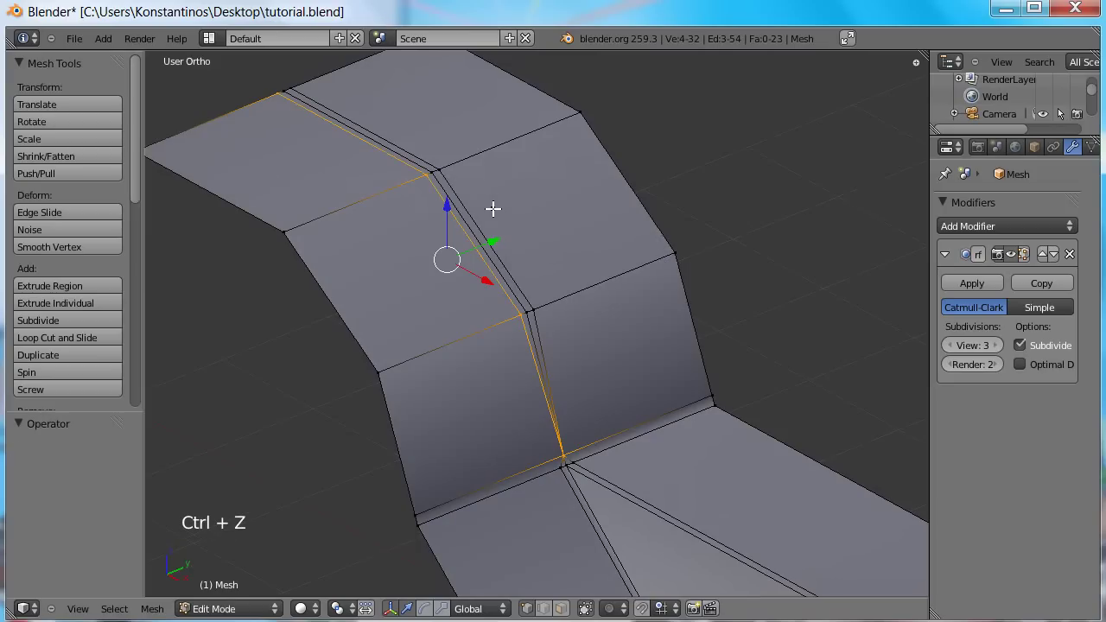
- Try to dissolve the negative-Y support loop above the merged vertex in edge select mode
key(ctrl+Tab)
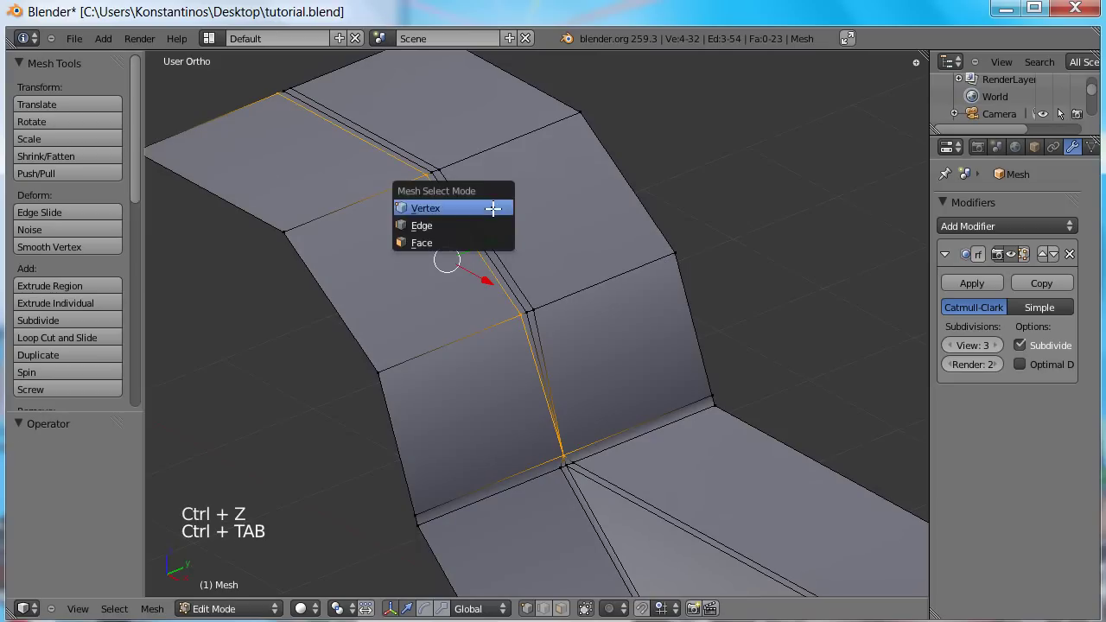
click(487, 232)
key(x)
click(487, 232)
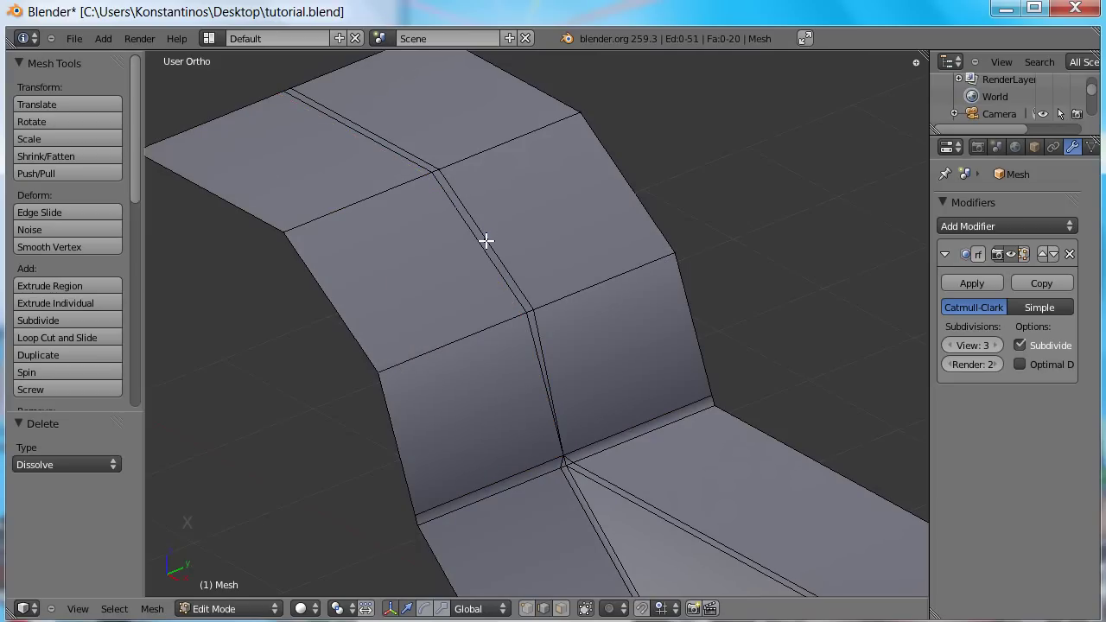
- Inspect the crosswise edges for leftover vertices along the dissolved support loop in vertex select mode
key(ctrl+Tab)
click(486, 216)
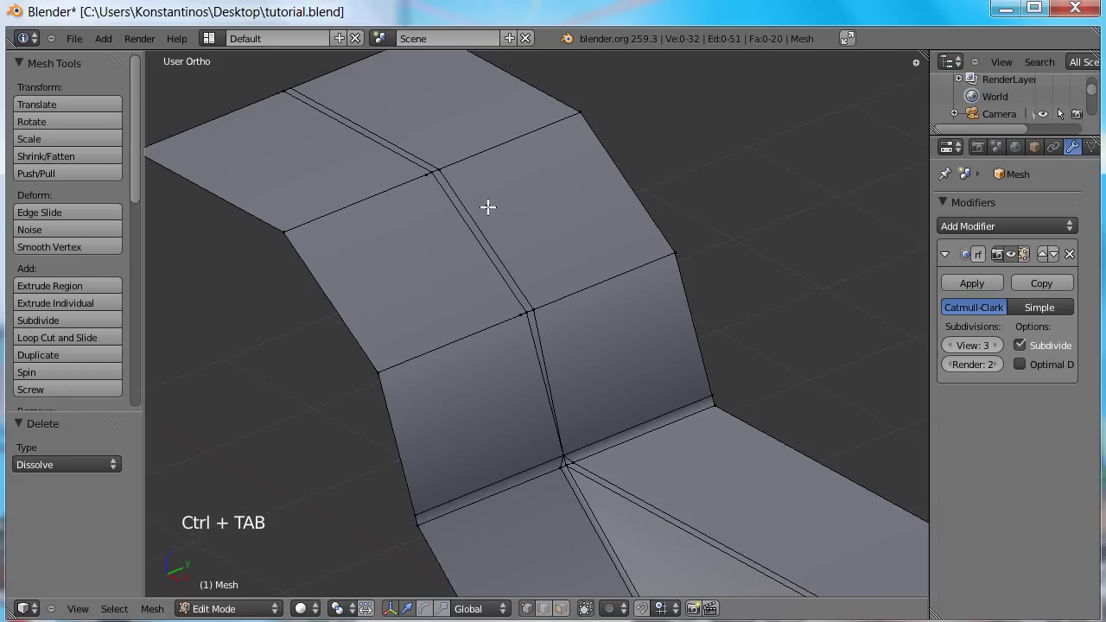
right_click(425, 177)
right_click(522, 316)
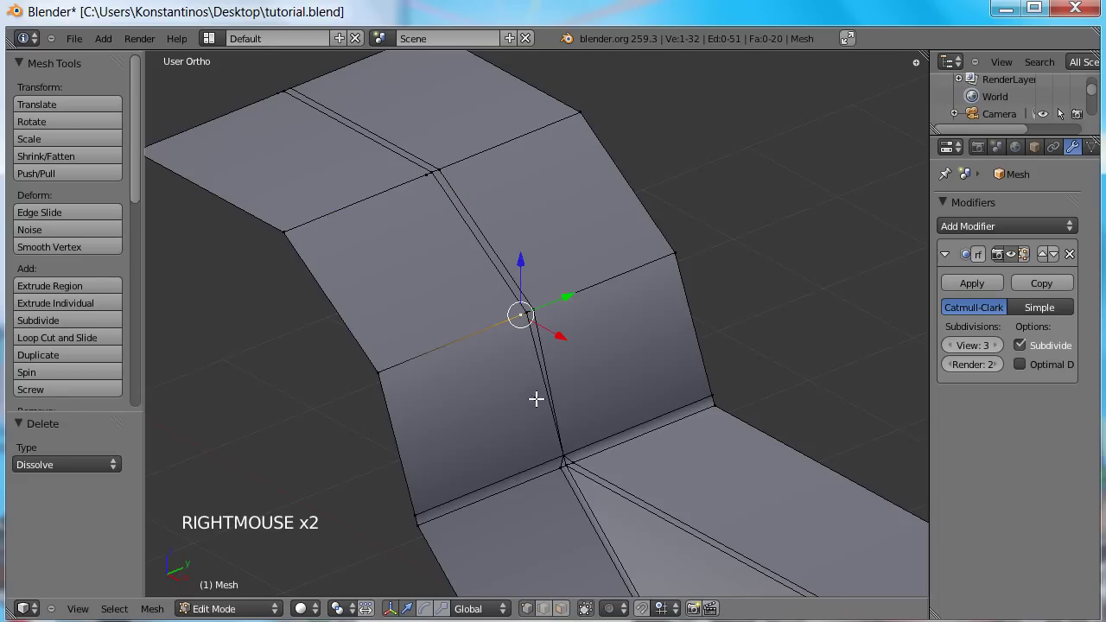
right_click(276, 95)
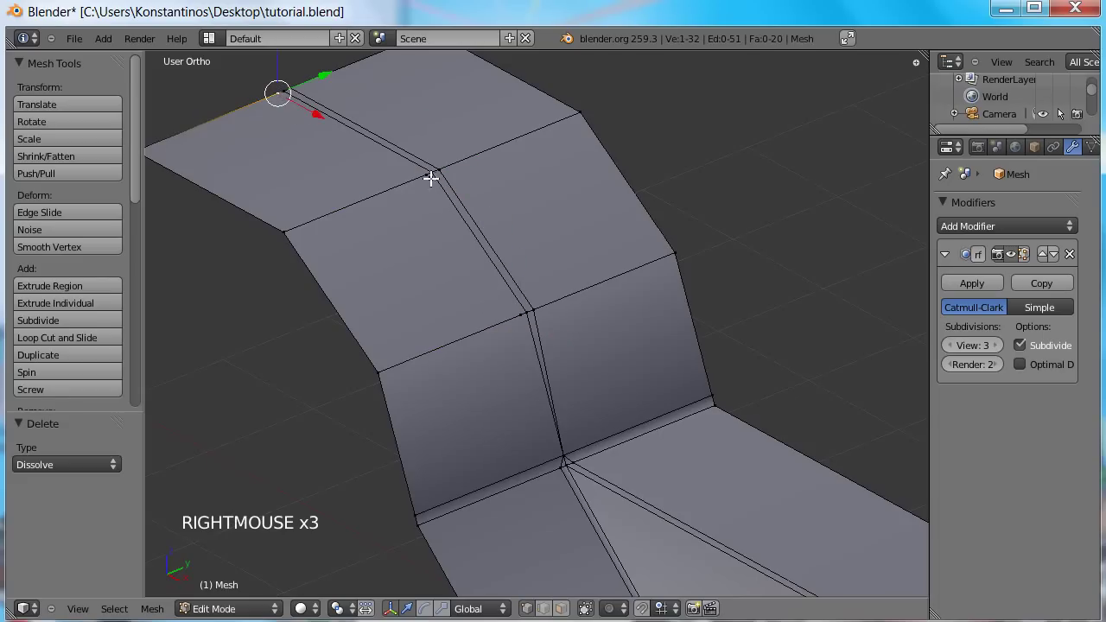
right_click(425, 177)
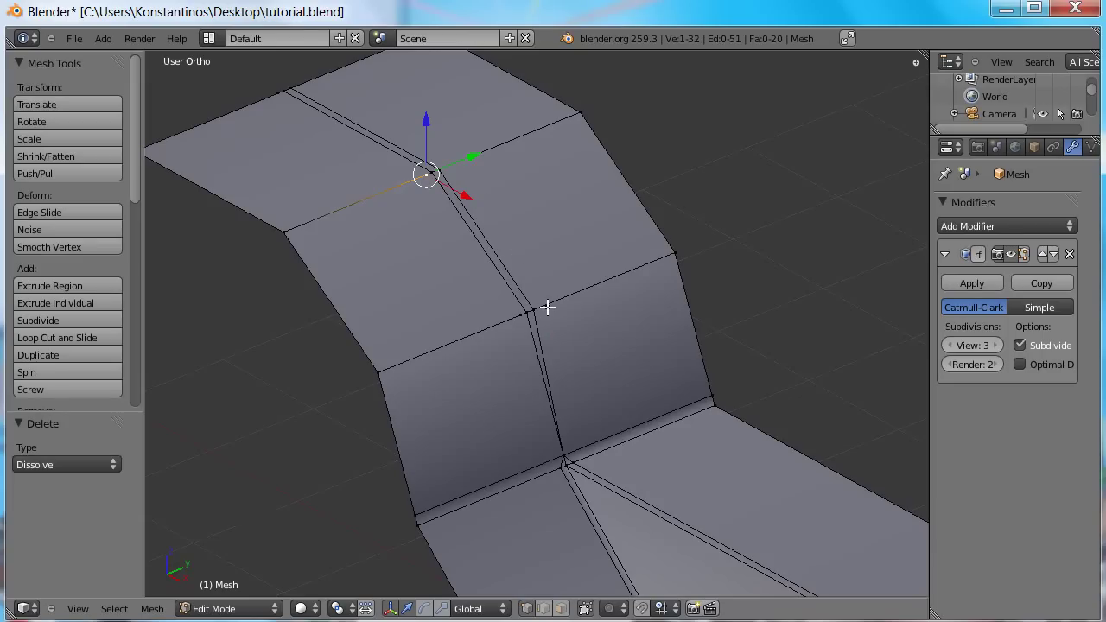
- Undo the edge dissolve of the support loop, return to vertex select mode, and deselect everything
key(ctrl+z)
key(ctrl+z)
key(ctrl+z)
key(ctrl+z)
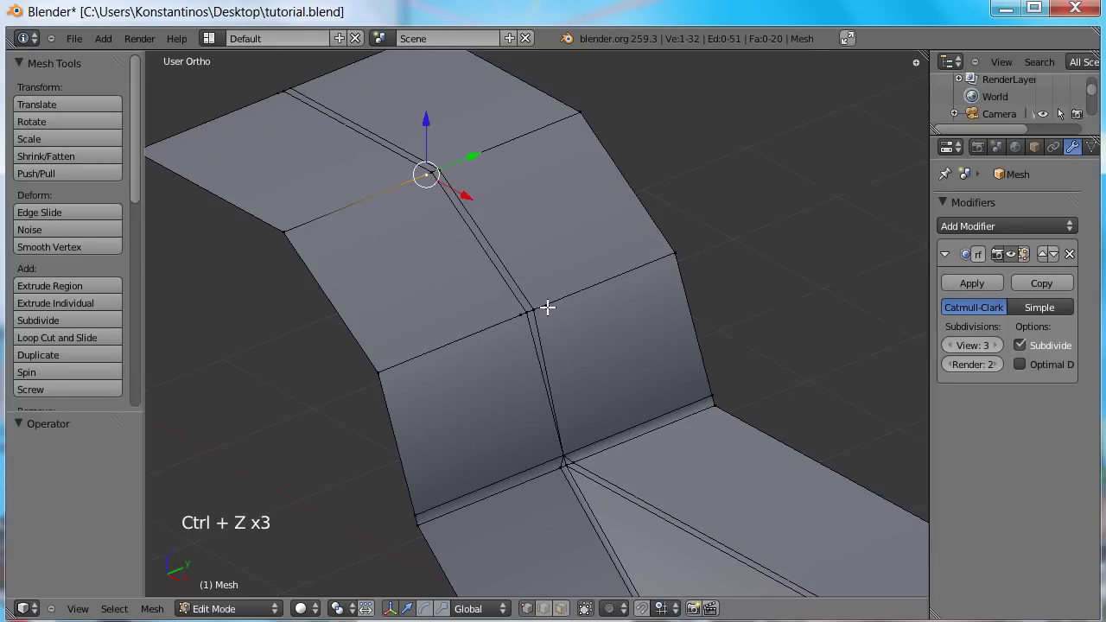
key(ctrl+z)
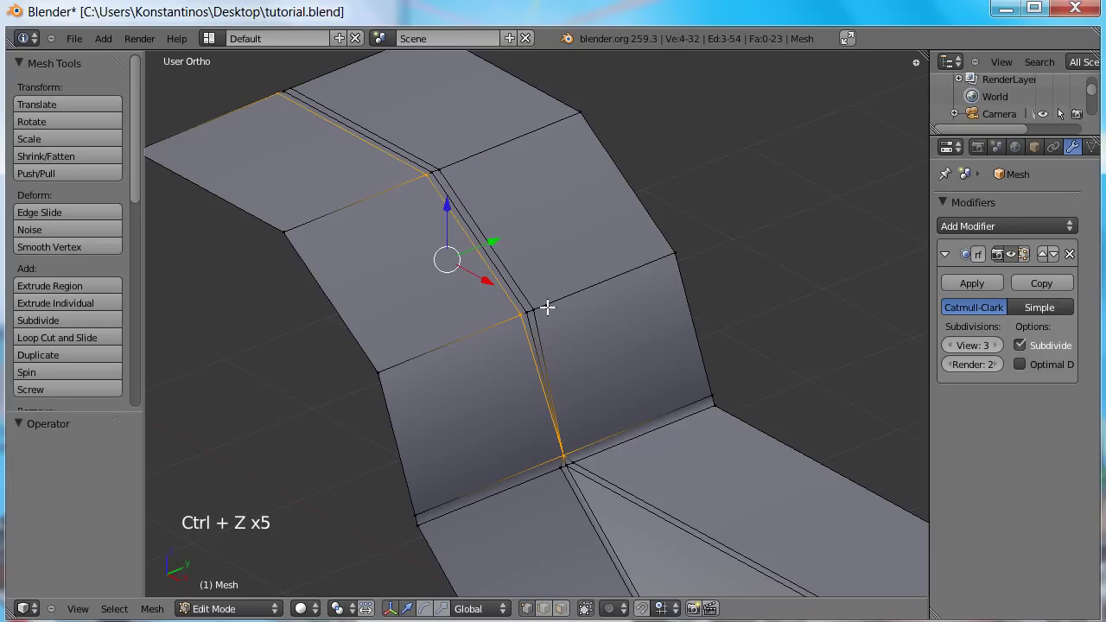
key(ctrl+Tab)
click(545, 307)
key(a)
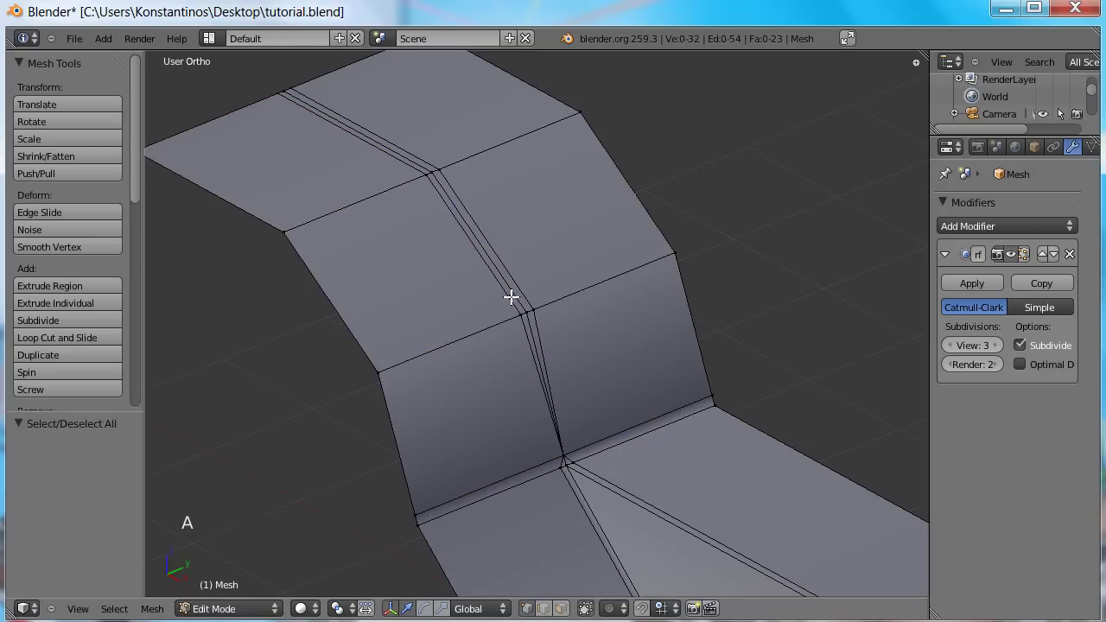
- Delete the negative-Y support loop above the merged vertex with the Edge Loop delete type
alt+shift+right_click(511, 296)
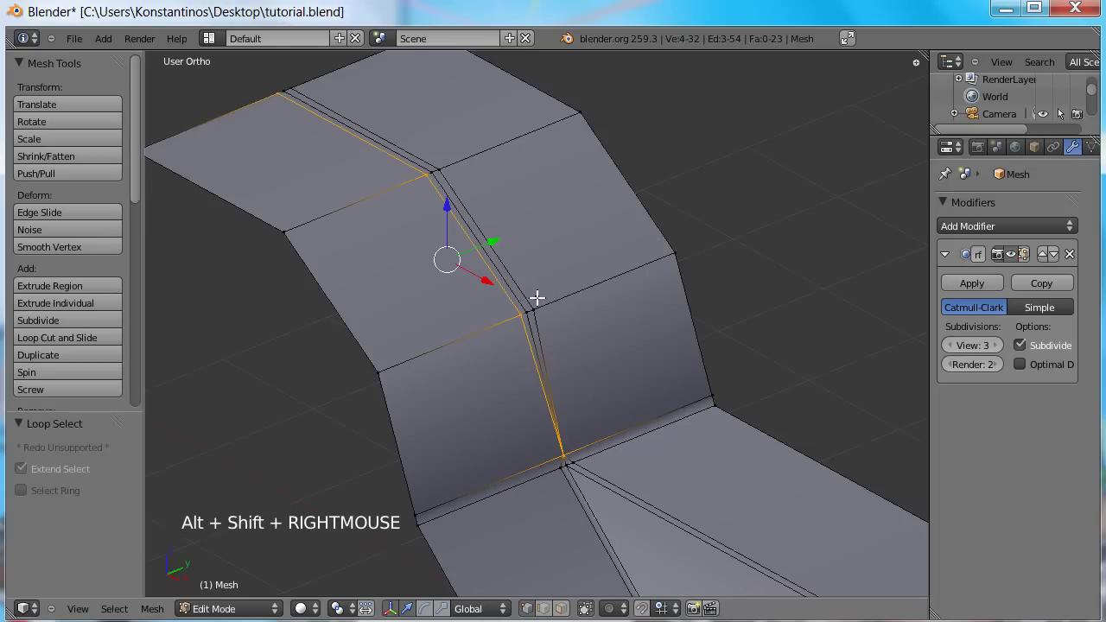
key(x)
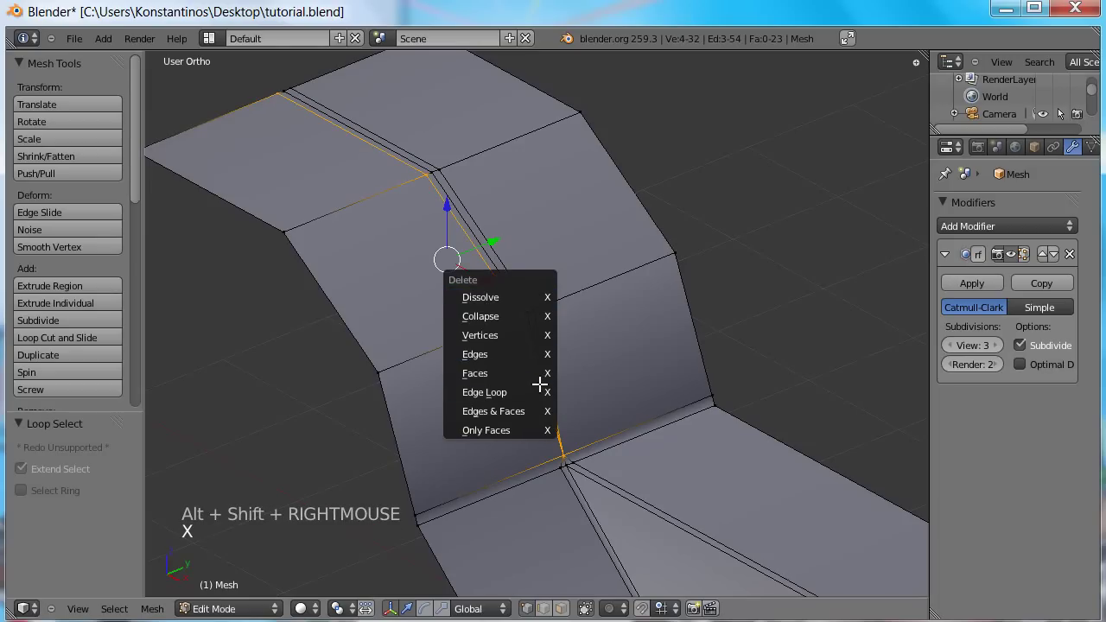
click(539, 394)
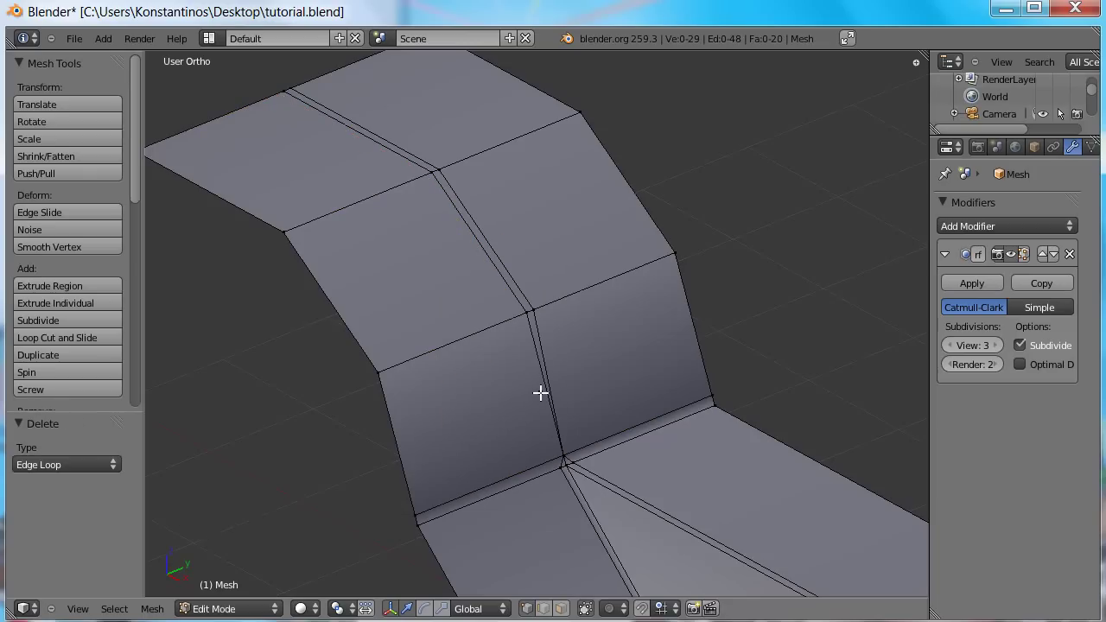
- Delete the positive-Y support loop above the merged vertex as an Edge Loop in edge select mode, and return to vertex select mode
key(ctrl+Tab)
click(531, 399)
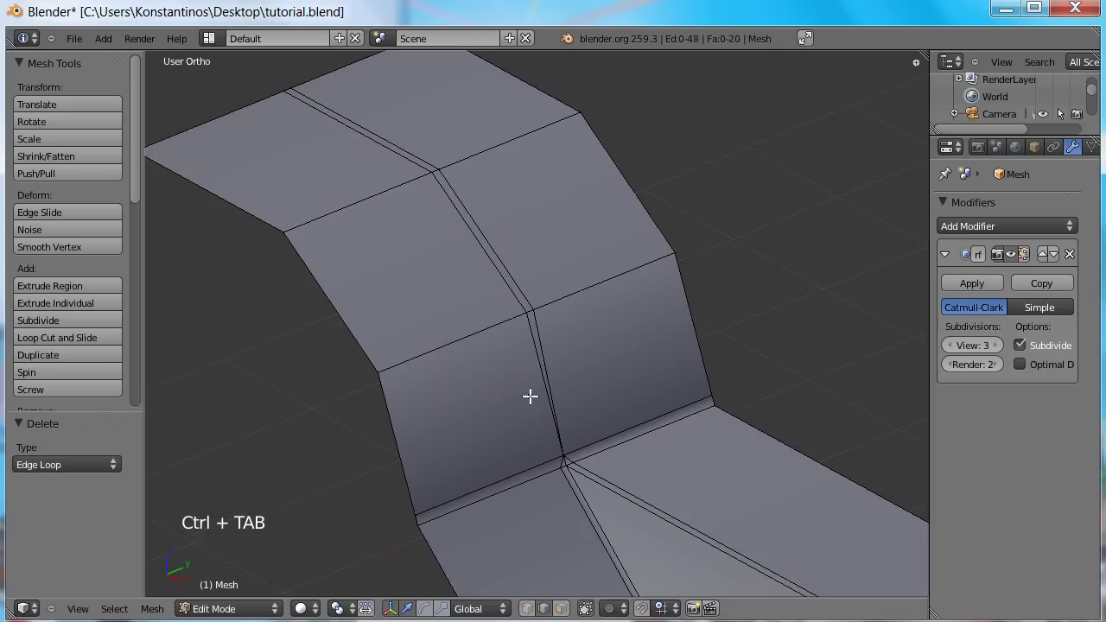
alt+shift+right_click(529, 297)
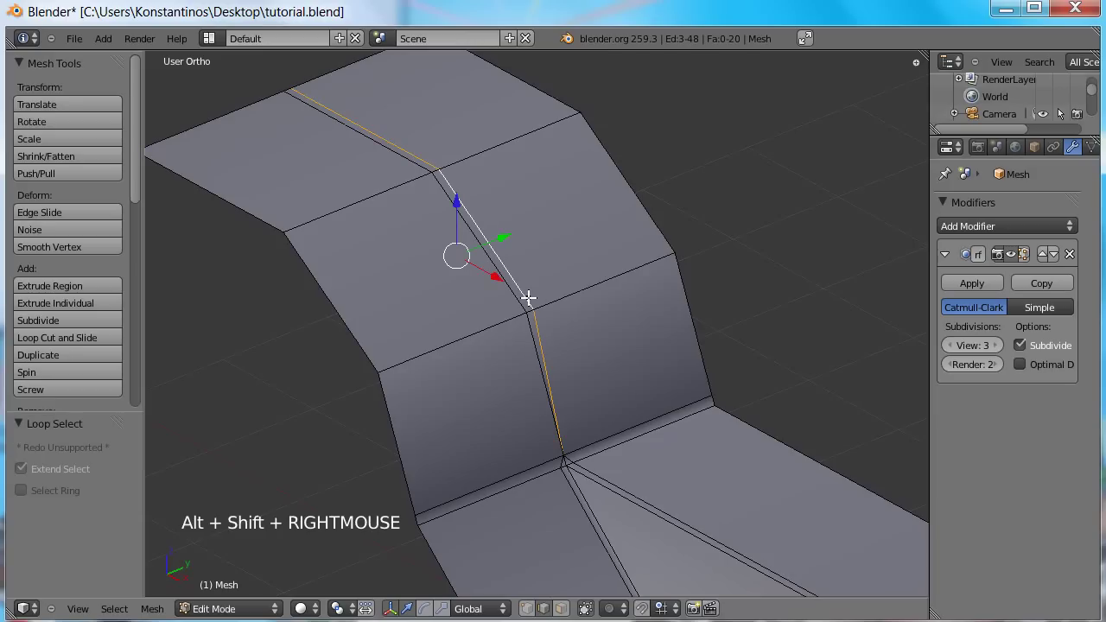
key(x)
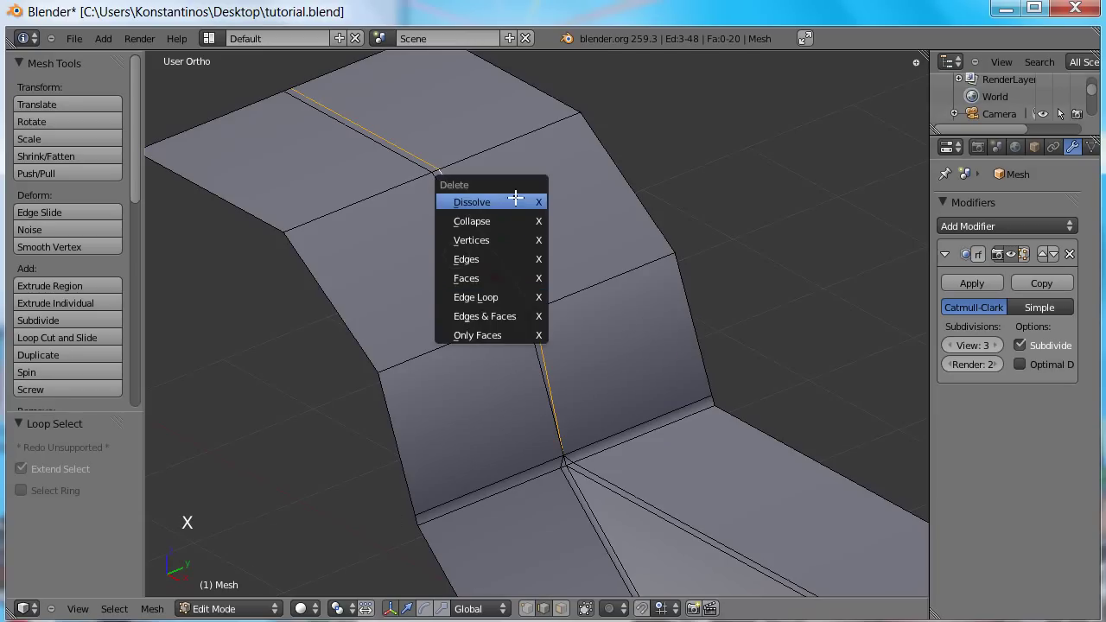
click(516, 299)
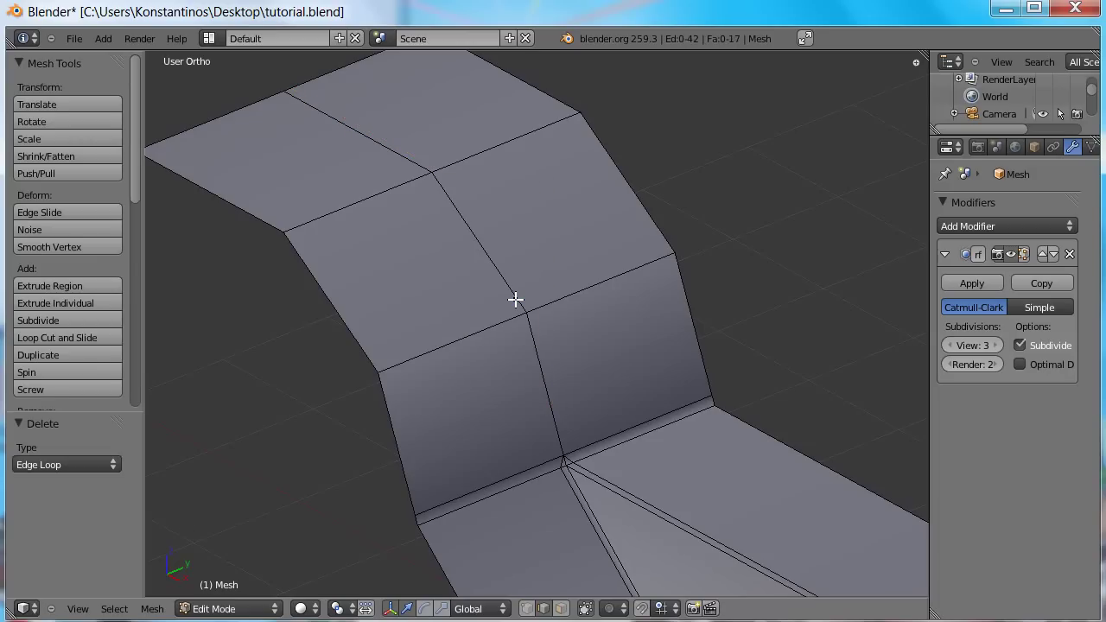
key(ctrl+Tab)
click(516, 280)
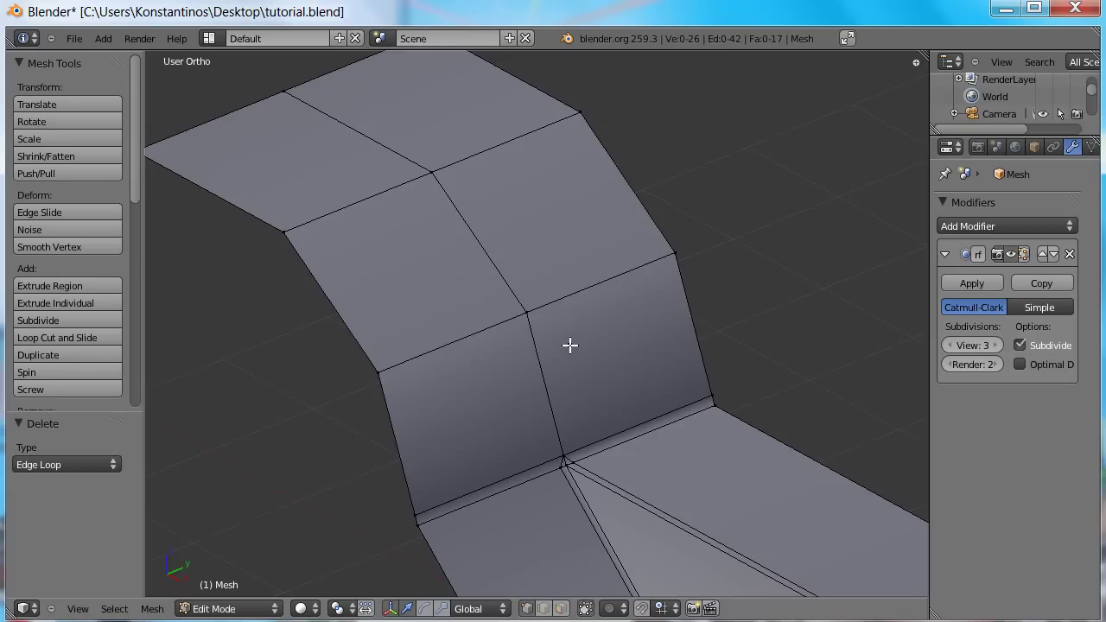
- Knife a lengthwise test edge across the positive-Y face directly above the merged vertex
scroll(588, 458, up, 3)
shift+middle_drag(581, 468, 578, 346)
key(k)
click(581, 161)
click(642, 404)
right_click(664, 320)
- Dissolve the knifed test edge in edge select mode and check for leftover vertices in vertex select mode
key(ctrl+Tab)
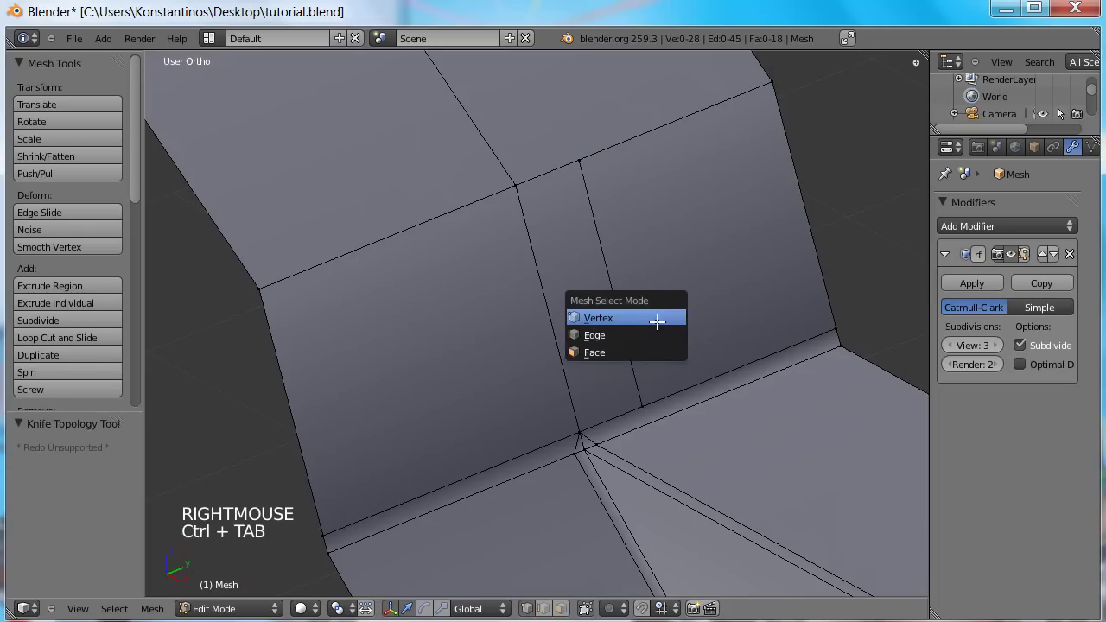
click(642, 337)
right_click(612, 284)
key(x)
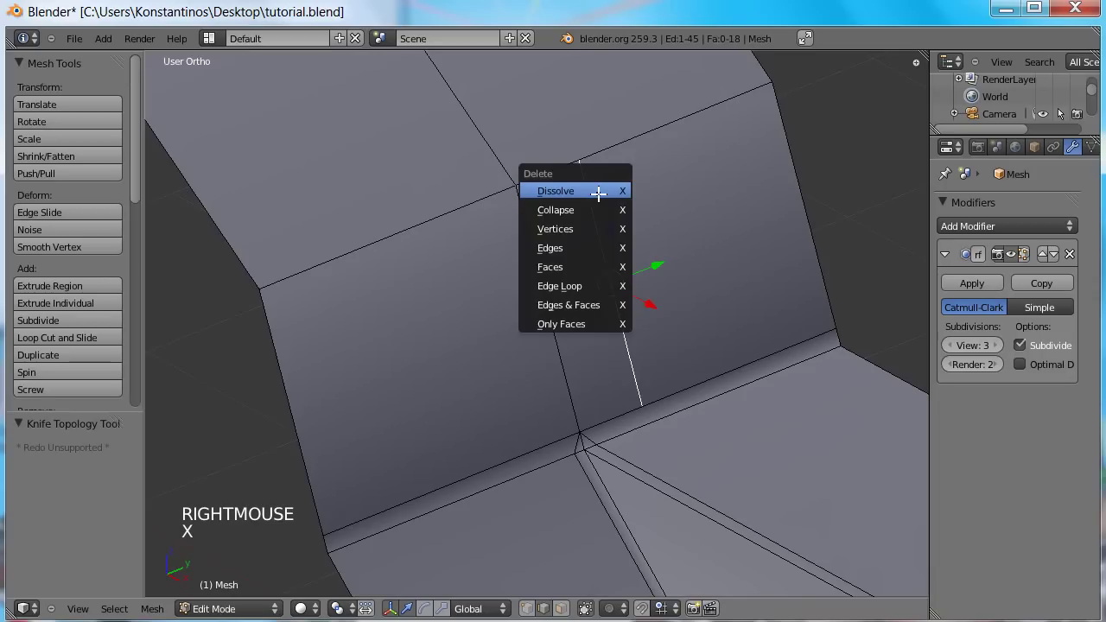
click(598, 194)
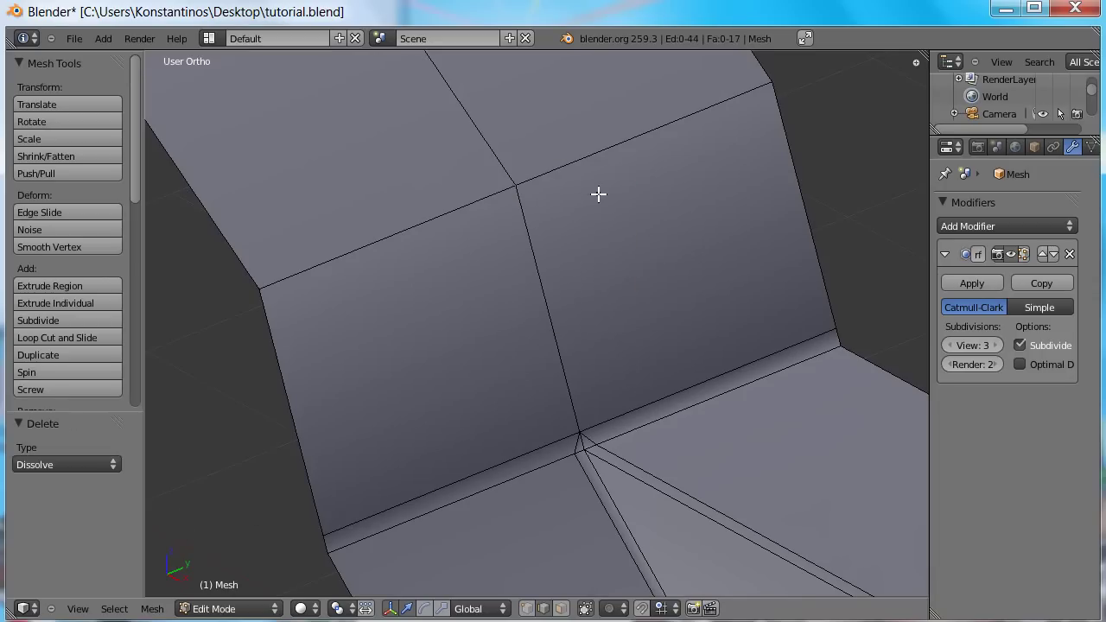
key(ctrl+Tab)
click(586, 163)
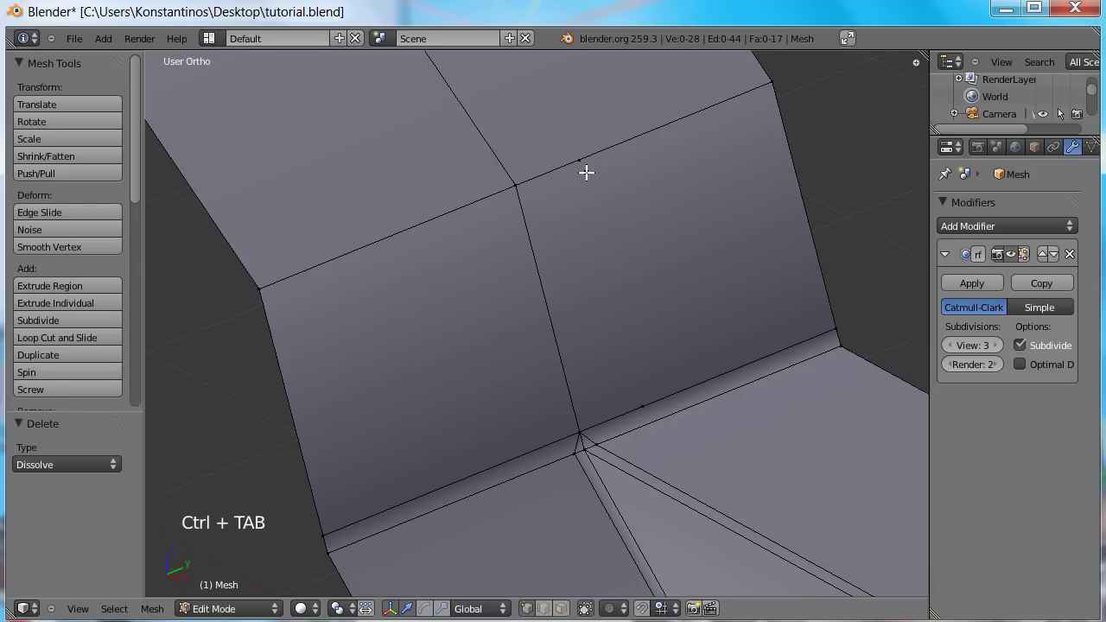
- Undo the dissolve, delete the test edge as an Edge Loop instead, and return to vertex select mode
key(ctrl+z)
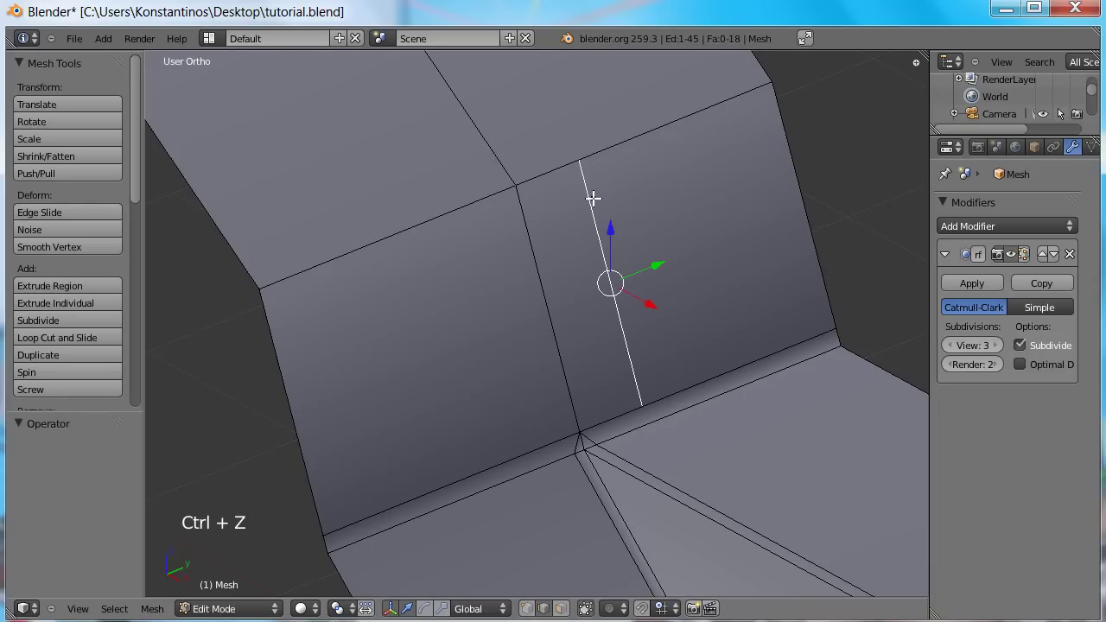
key(x)
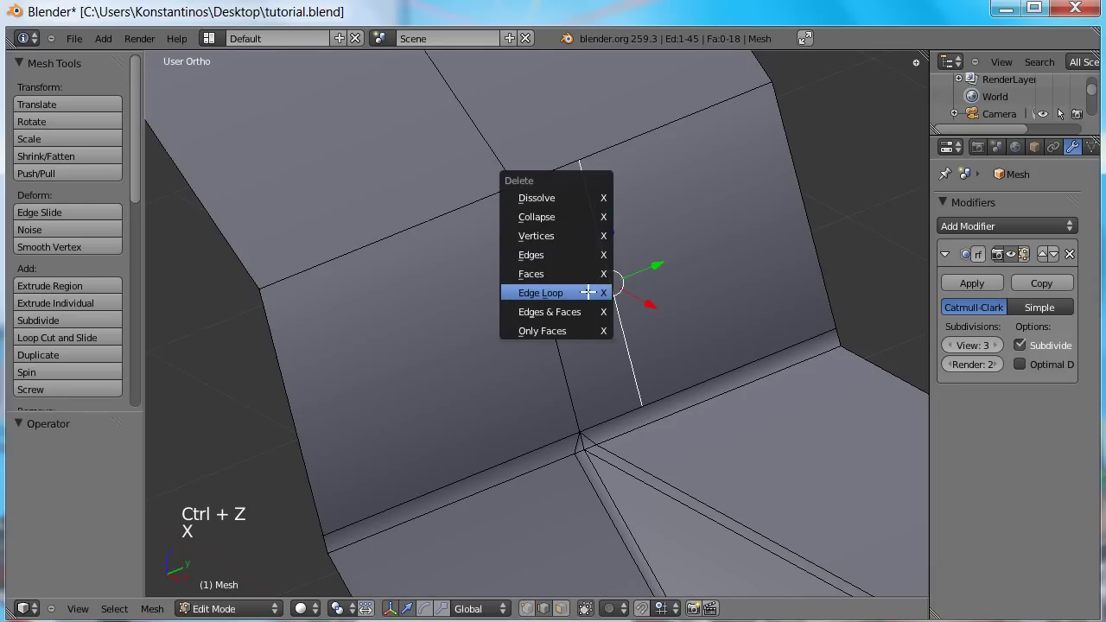
click(590, 292)
key(ctrl+Tab)
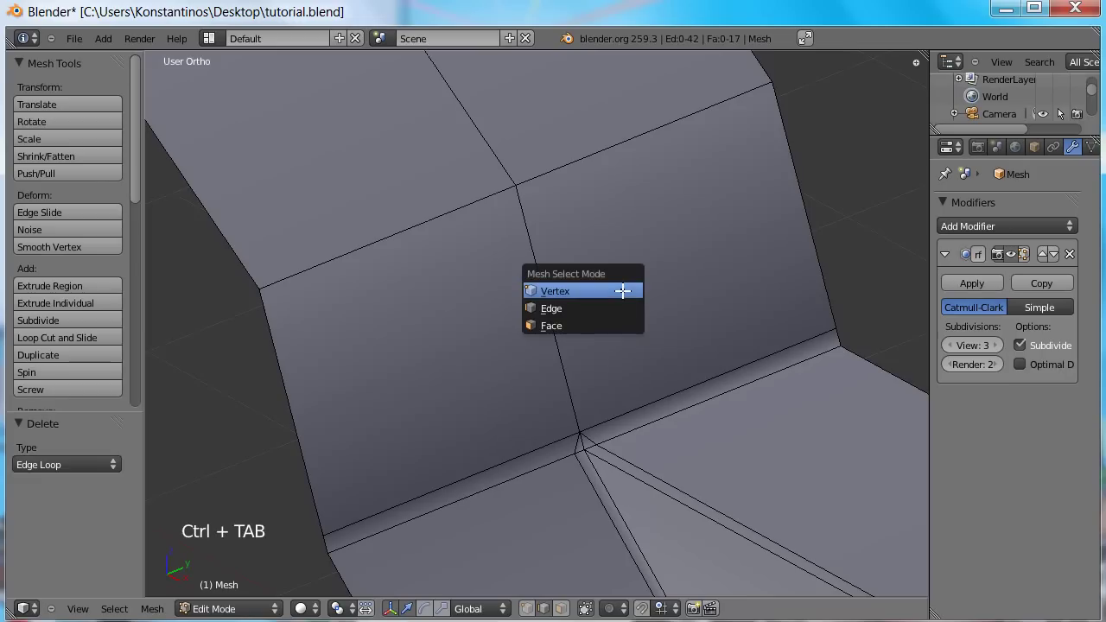
click(624, 292)
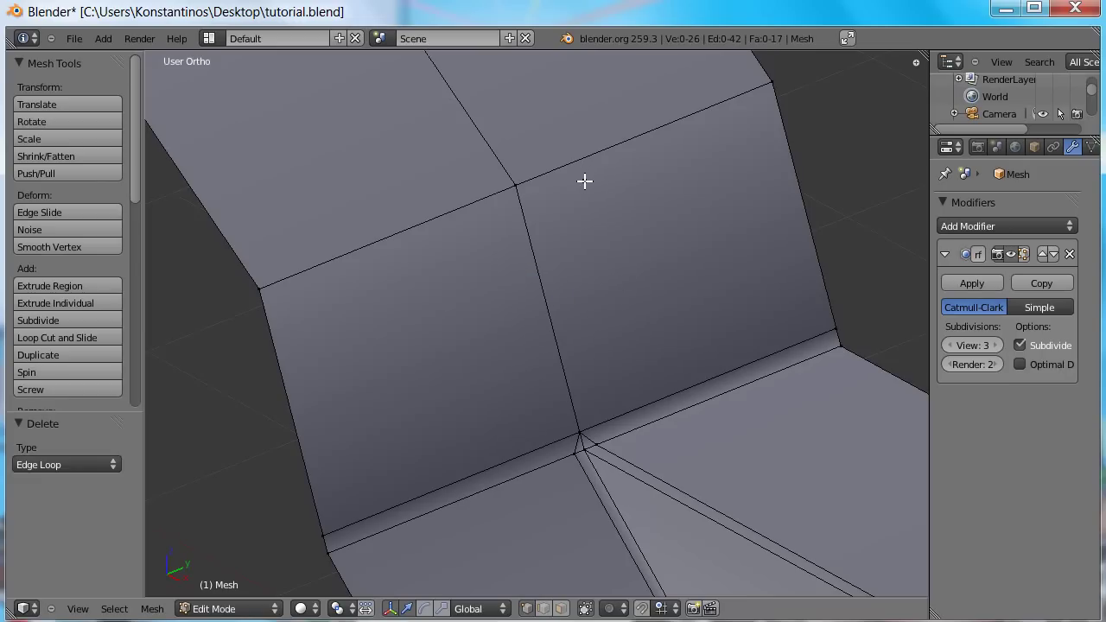
- Examine the short edge and the small triangular faces beneath the merged vertex in edge and face select modes
key(ctrl+Tab)
click(568, 202)
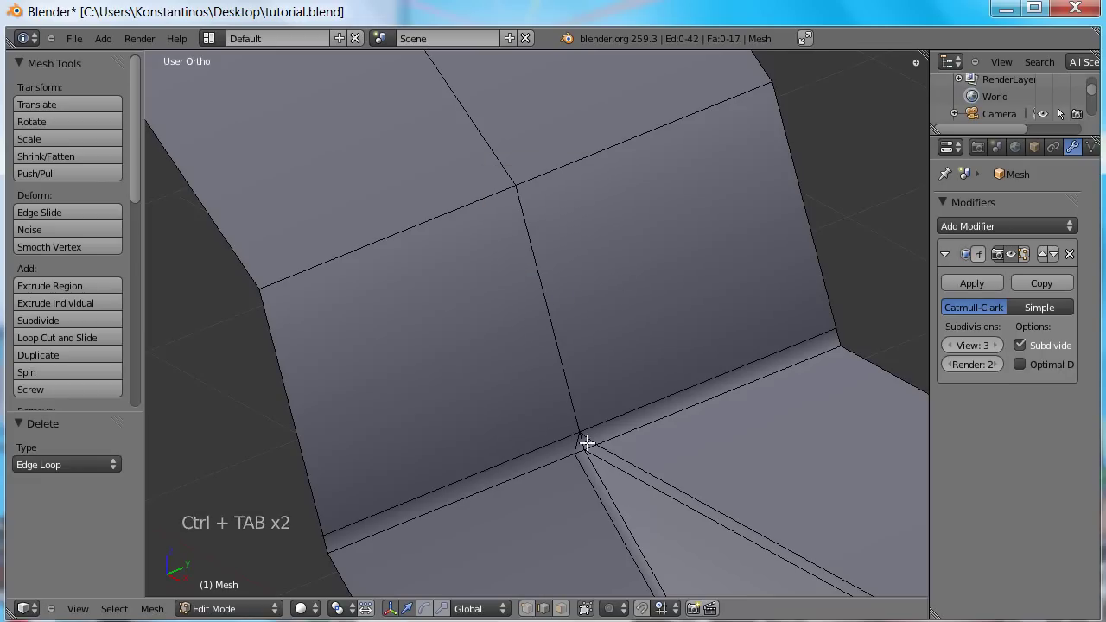
right_click(587, 442)
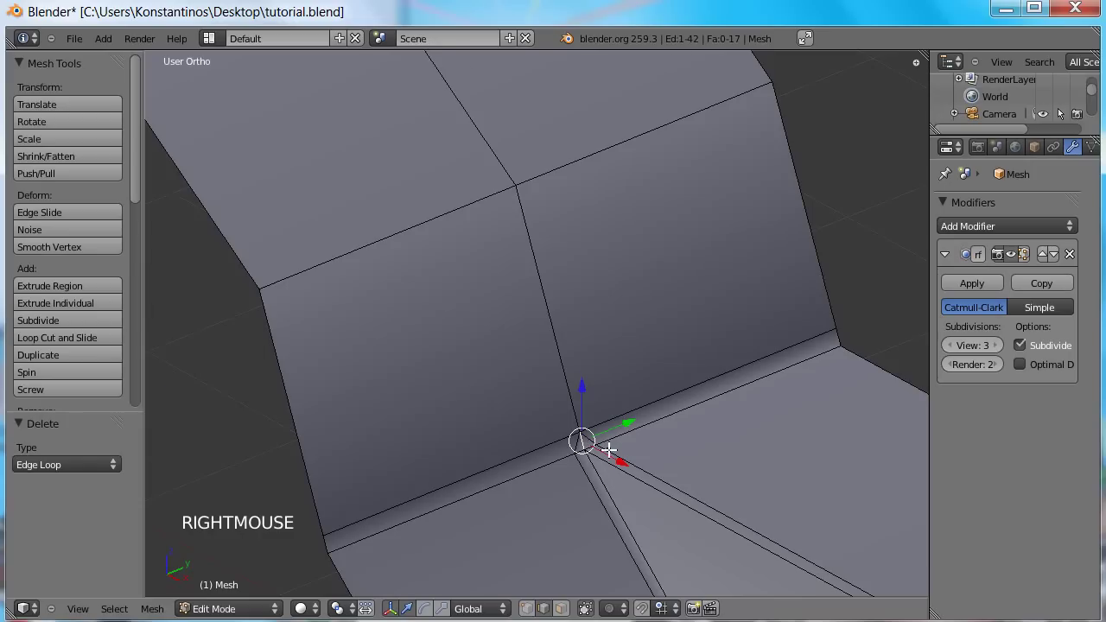
scroll(609, 449, up, 2)
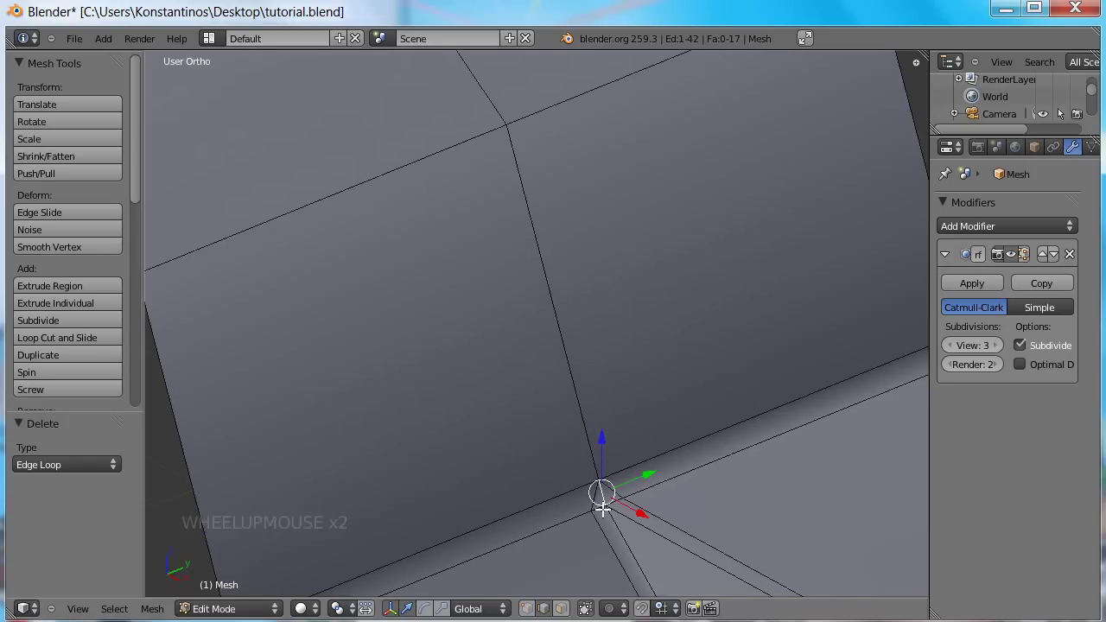
key(ctrl+Tab)
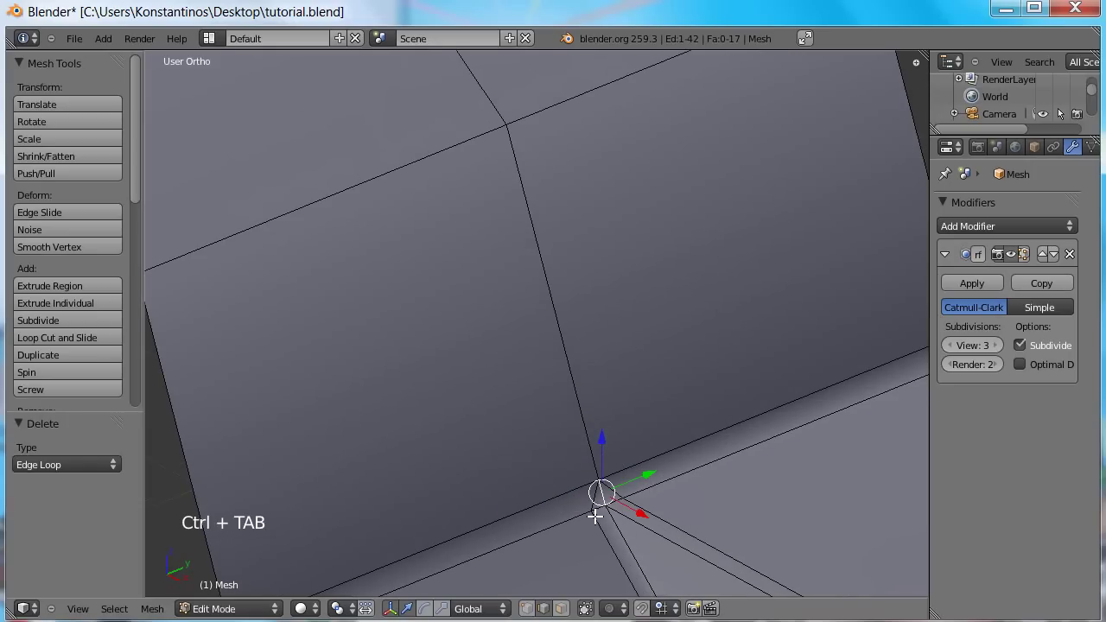
key(ctrl+Tab)
click(592, 527)
right_click(615, 500)
right_click(611, 500)
right_click(600, 504)
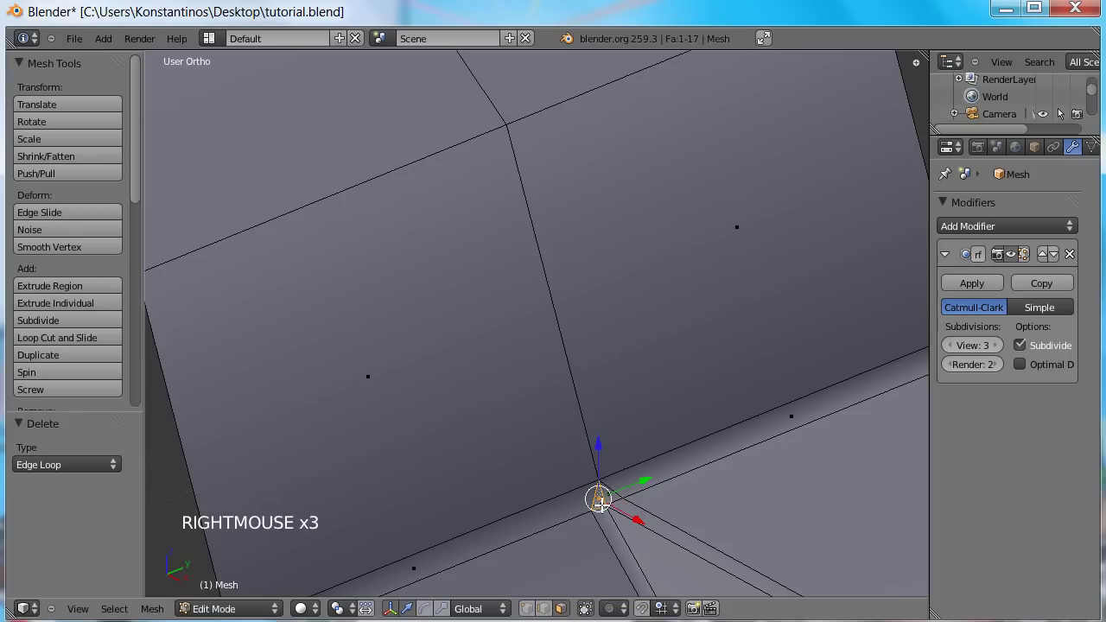
- Dissolve the short edge shared by the two small triangles beneath the merged vertex in edge select mode
key(ctrl+Tab)
click(600, 485)
right_click(604, 496)
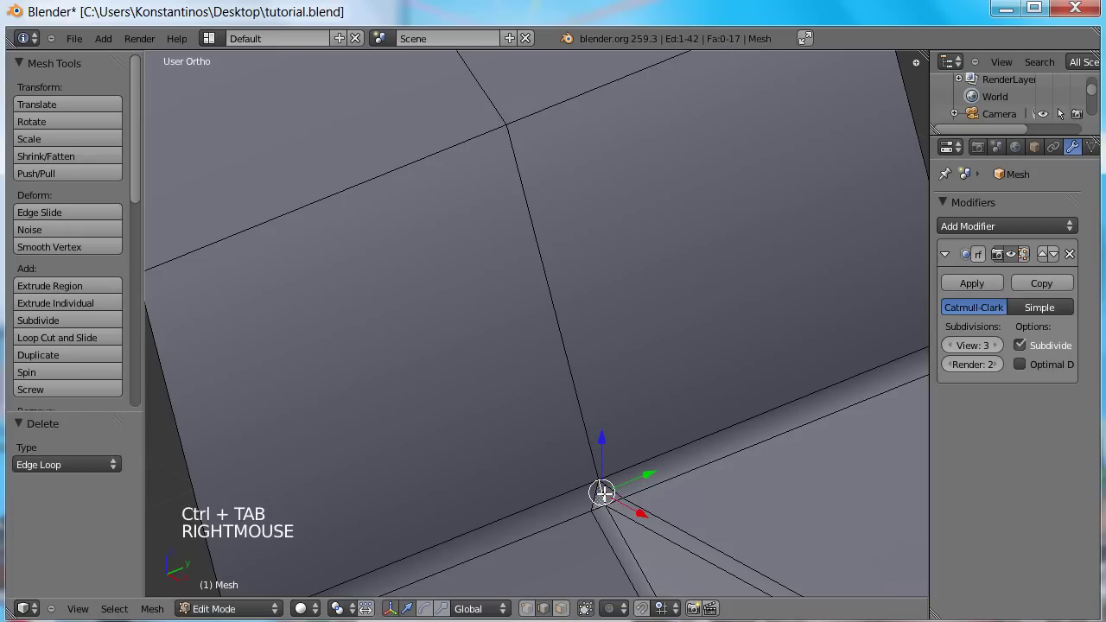
key(x)
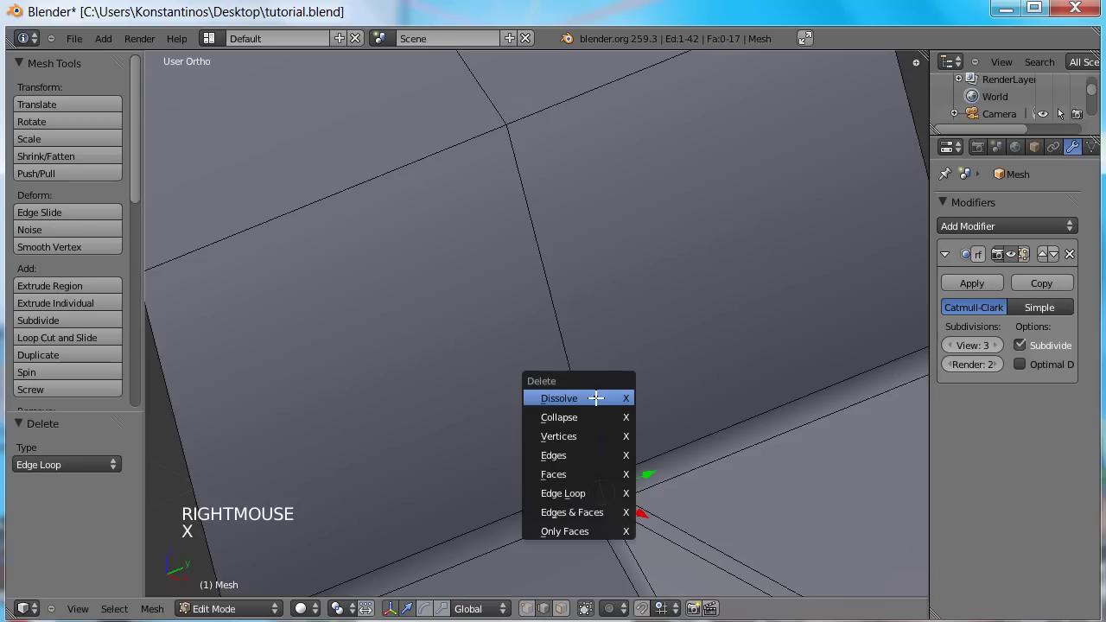
click(597, 398)
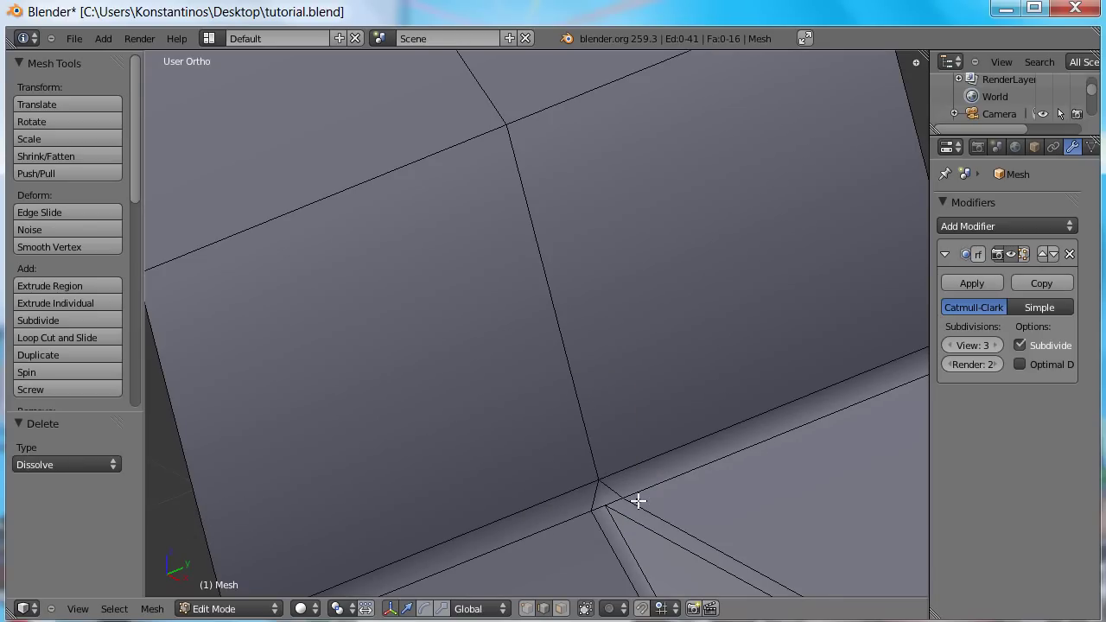
- Select the merged face beneath the vertex in face select mode and check the subdivided surface in Object Mode
key(ctrl+Tab)
click(602, 484)
right_click(604, 498)
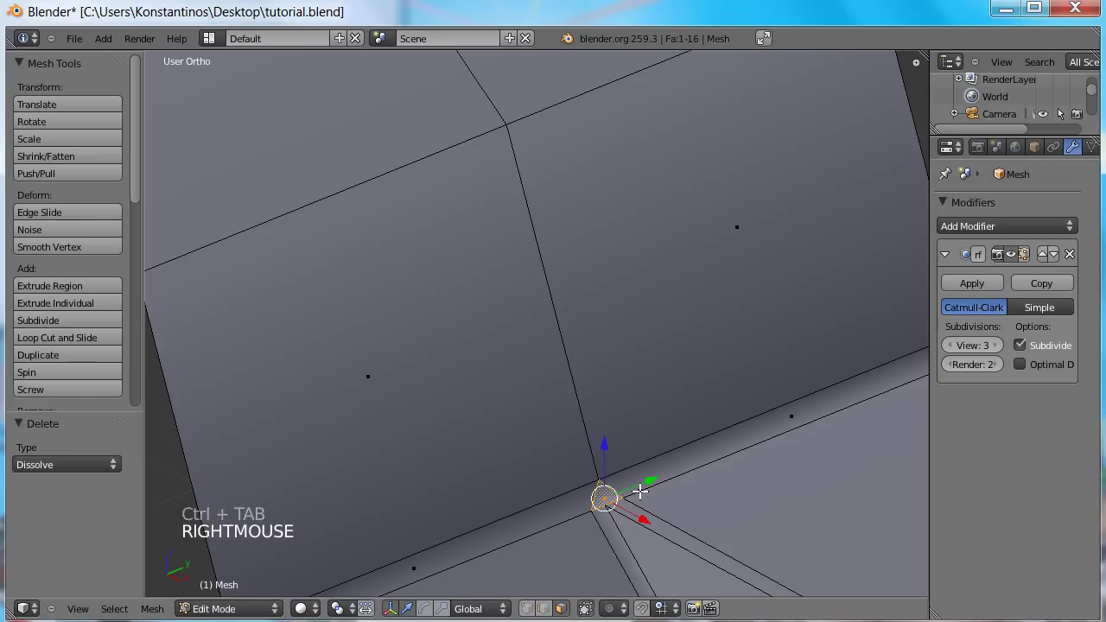
scroll(640, 491, down, 7)
key(Tab)
mouse_move(578, 447)
middle_down()
mouse_move(586, 467)
mouse_move(587, 447)
middle_up()
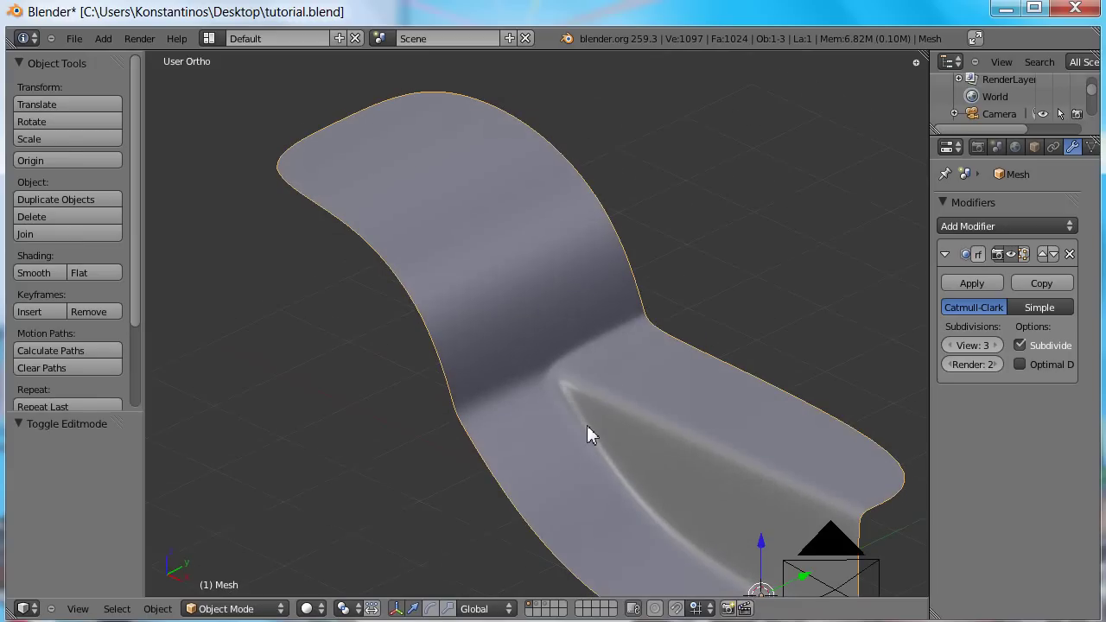
- Add a crosswise support loop in Edit Mode and slide it close to the strip's upper curved end
key(Tab)
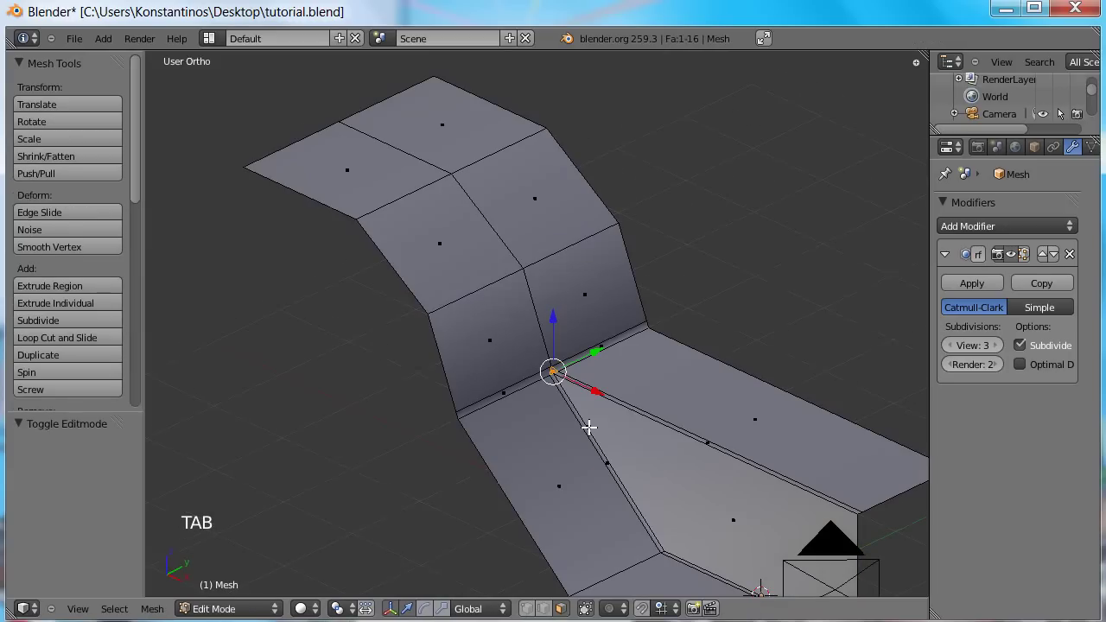
key(ctrl+r)
click(315, 179)
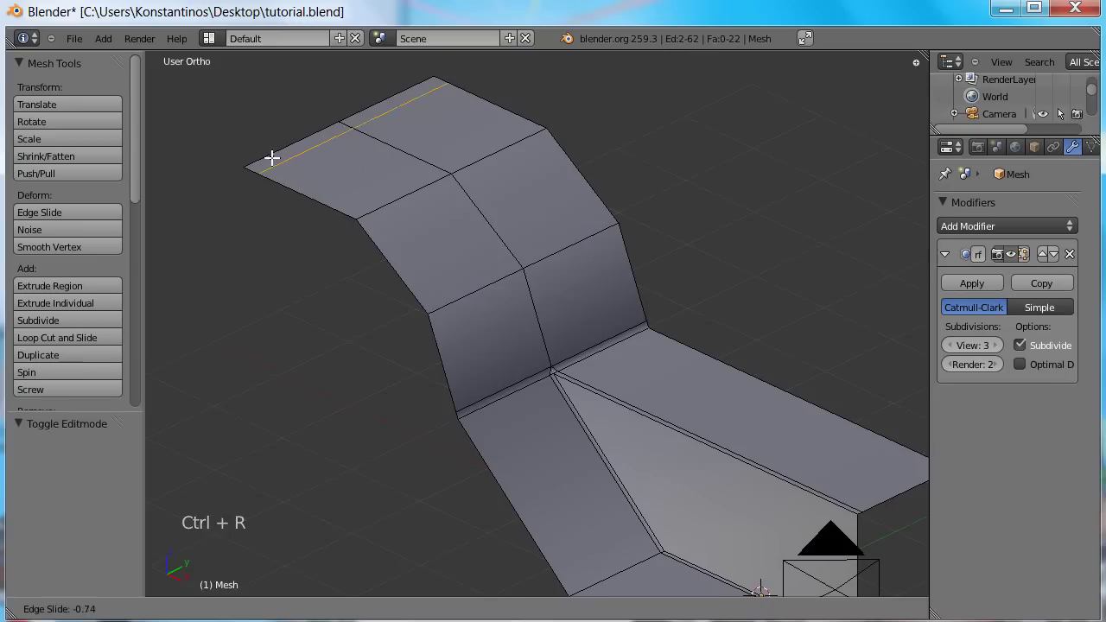
click(271, 158)
- Add a crosswise support loop near the strip's stepped end with an edge slide of about -0.94, and view the result in Object Mode
key(ctrl+r)
click(736, 462)
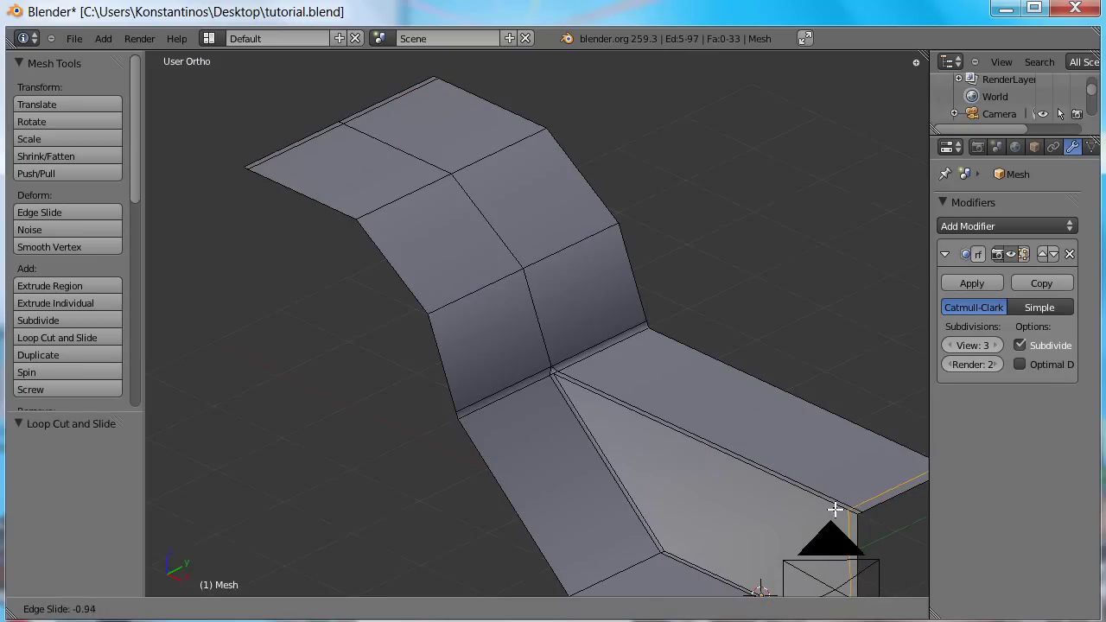
click(835, 511)
key(Tab)
middle_drag(666, 420, 644, 423)
scroll(683, 428, down, 2)
- Add a lengthwise loop cut on the positive-Y half of the strip with an edge slide of about -0.42
key(Tab)
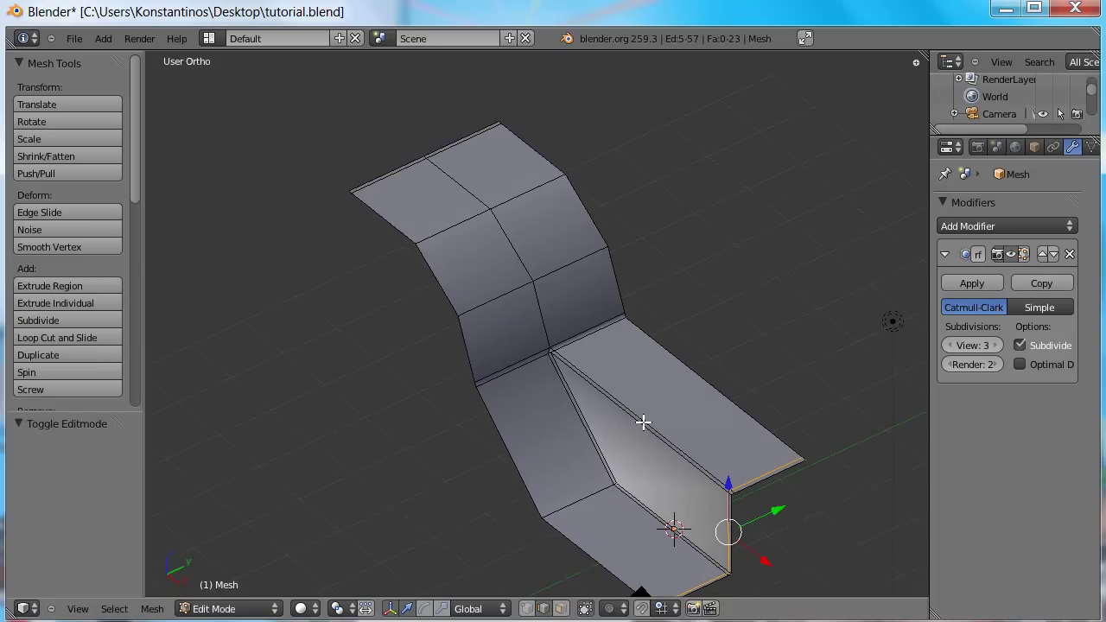
key(ctrl+r)
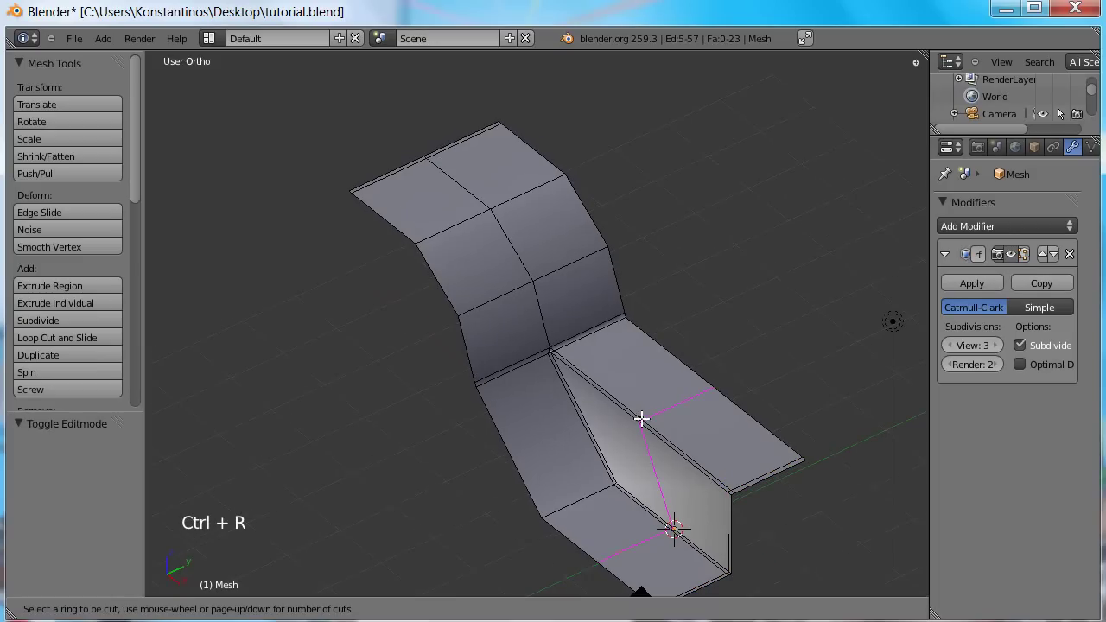
click(575, 269)
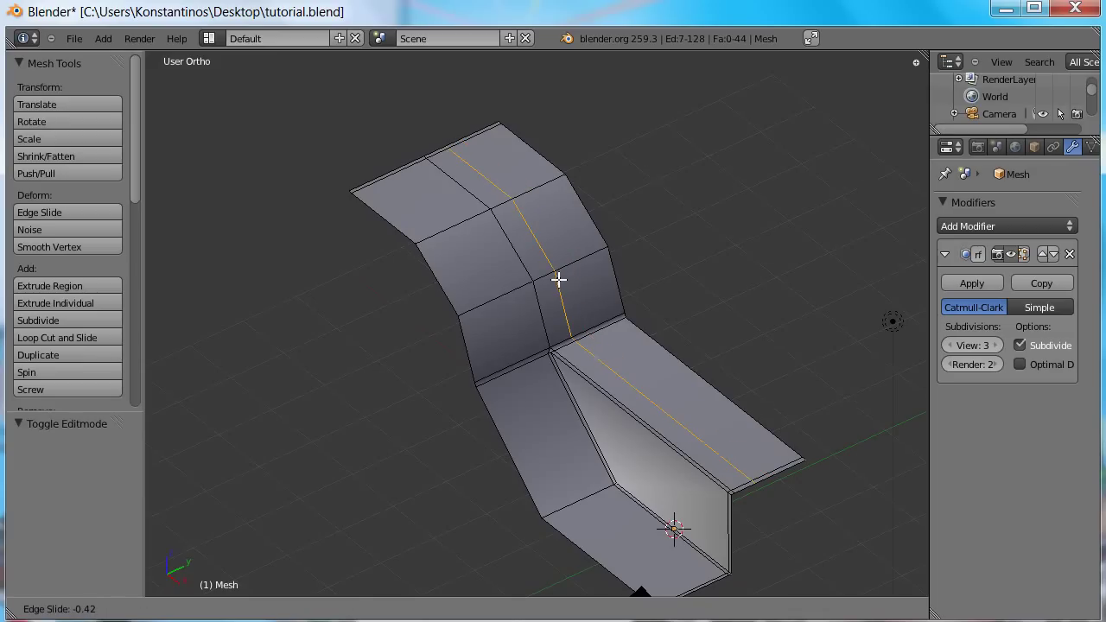
click(558, 279)
- Straighten the new lengthwise loop in top view by scaling it to 0 along Y
key(KP_7)
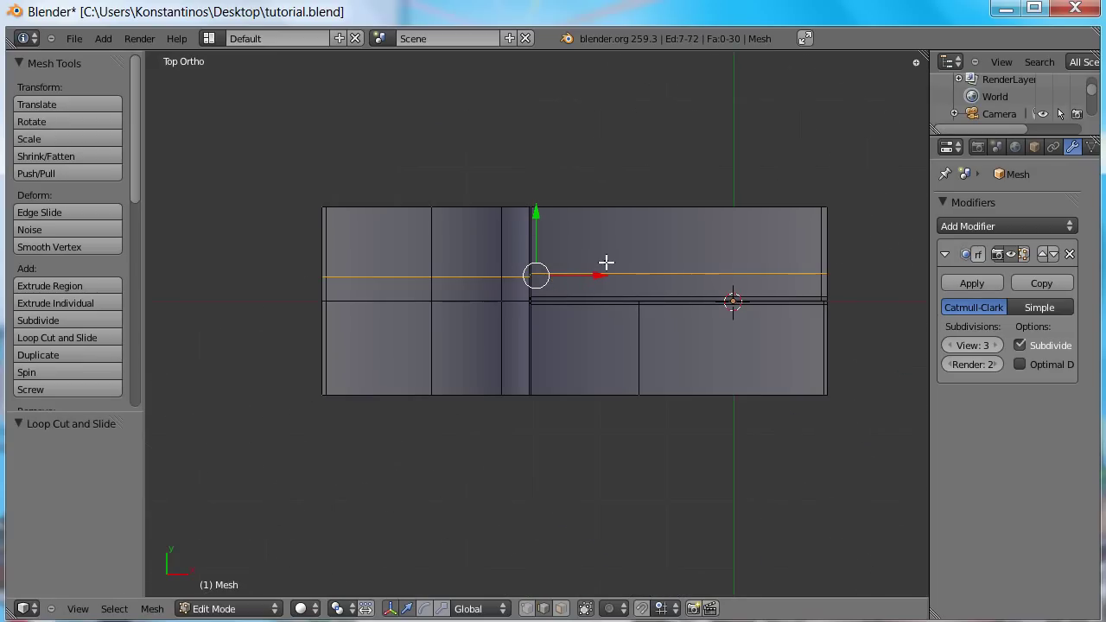
scroll(614, 252, up, 2)
scroll(614, 253, down, 2)
key(s)
key(s)
key(s)
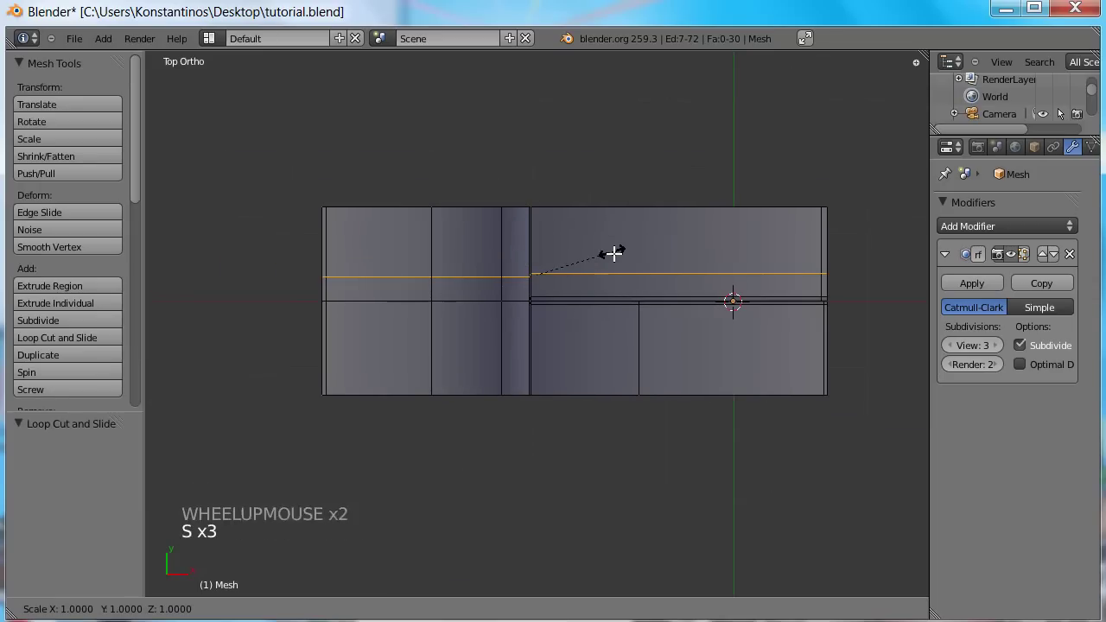
text(y)
text(0)
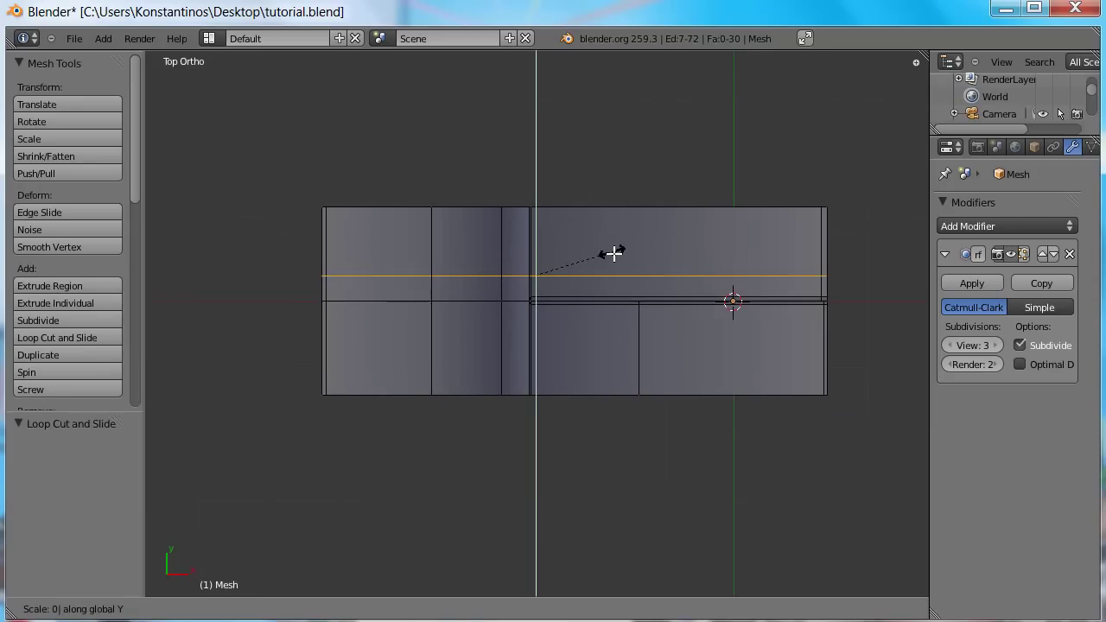
key(Return)
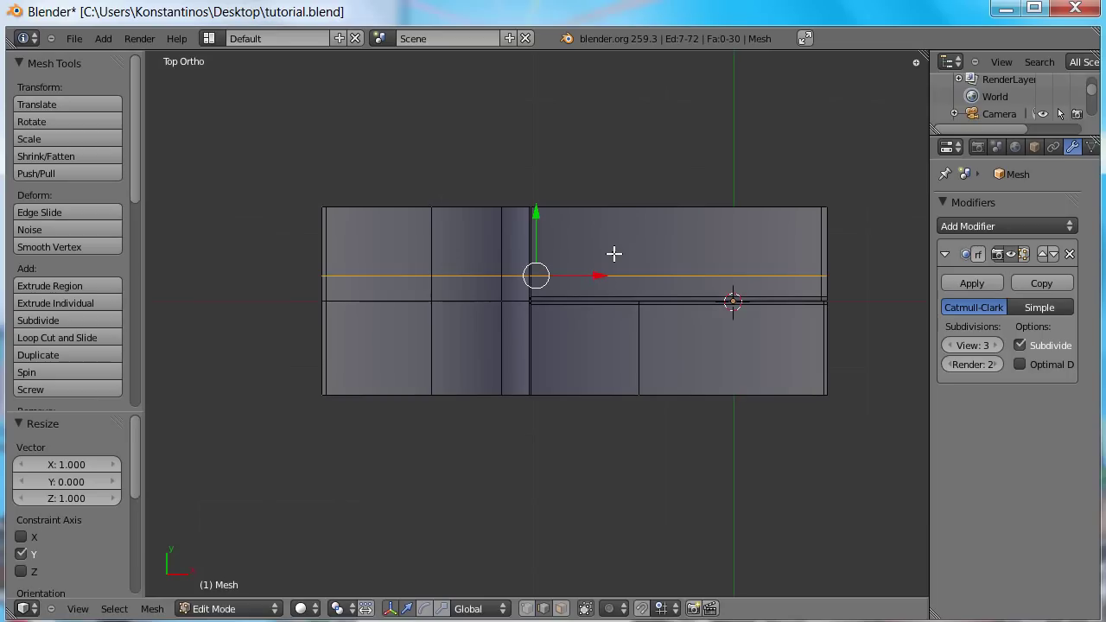
- Add a second lengthwise loop cut between the straightened loop and the strip's positive-Y outer edge
key(ctrl+r)
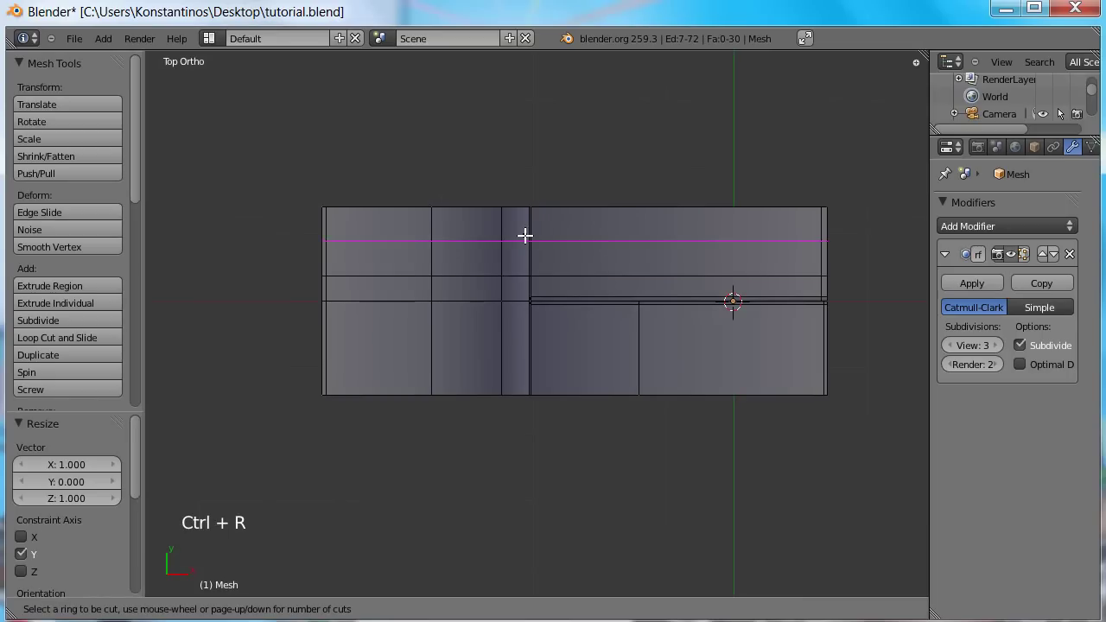
click(525, 231)
click(524, 231)
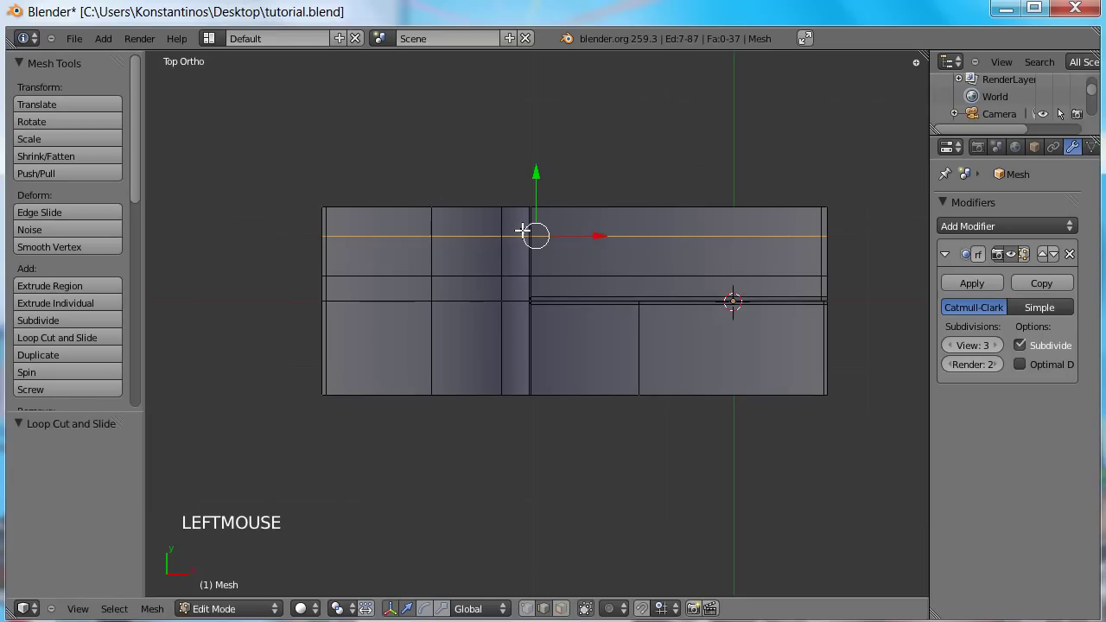
- Select the edge ring between the two lengthwise loops, switch to vertex select mode, and add a centred loop cut there
middle_drag(670, 406, 503, 341)
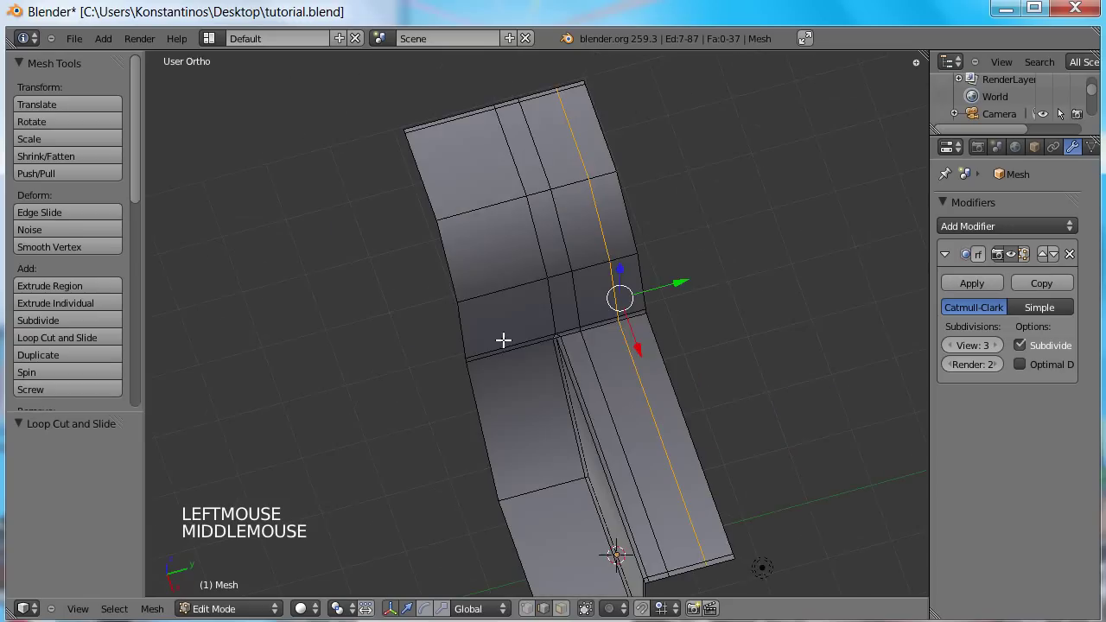
ctrl+alt+right_click(602, 340)
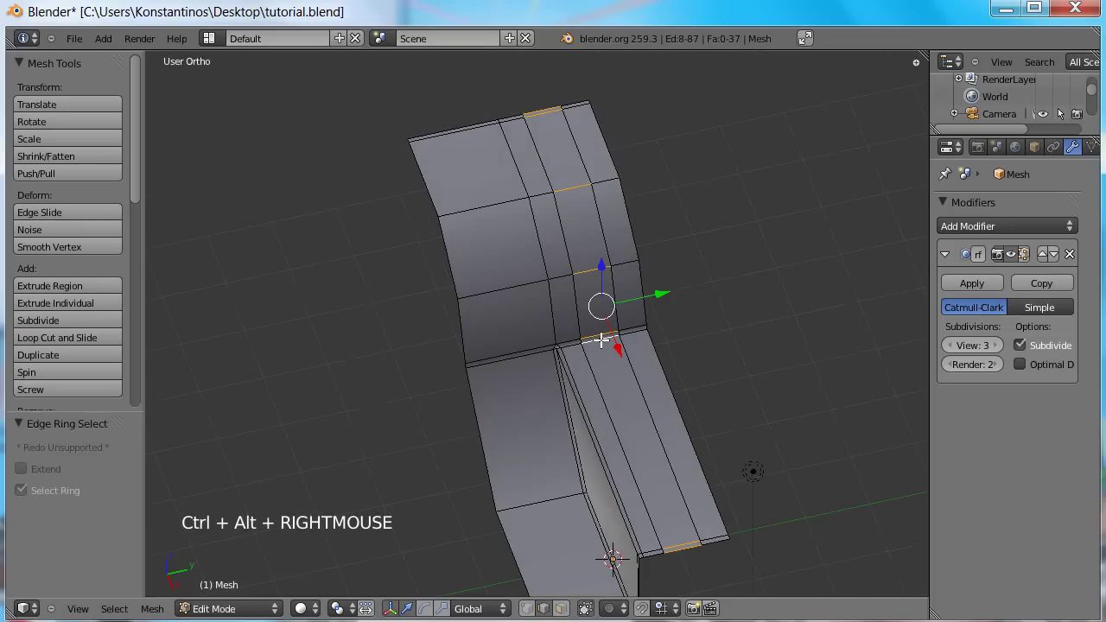
key(ctrl+Tab)
click(594, 316)
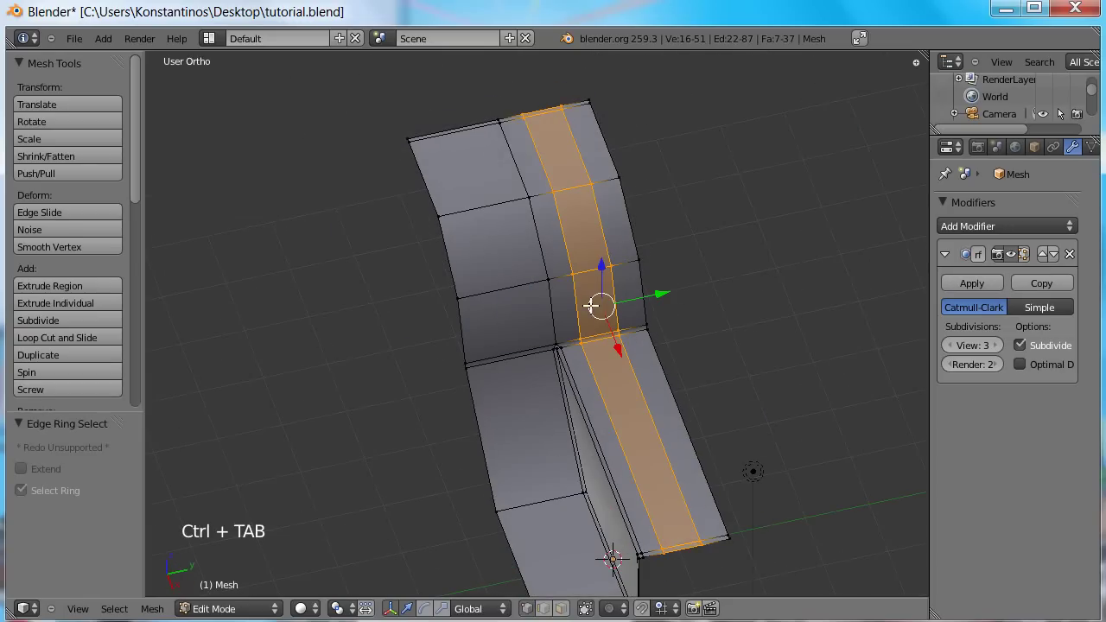
middle_drag(627, 384, 635, 383)
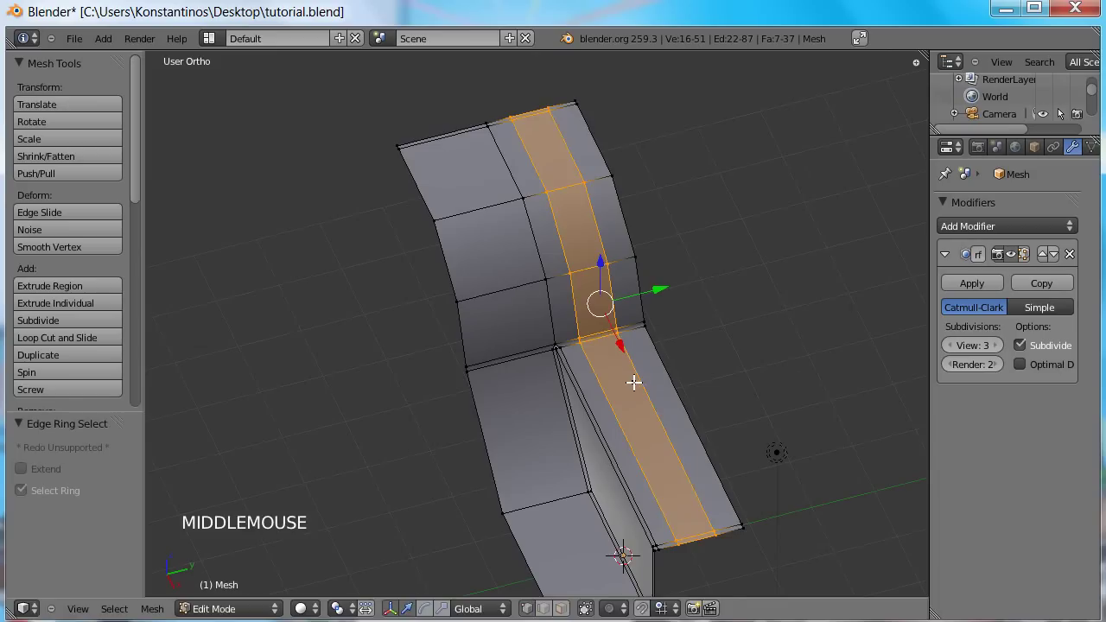
key(ctrl+r)
click(594, 332)
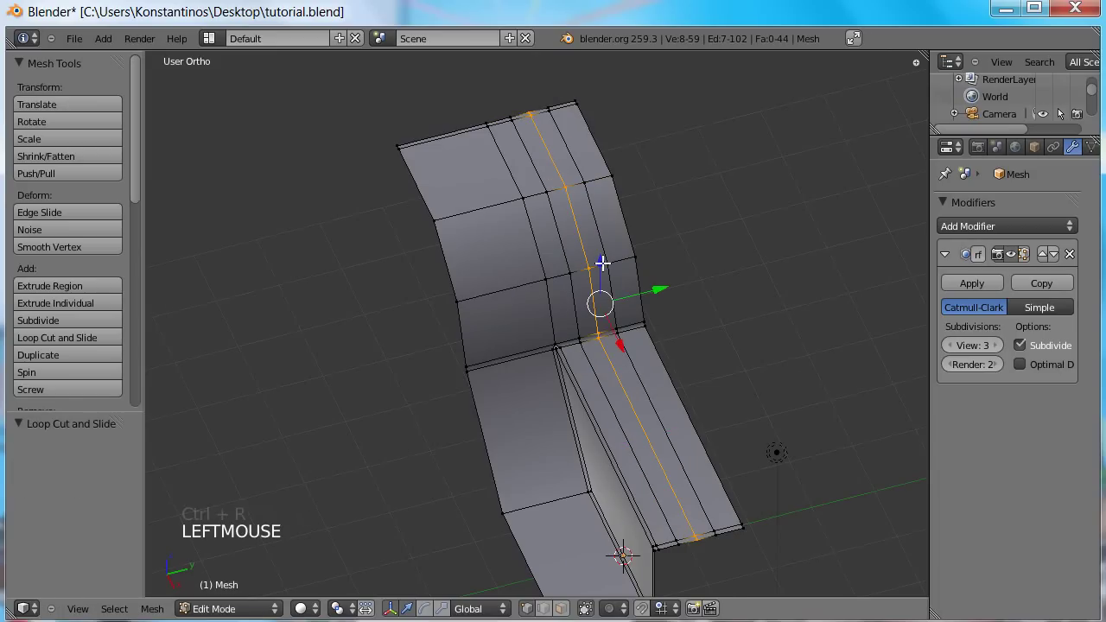
- Lower the centred loop about 0.37 along global Z to form a groove, and check the smoothed surface in Object Mode
click(604, 266)
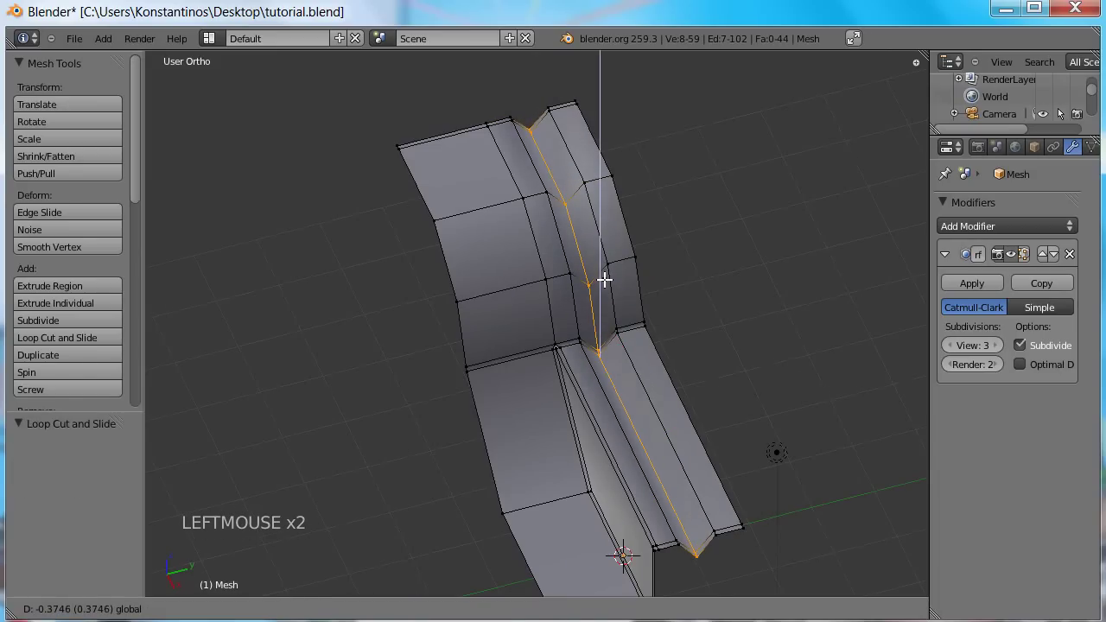
click(605, 276)
key(Tab)
middle_drag(558, 287, 583, 265)
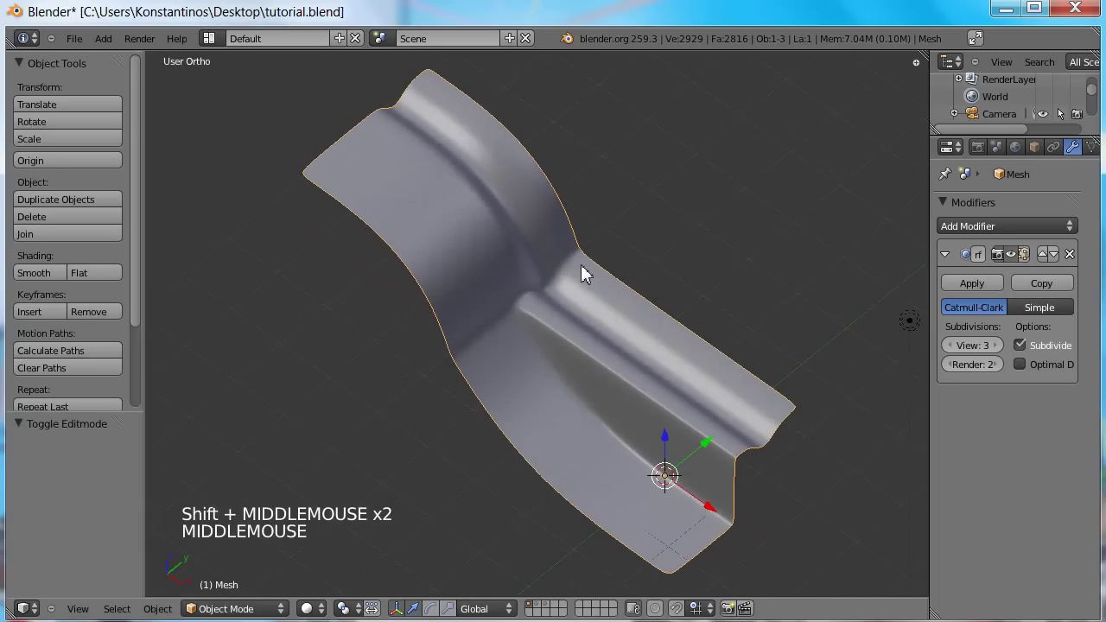
- Add a lengthwise support loop beside the groove's outer rim with an edge slide of about -0.89
key(Tab)
key(ctrl+r)
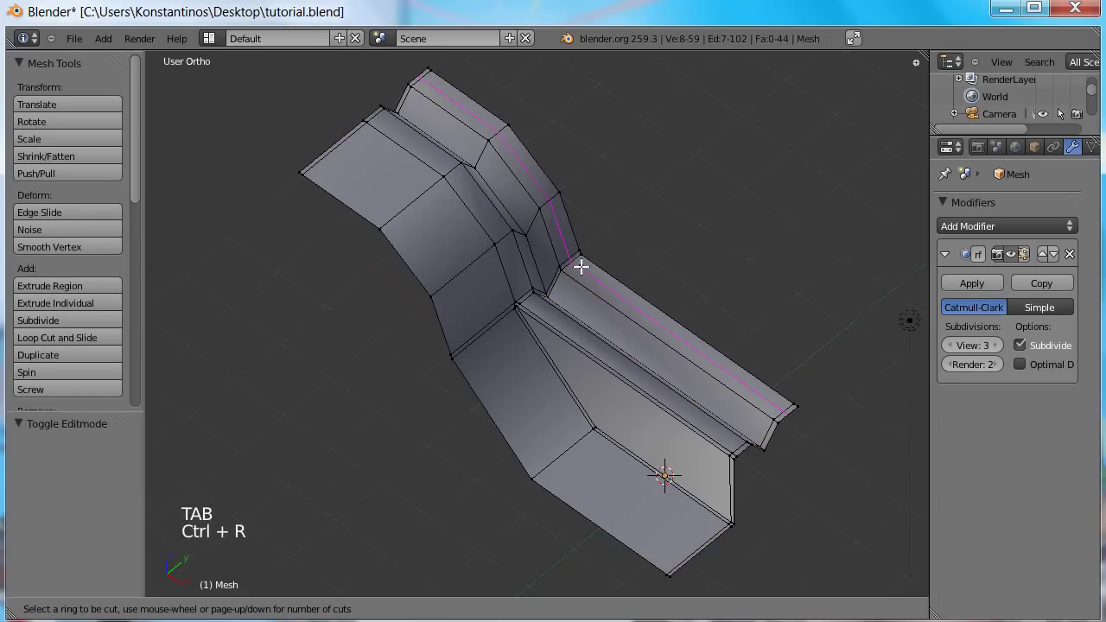
click(553, 277)
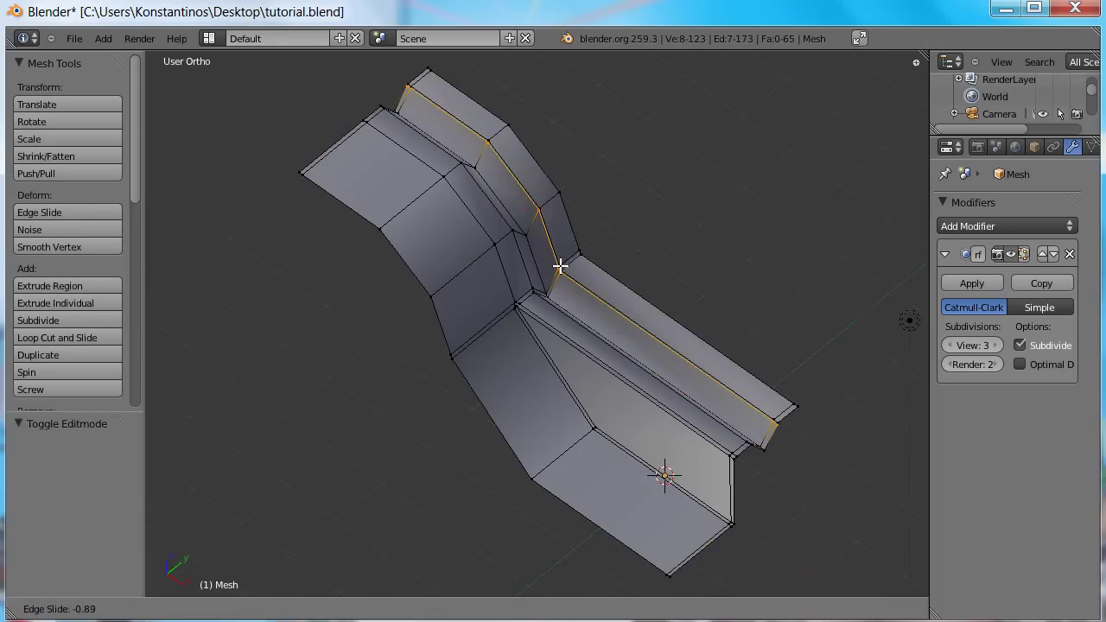
click(562, 265)
- Add a lengthwise support loop beside the groove's inner rim, slid close to the rim, and inspect the sharpened groove in Object Mode
middle_drag(650, 278, 556, 351)
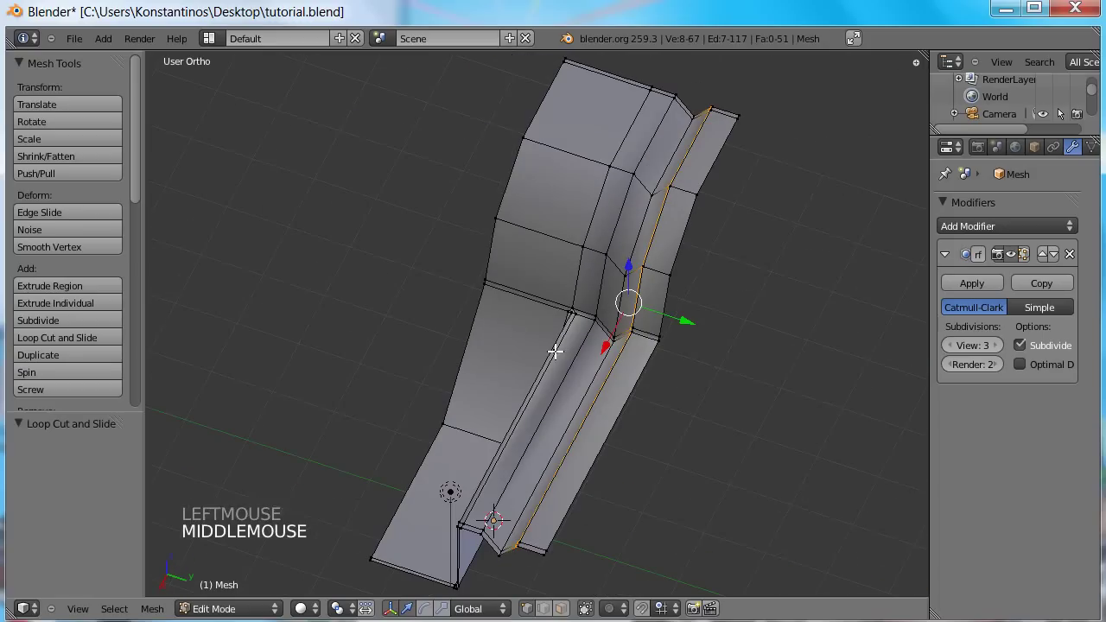
key(ctrl+r)
click(608, 319)
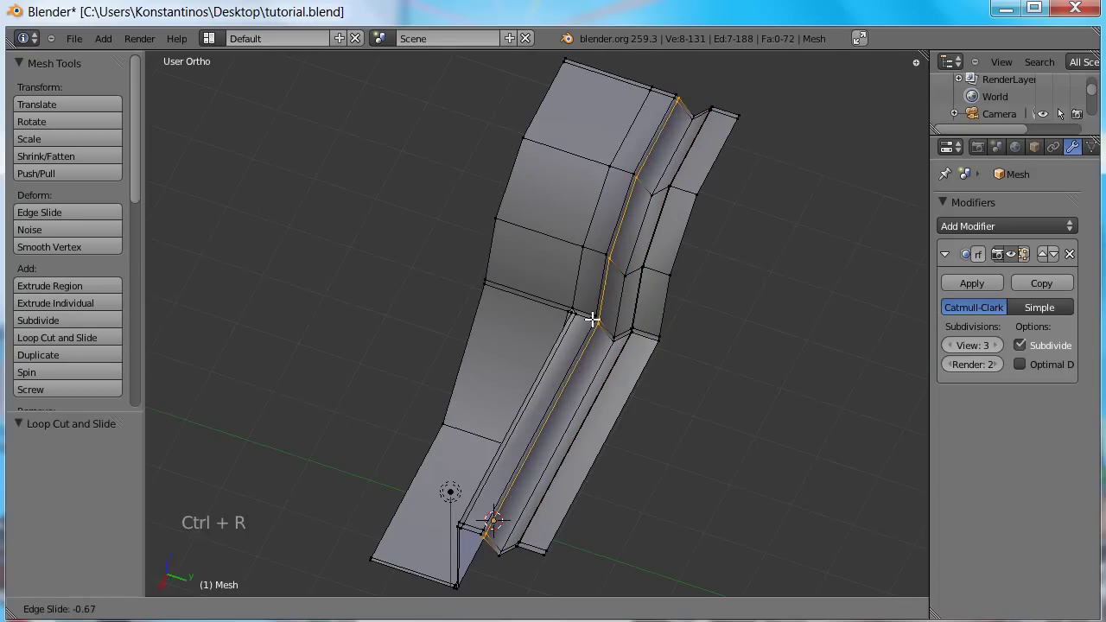
click(589, 319)
key(Tab)
middle_drag(587, 317, 679, 339)
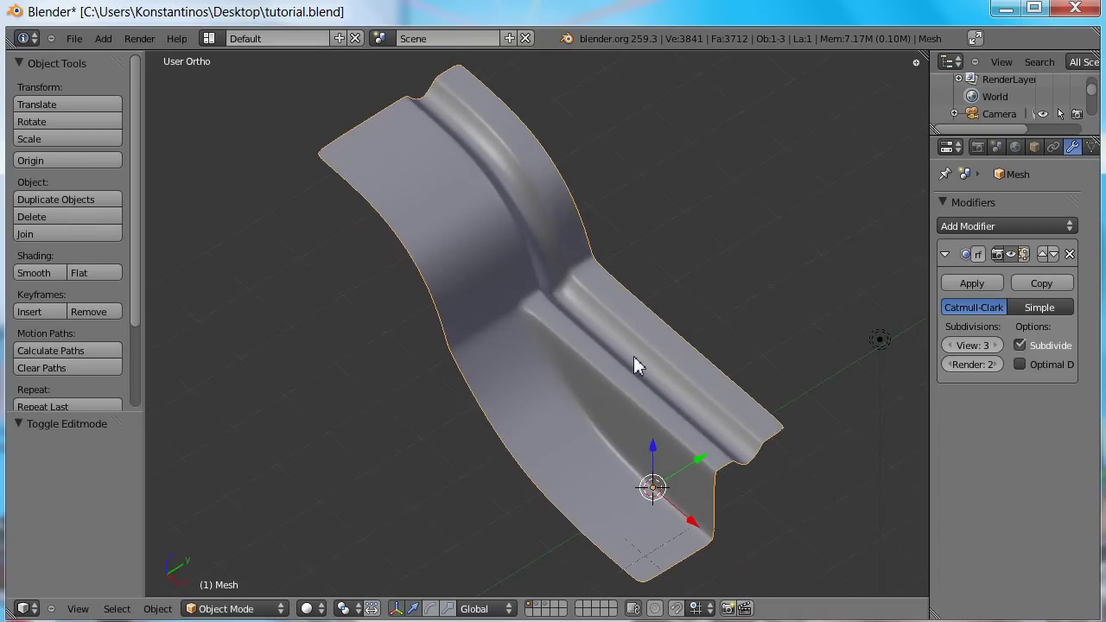
middle_drag(634, 356, 605, 356)
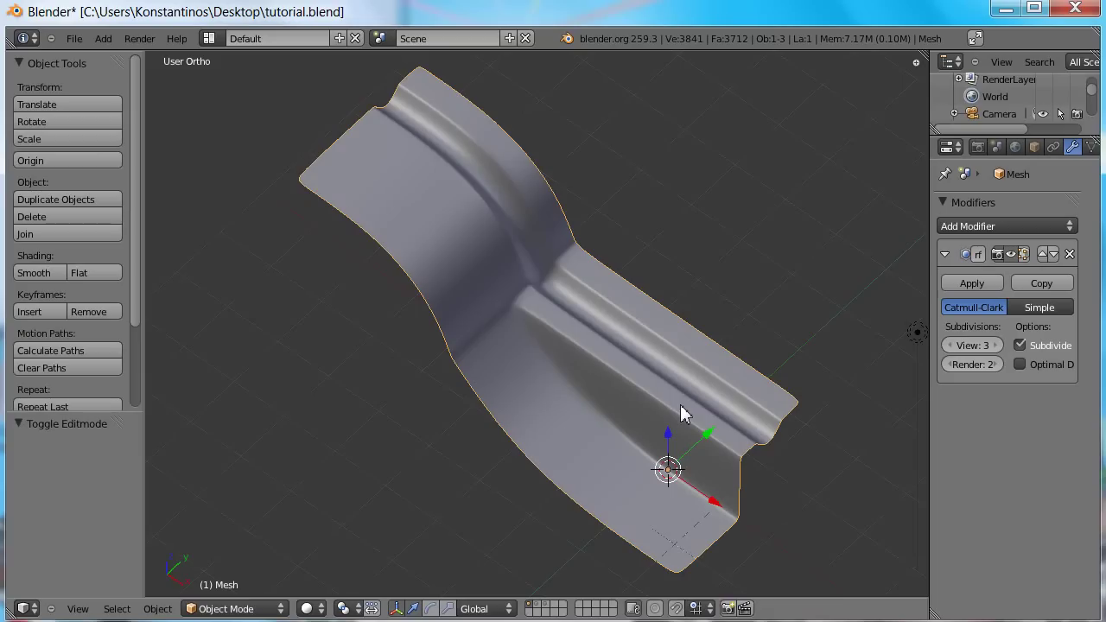
middle_drag(603, 423, 607, 408)
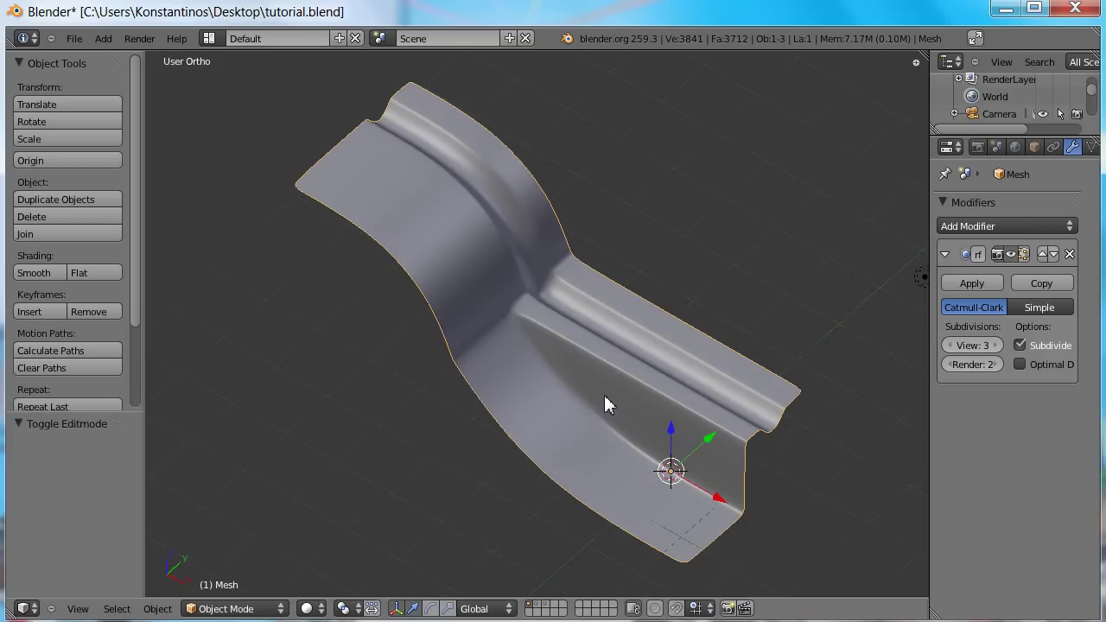
- Select the crosswise edge loop on the lower strip and move it slightly along negative X toward the curved end
key(Tab)
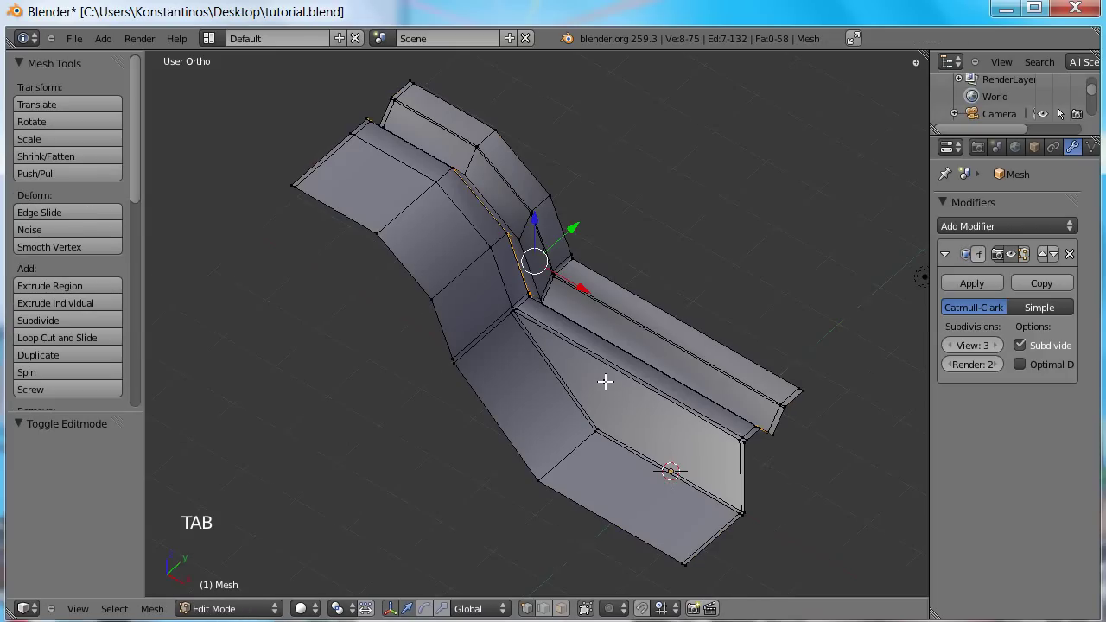
alt+shift+right_click(580, 445)
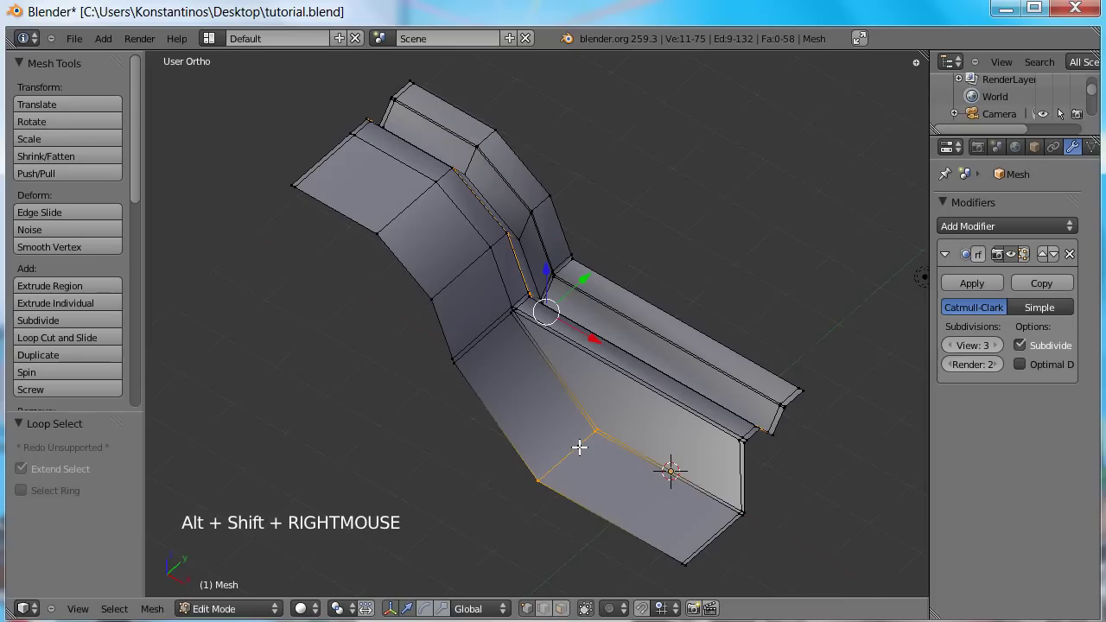
key(a)
alt+shift+right_click(579, 443)
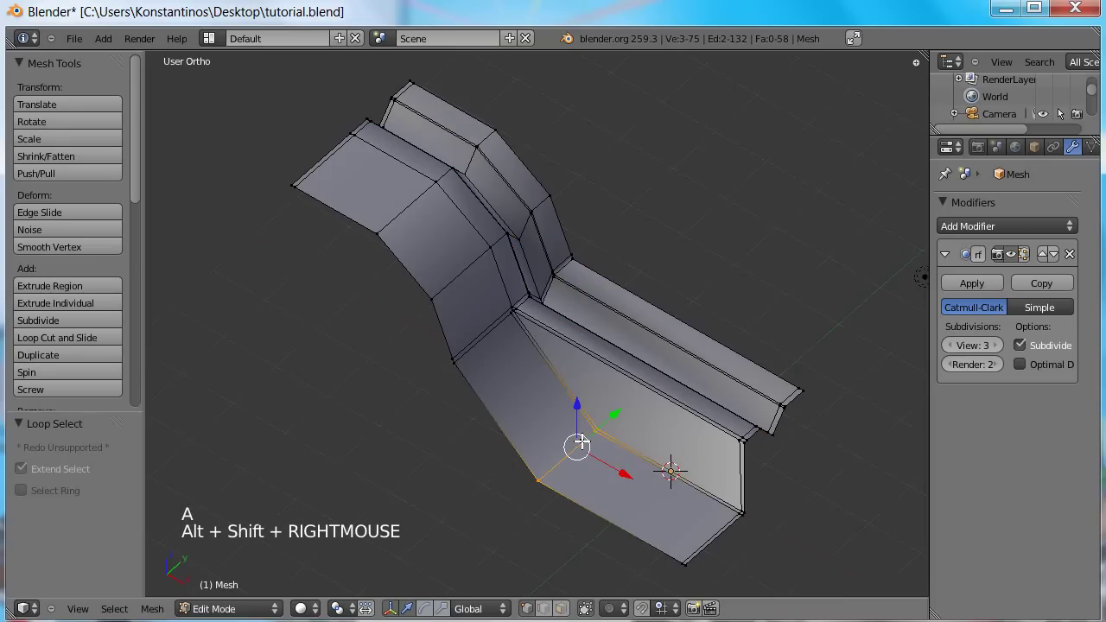
drag(620, 472, 601, 474)
key(Tab)
key(Tab)
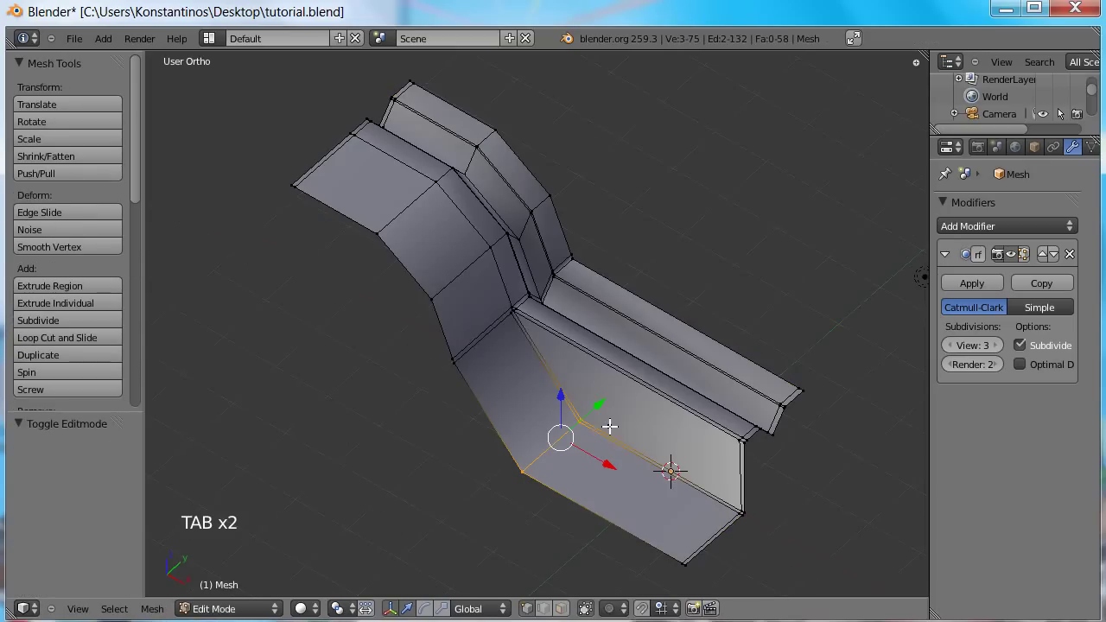
- Select the support loop at the groove's outer rim and delete it with the Edge Loop option
middle_drag(653, 375, 629, 409)
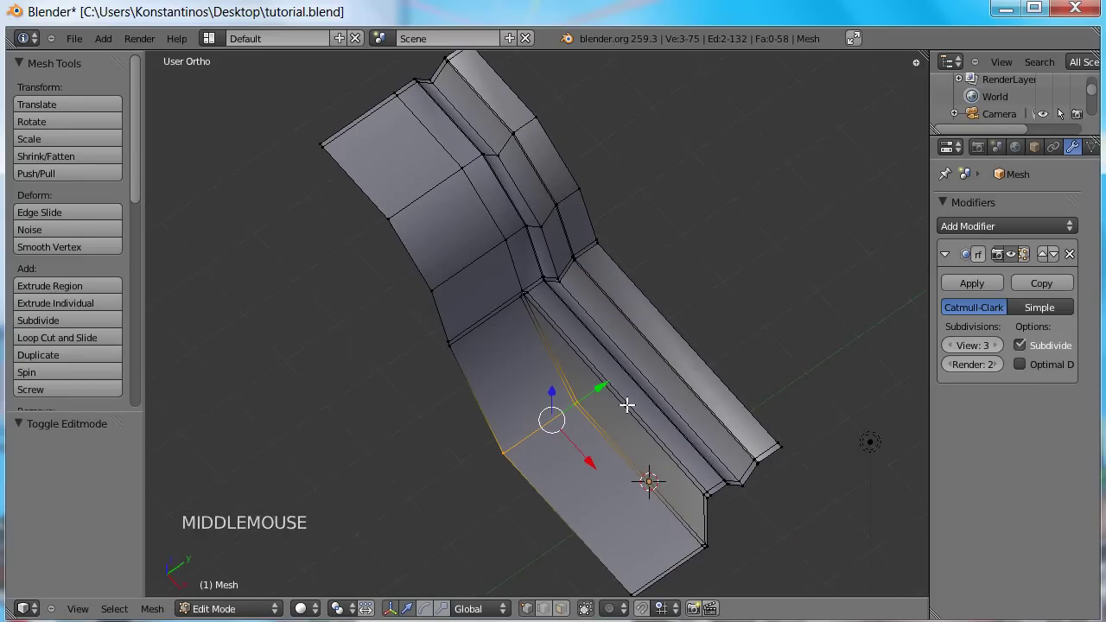
key(a)
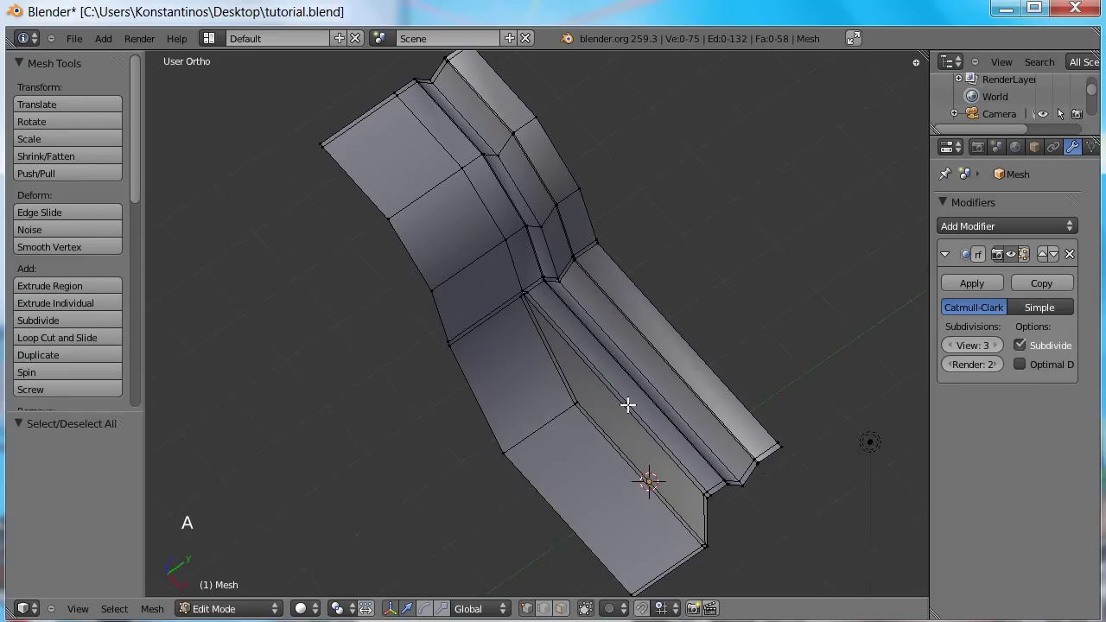
alt+shift+right_click(659, 361)
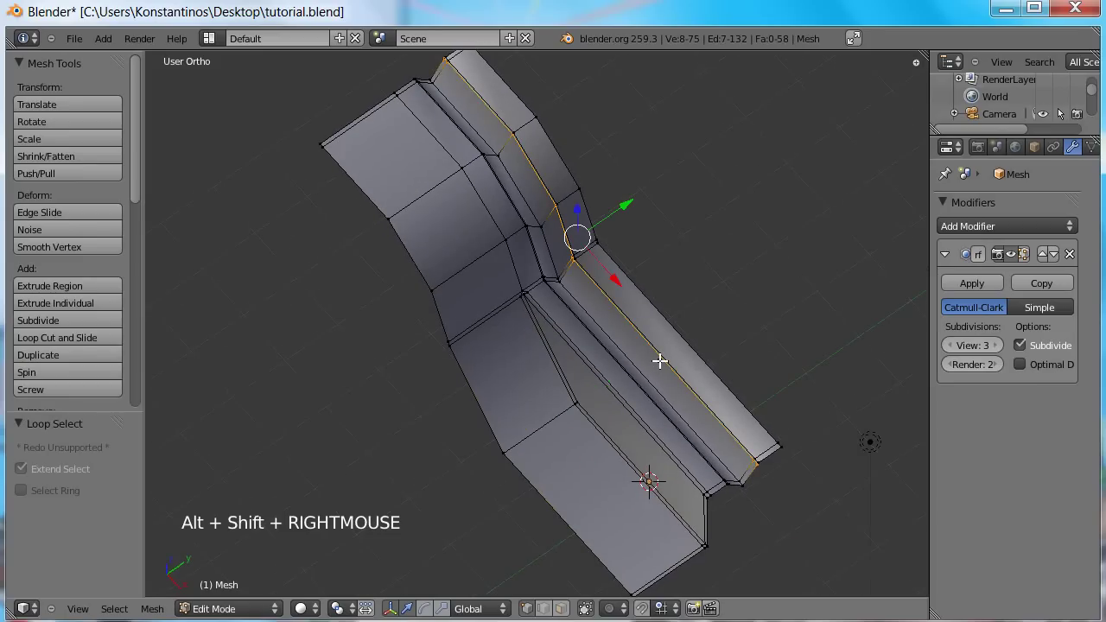
scroll(673, 361, up, 2)
middle_drag(671, 360, 698, 354)
scroll(698, 353, down, 2)
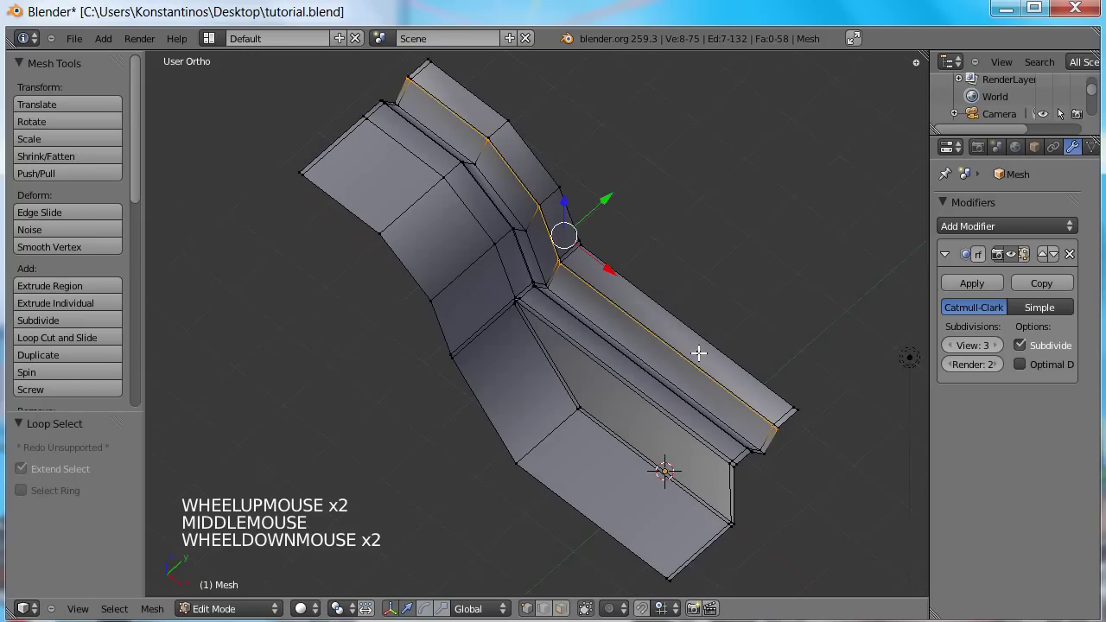
key(x)
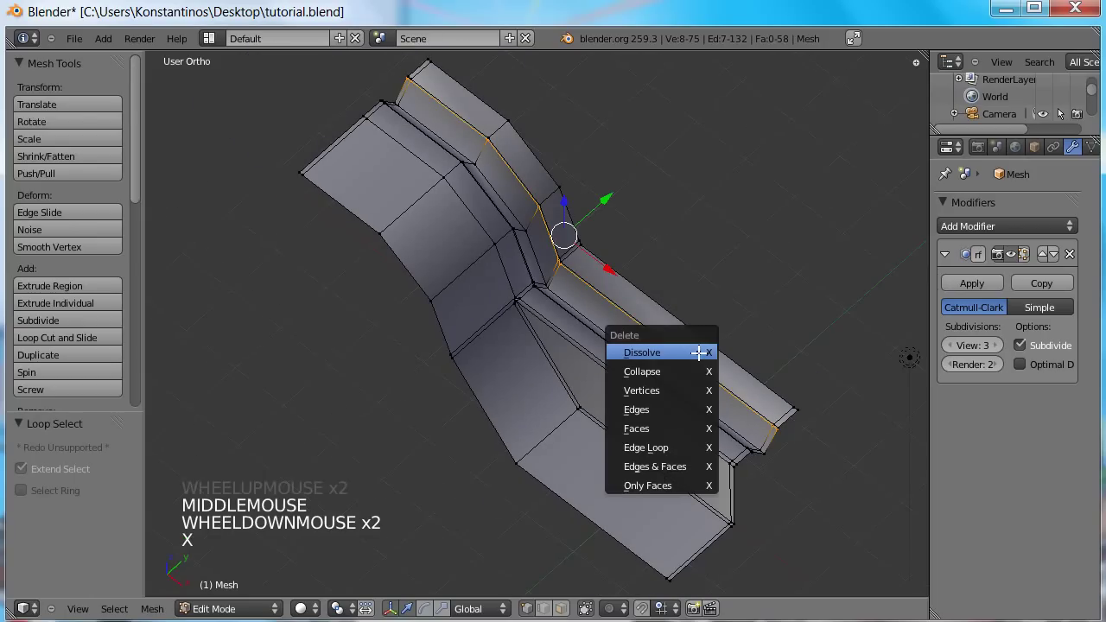
click(694, 448)
- Delete the support loop at the groove's inner rim as an edge loop and inspect the softer groove in Object Mode
middle_drag(741, 411, 547, 416)
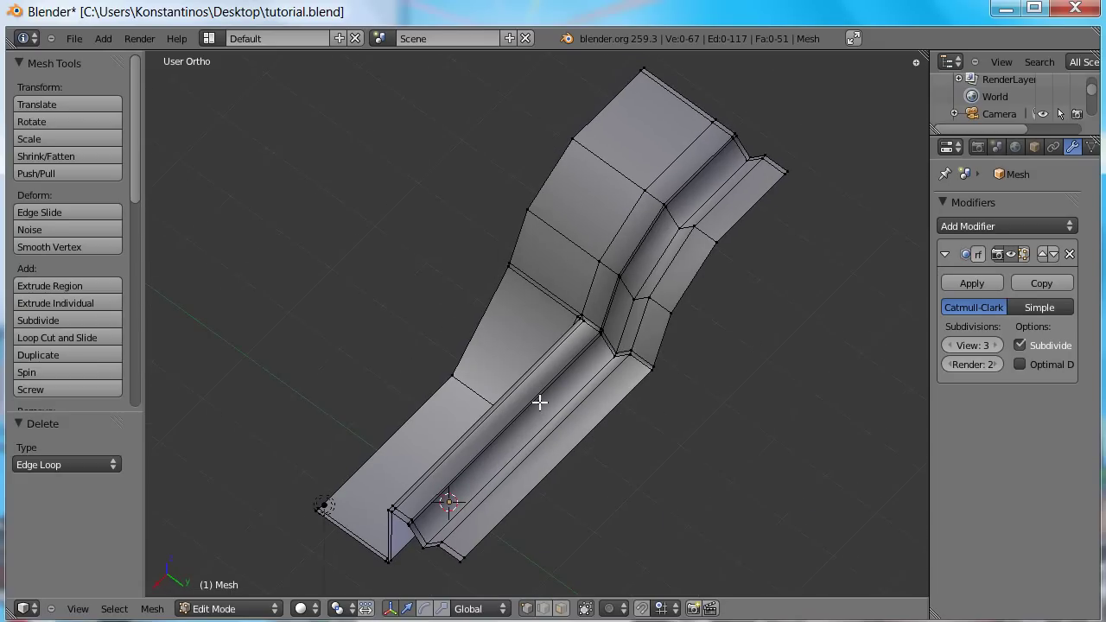
alt+shift+right_click(539, 402)
key(x)
click(537, 400)
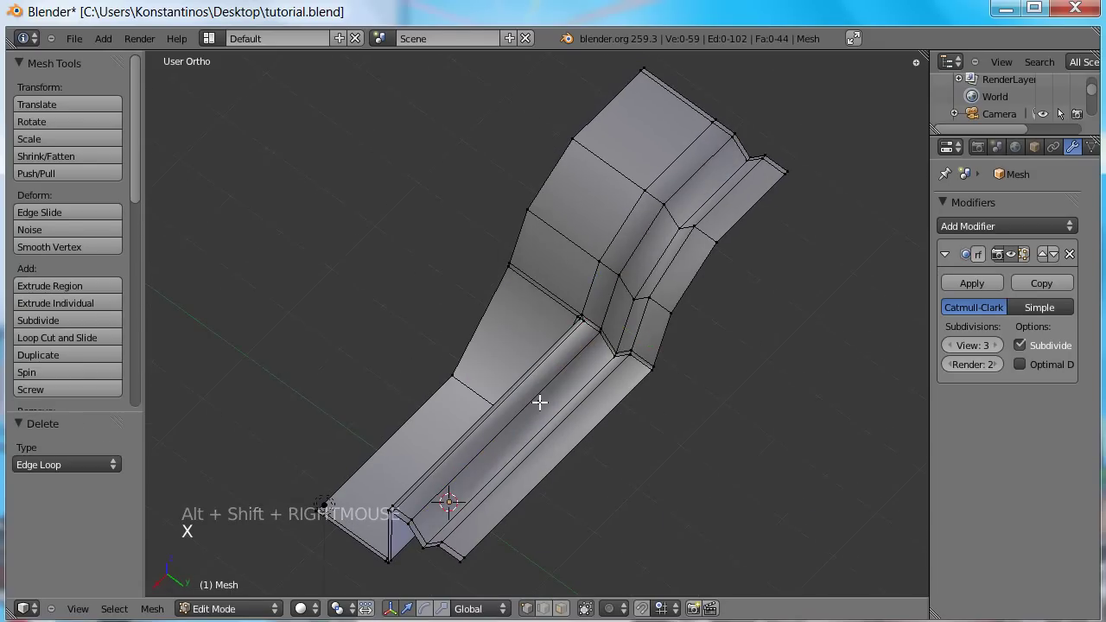
key(Tab)
middle_drag(532, 401, 657, 400)
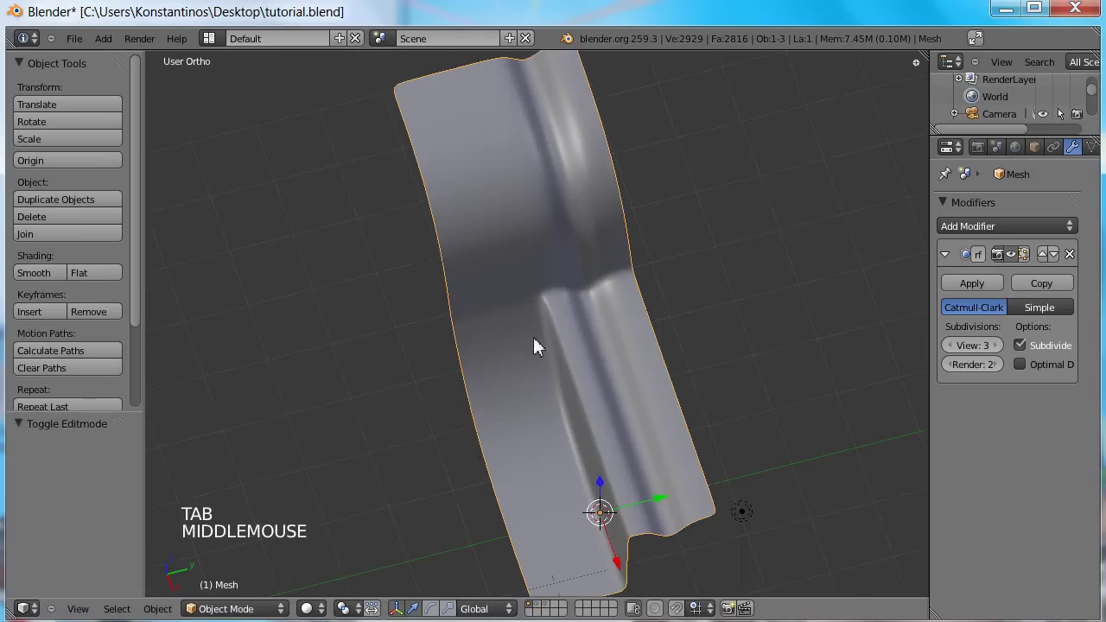
middle_drag(575, 346, 626, 362)
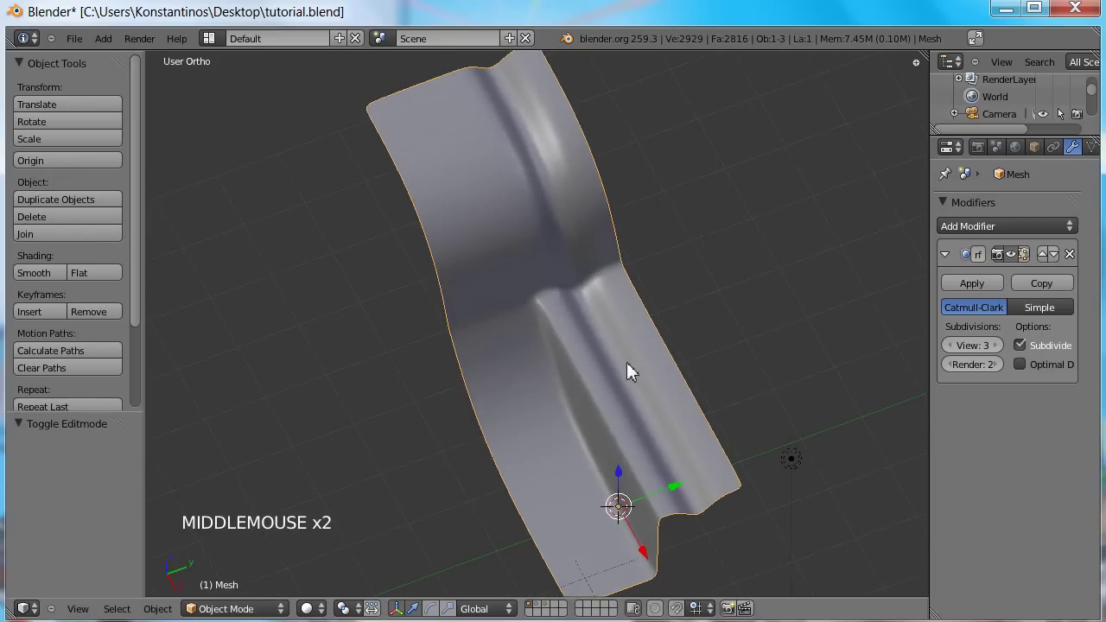
- In Edit Mode, clear the trial loop selection and select the face strip along the groove's inner wall as an edge ring
key(Tab)
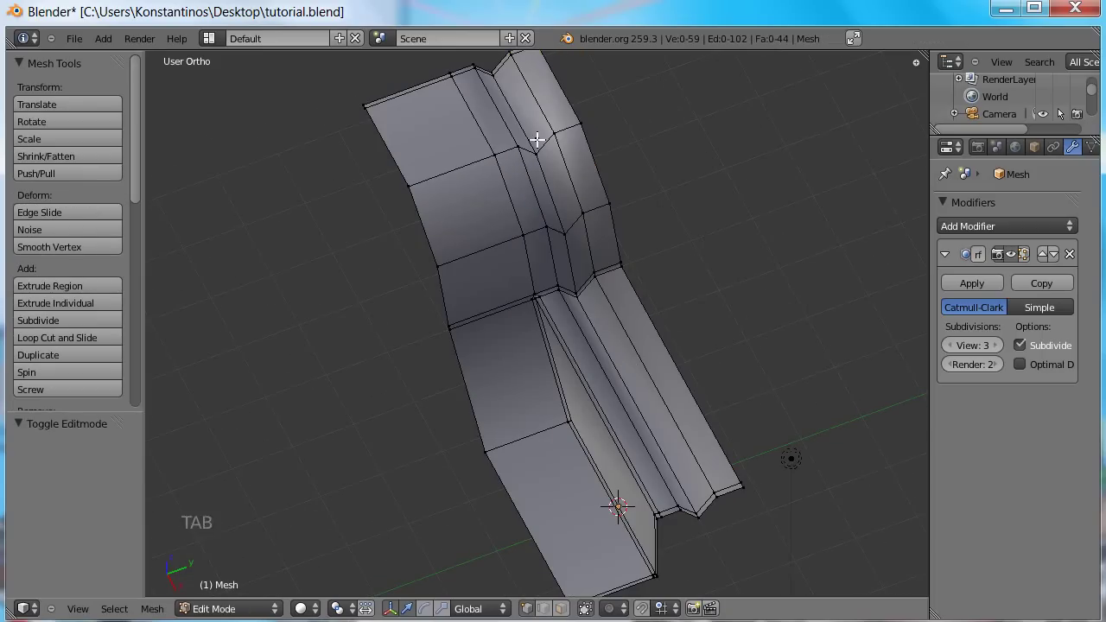
alt+shift+right_click(591, 288)
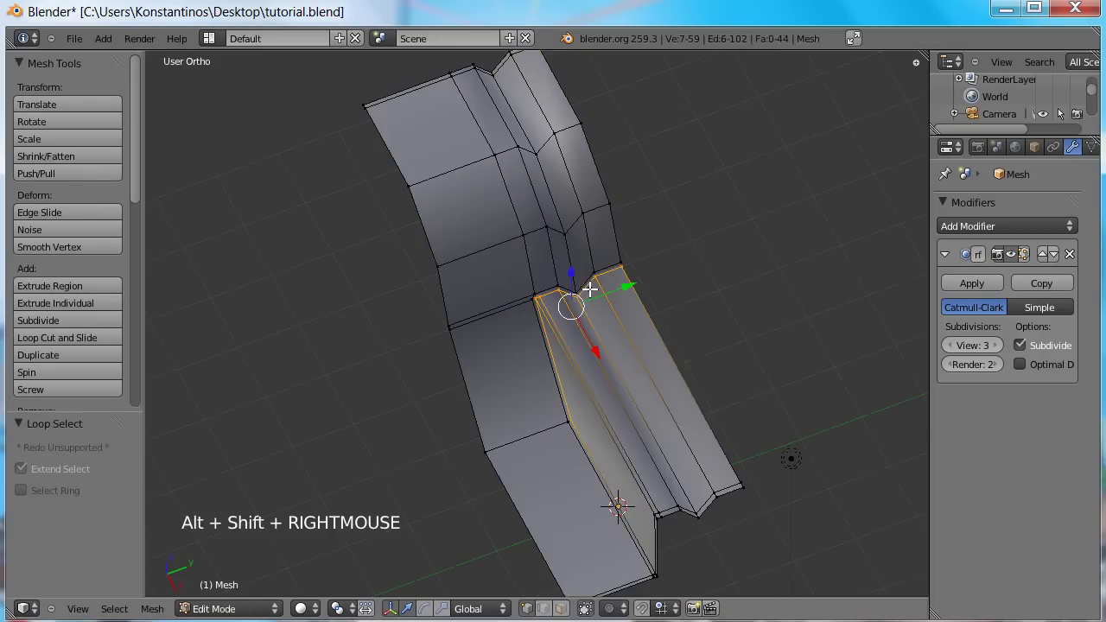
alt+shift+right_click(592, 266)
key(ctrl+Tab)
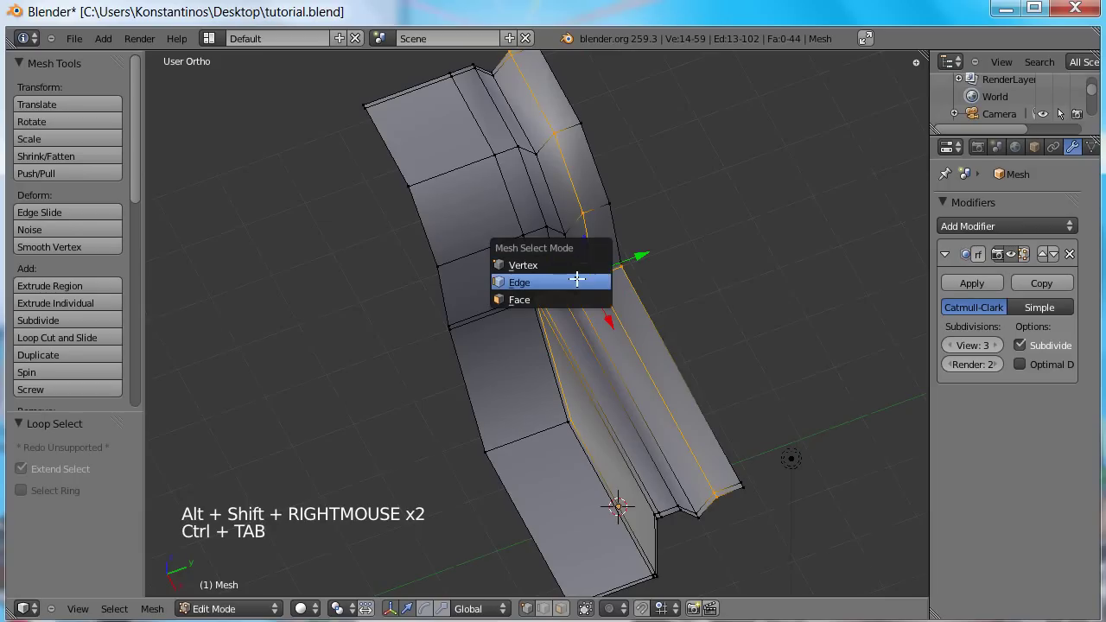
click(576, 265)
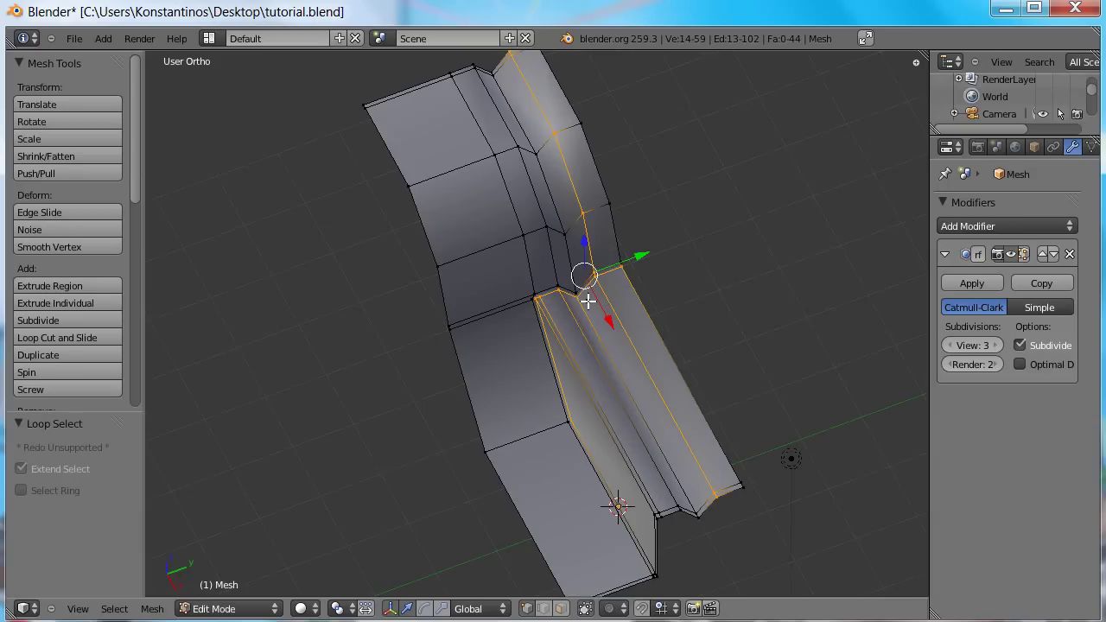
key(a)
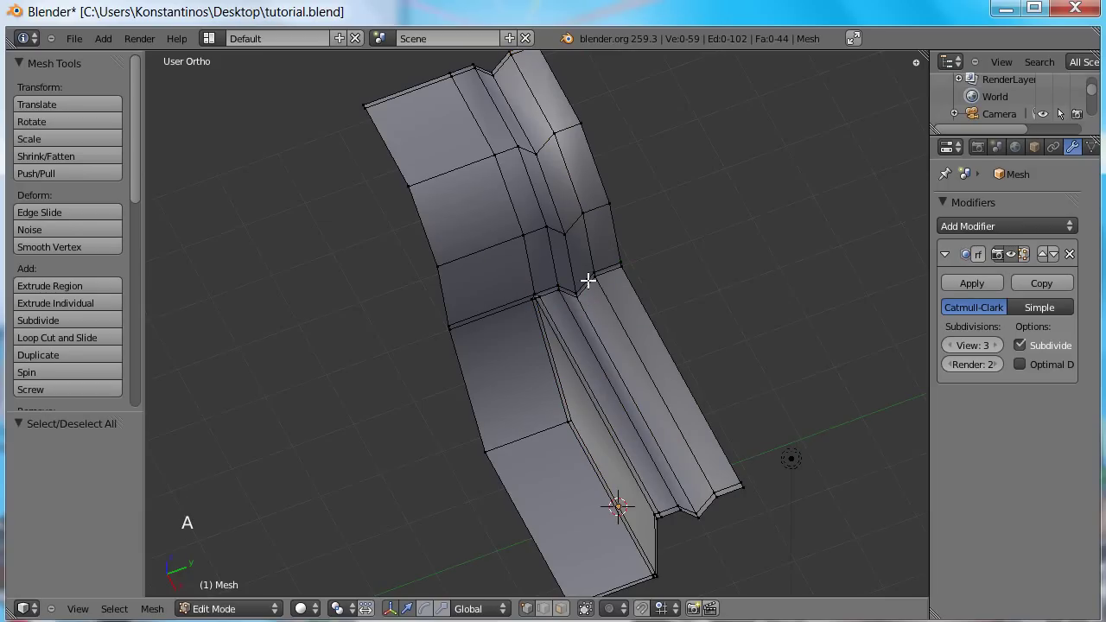
ctrl+alt+right_click(587, 280)
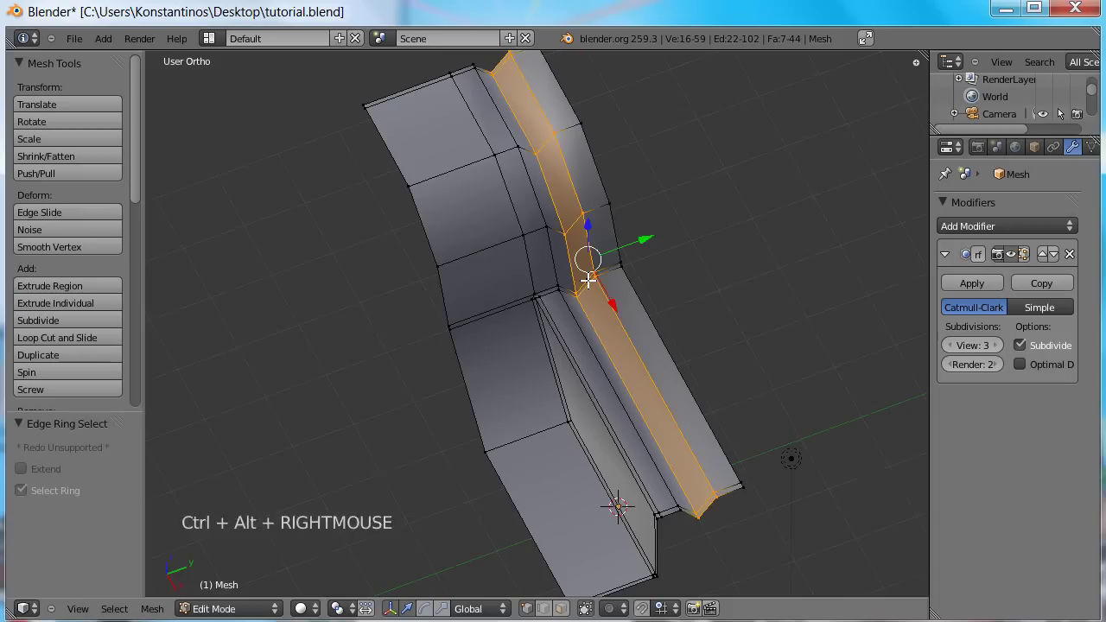
ctrl+alt+right_click(566, 288)
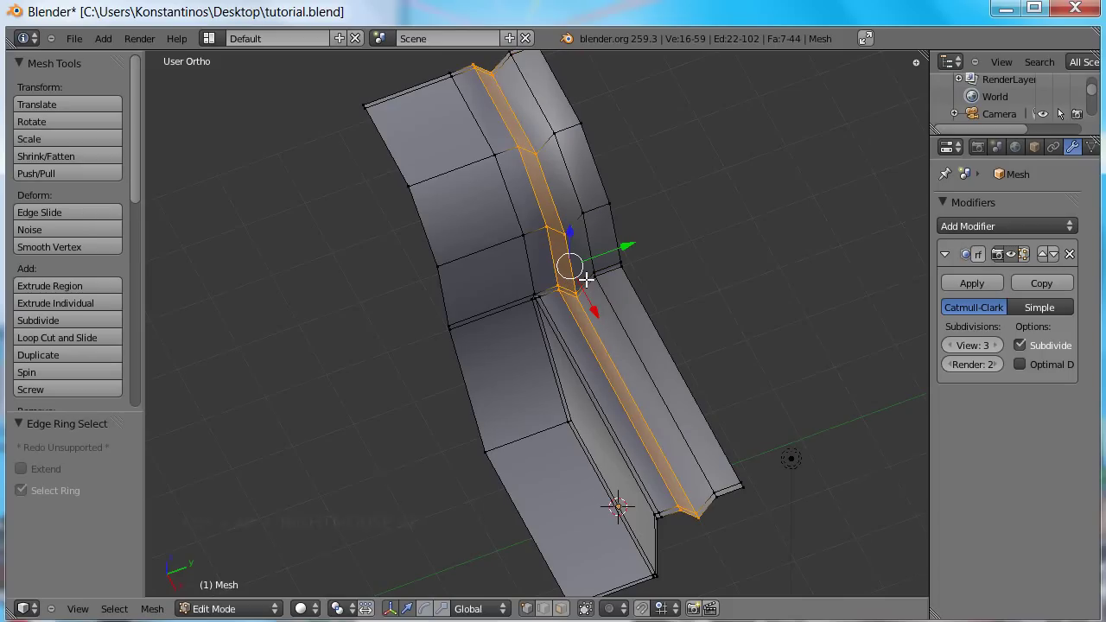
- Knife-cut diagonally from the groove's inner rim to the step edge, continuing straight down the wall and across the lower strip
middle_drag(586, 278, 709, 377)
scroll(717, 383, up, 2)
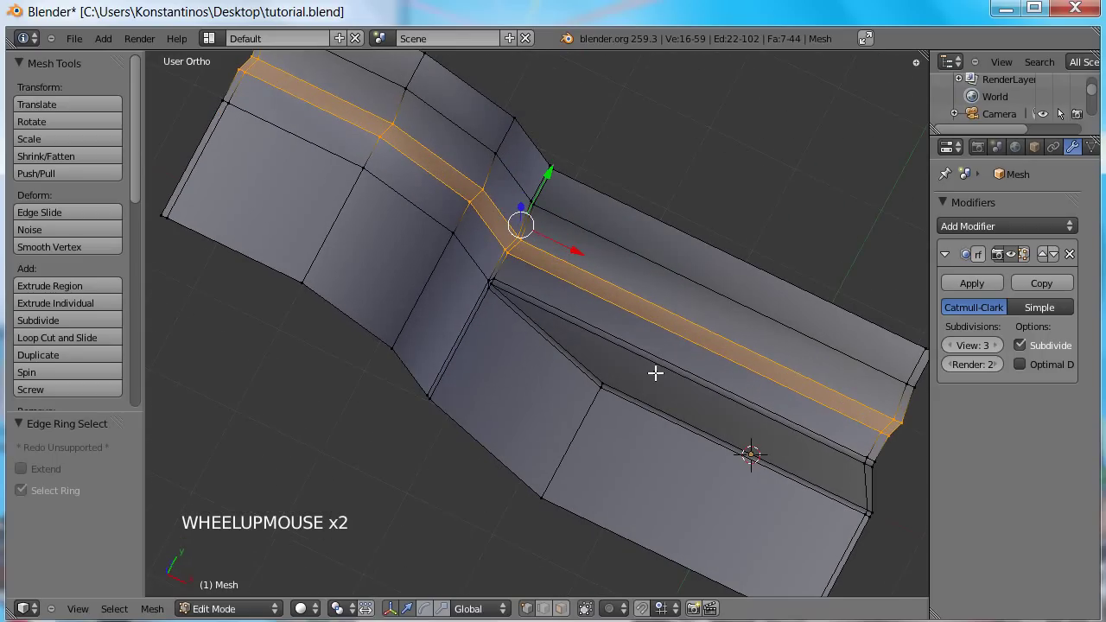
key(KP_7)
middle_drag(677, 390, 680, 338)
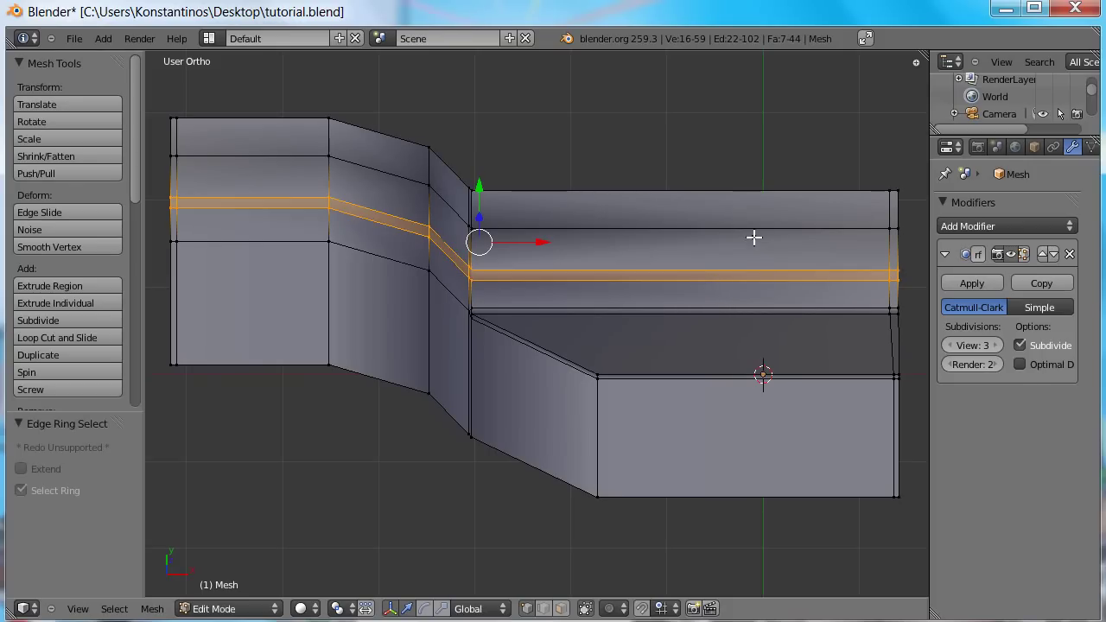
key(k)
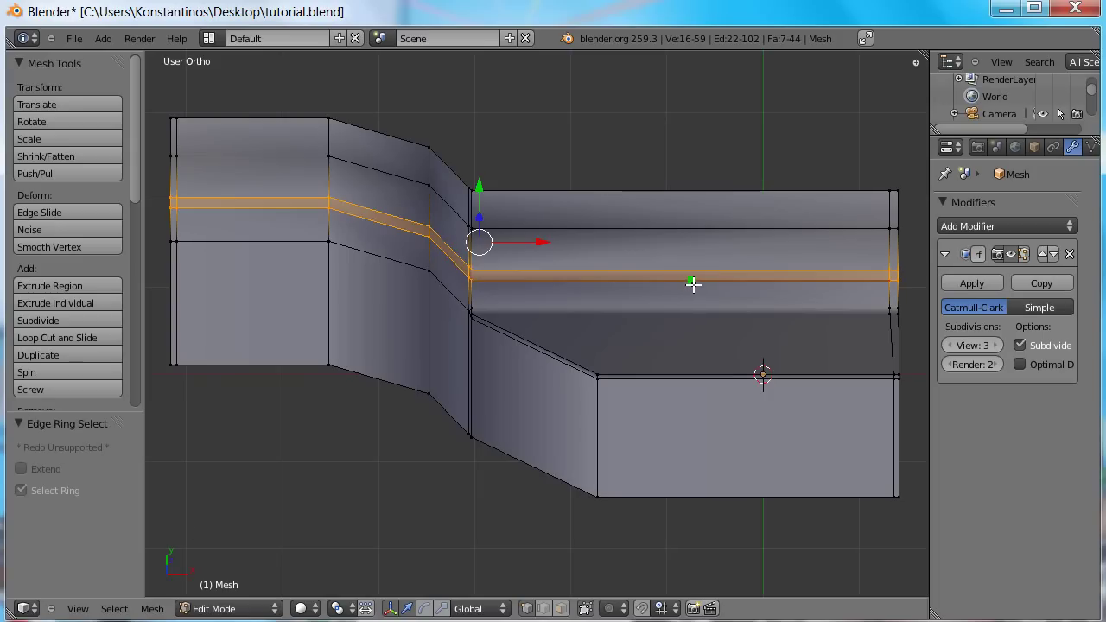
click(701, 282)
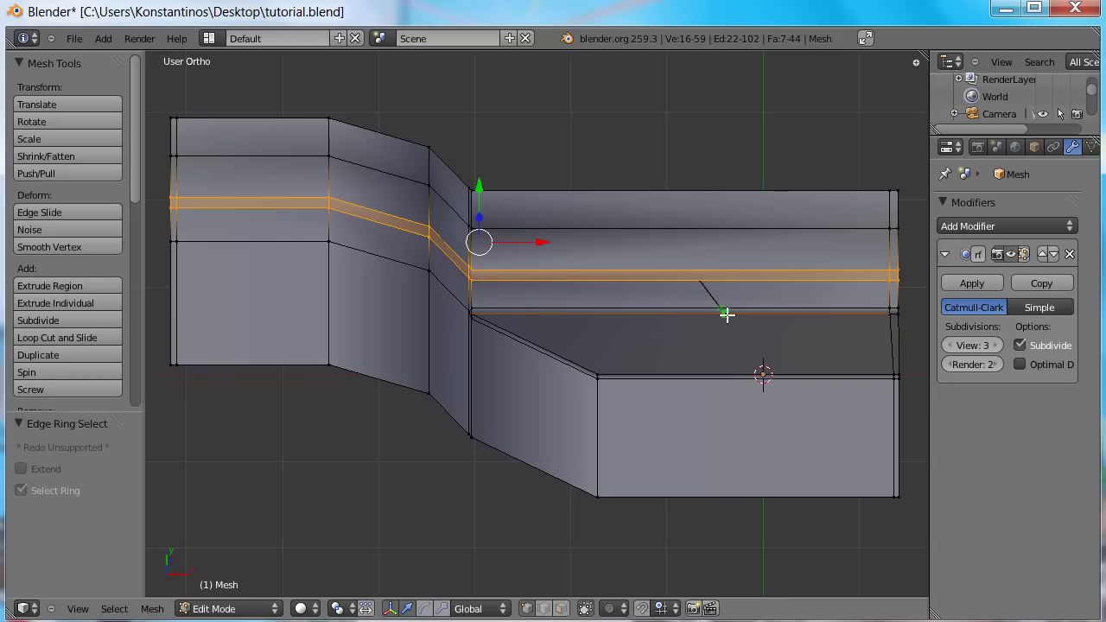
click(726, 314)
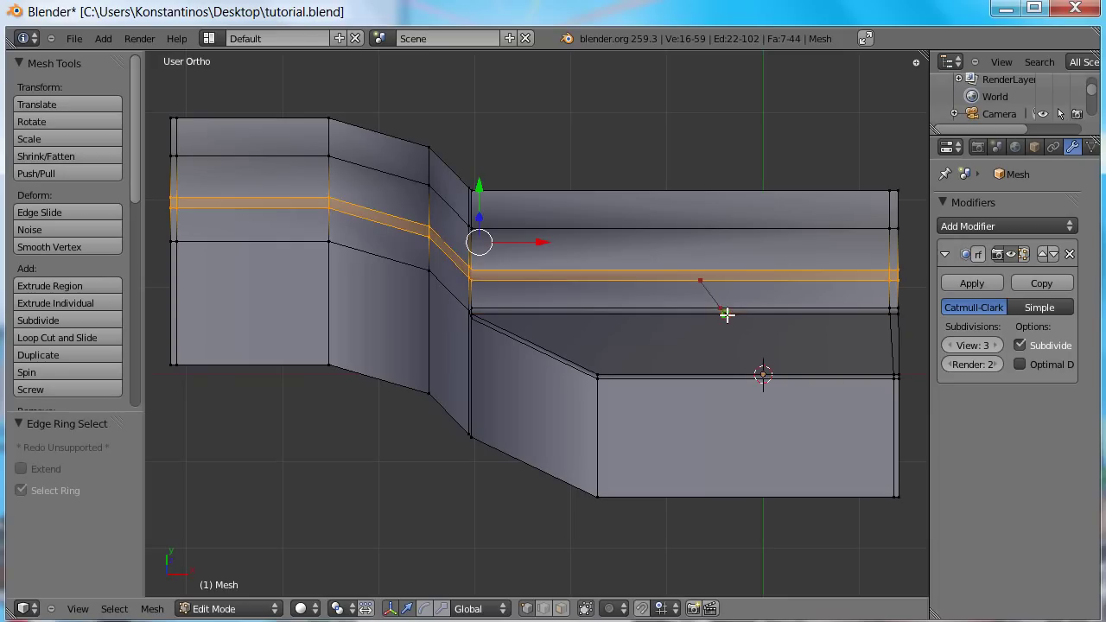
right_click(731, 481)
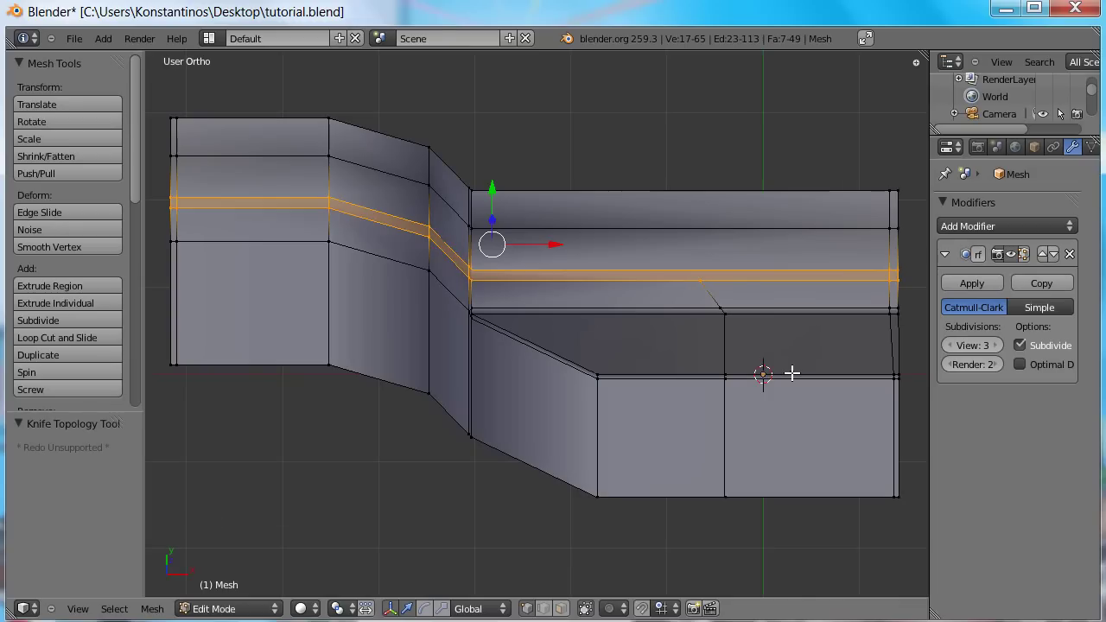
- Knife-cut from the groove's outer rim diagonally to the step edge and down to the lower strip's outer edge, nearer the strip's end
key(k)
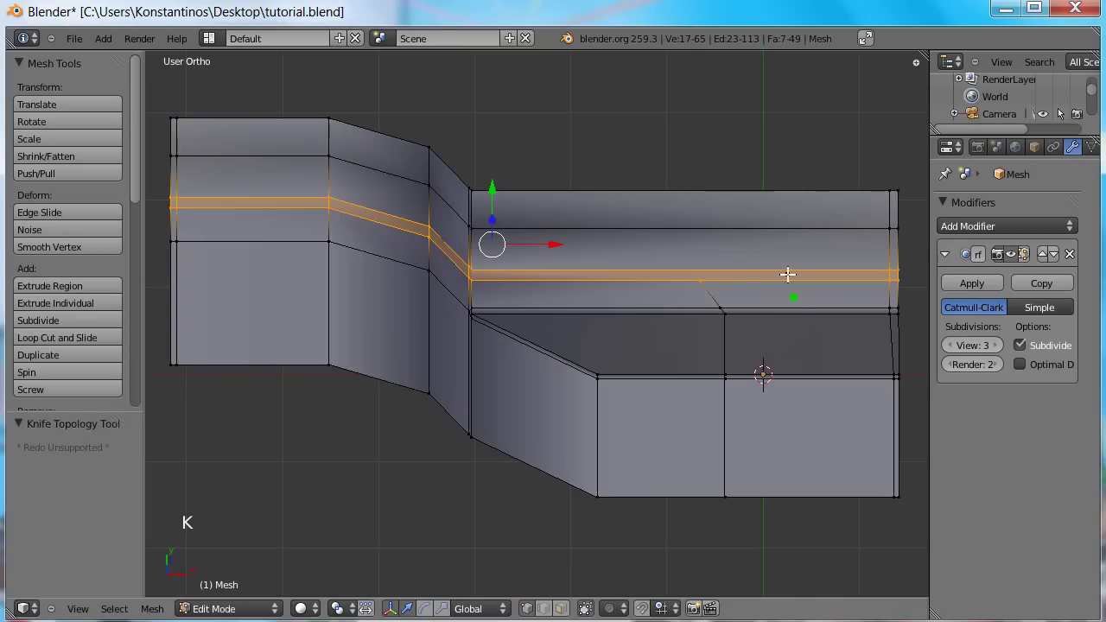
click(775, 229)
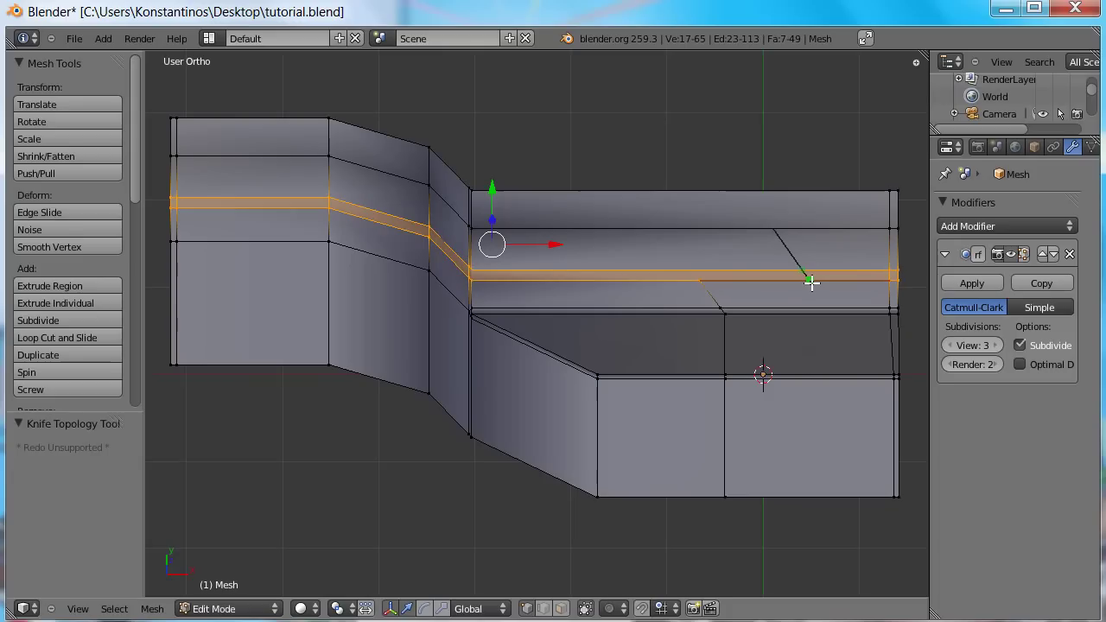
click(809, 284)
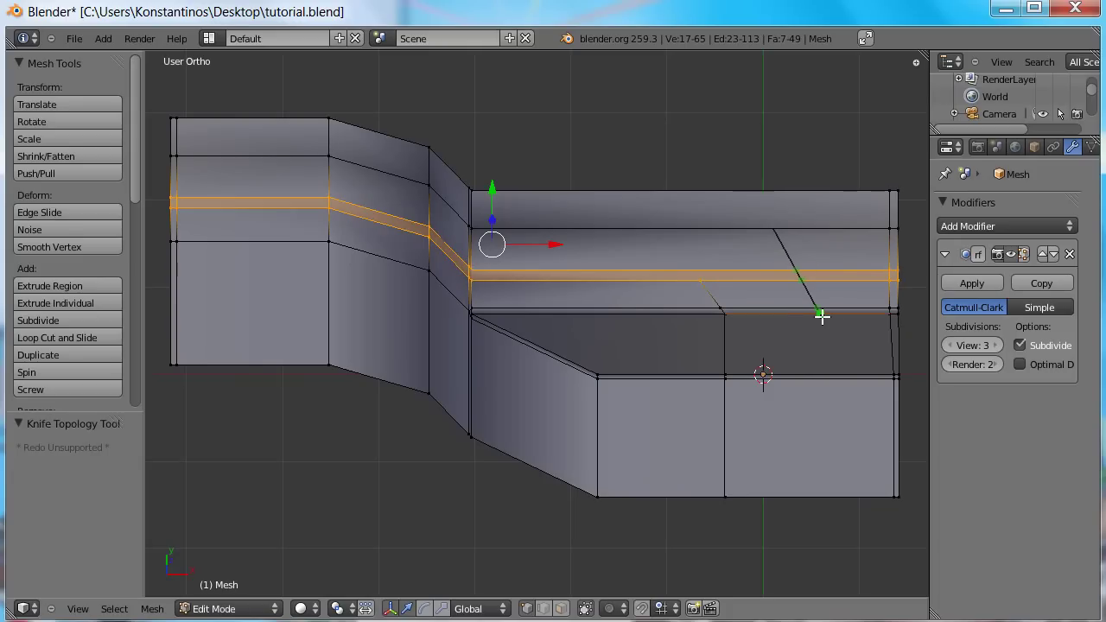
click(821, 315)
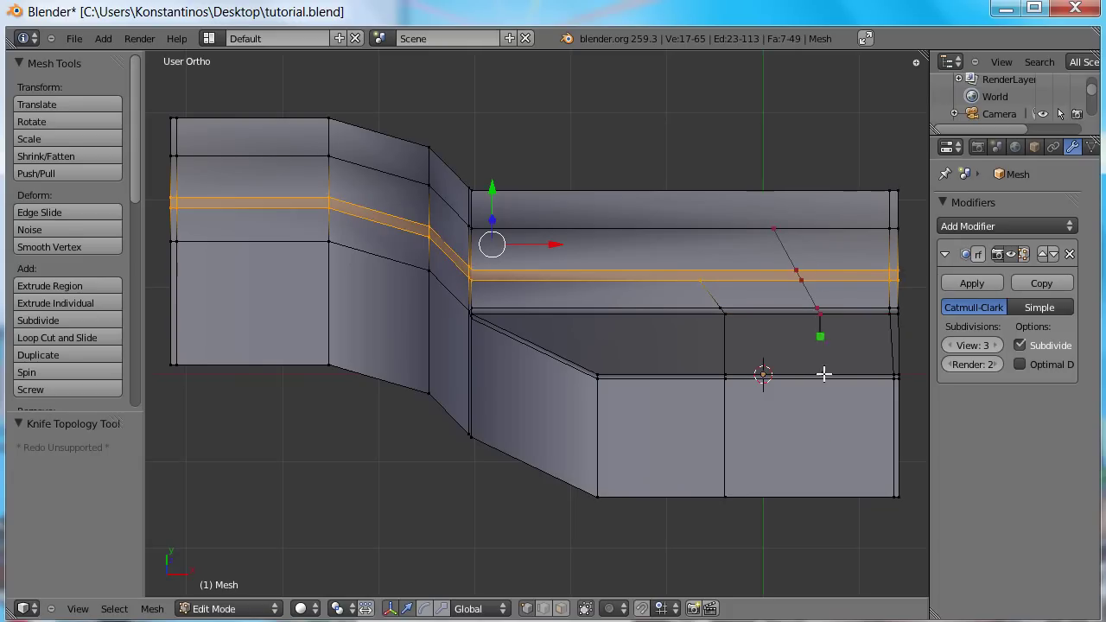
click(826, 493)
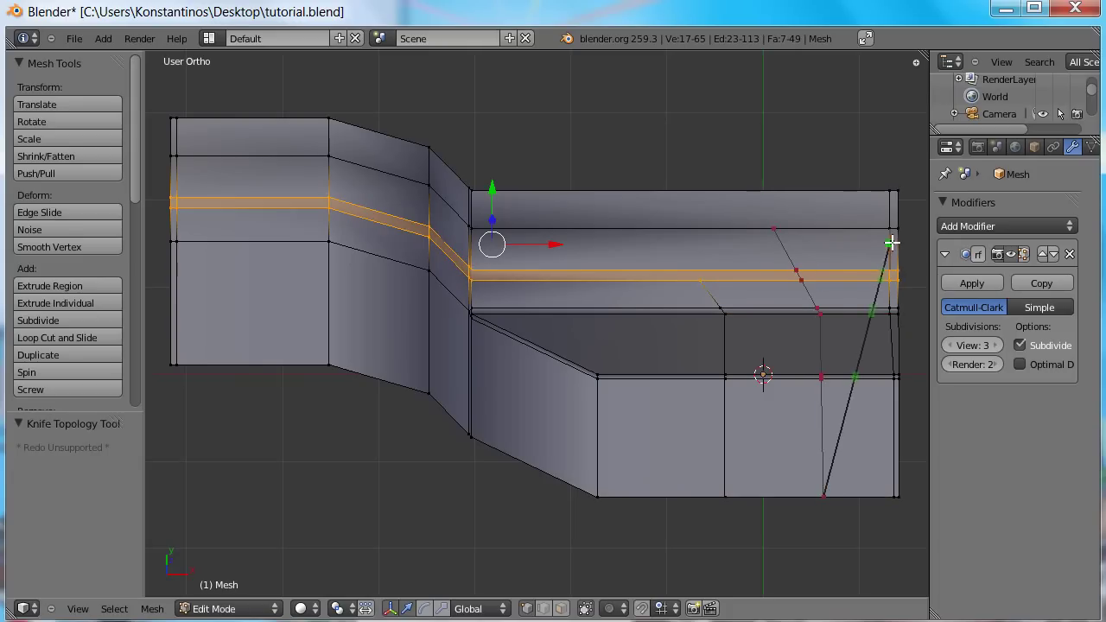
right_click(806, 370)
- Add a Grease Pencil layer and set its strokes to draw on the Surface
middle_drag(787, 365, 783, 355)
key(n)
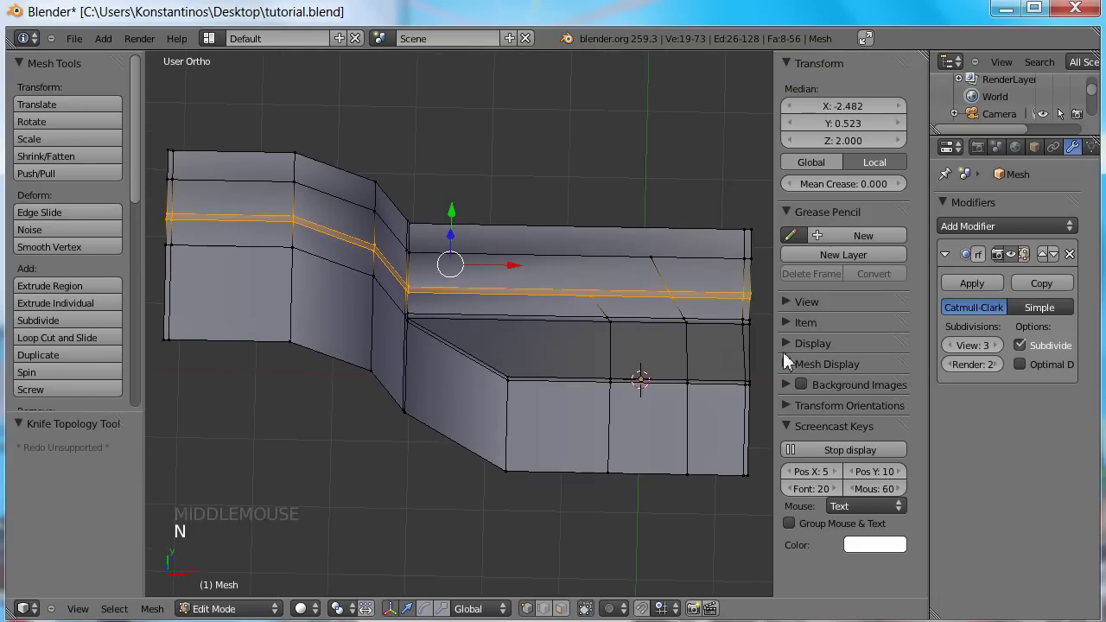
click(847, 255)
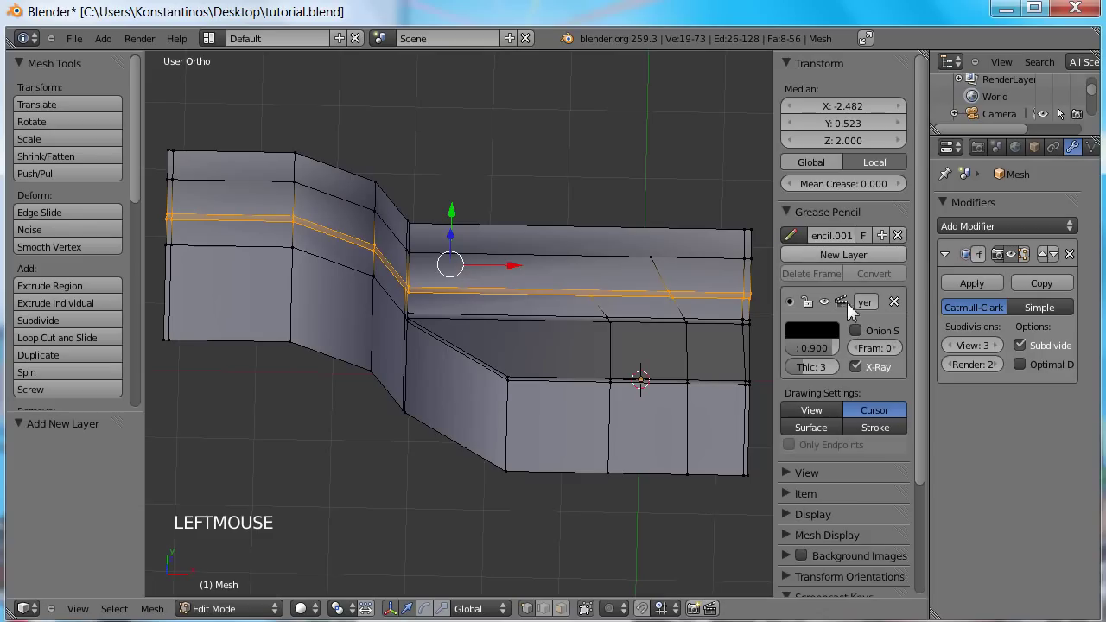
click(811, 428)
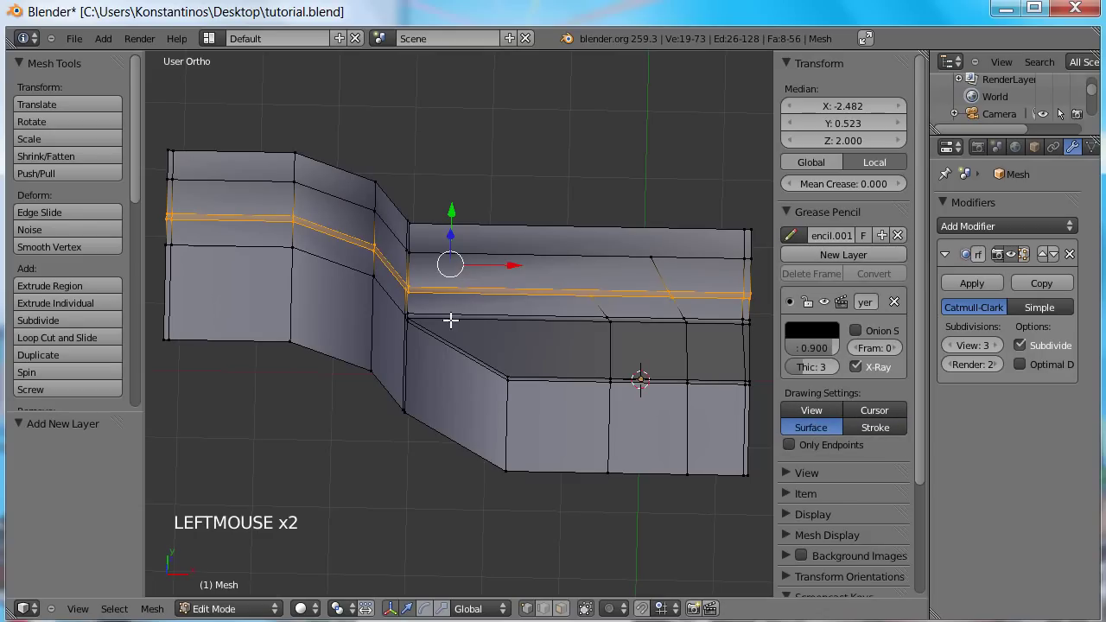
middle_drag(383, 300, 376, 336)
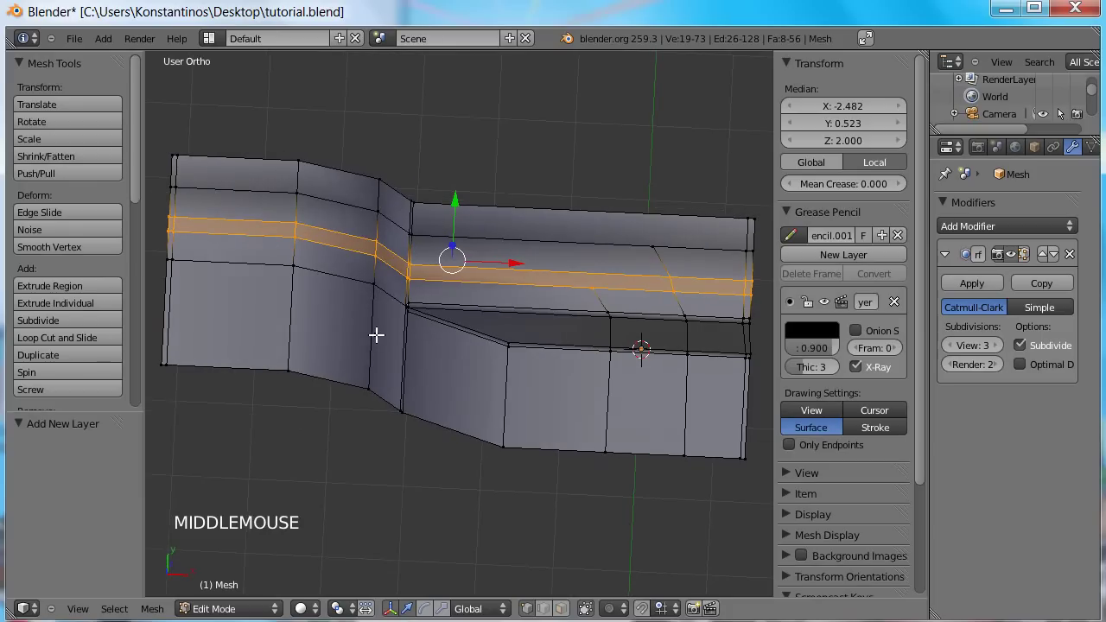
- Sketch a freehand stroke along the groove that bends down across the lower strip, and delete the Grease Pencil layer
key(d)
mouse_move(170, 202)
mouse_down()
mouse_move(311, 209)
mouse_move(450, 246)
mouse_move(619, 265)
mouse_move(647, 311)
mouse_move(642, 448)
mouse_up()
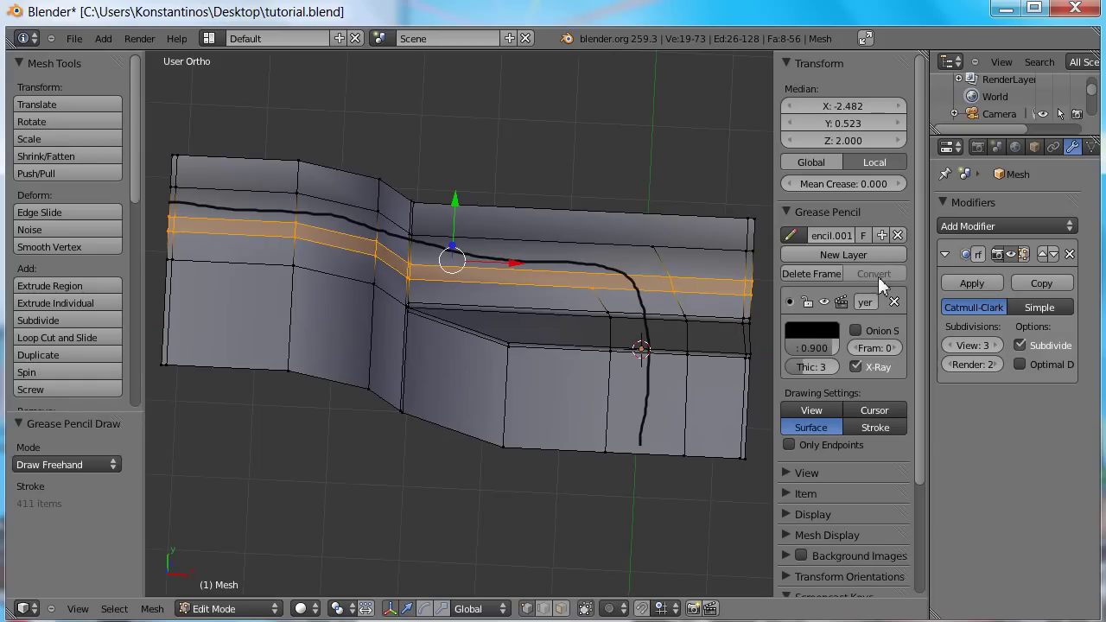
click(893, 302)
- Knife-cut from the groove's bottom edge over the step and across the lower strip, between the two existing cuts
middle_drag(611, 386, 612, 325)
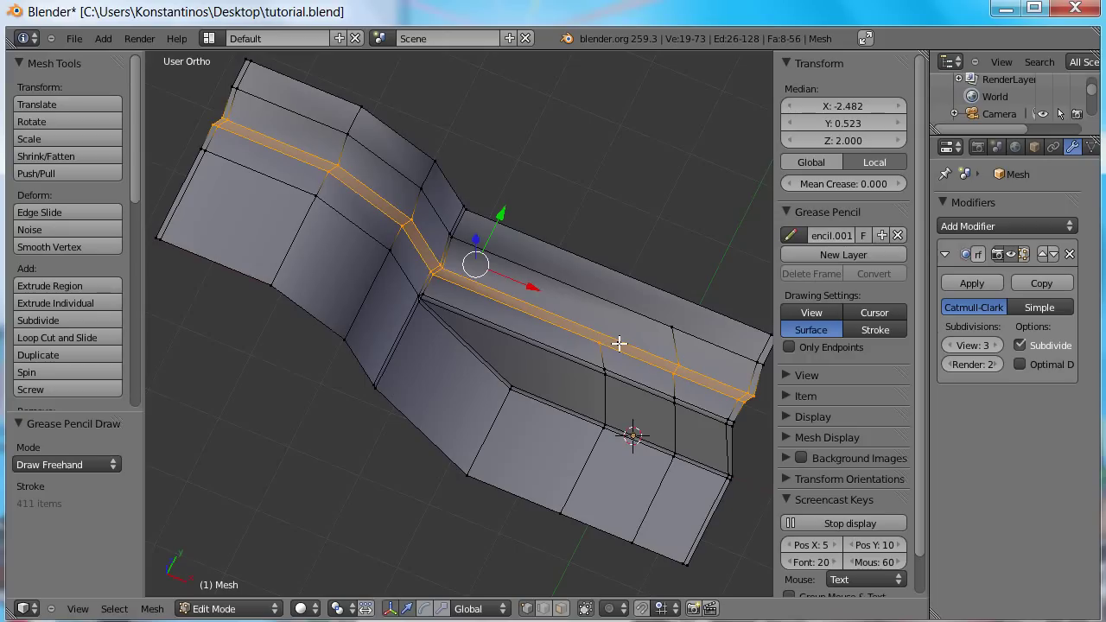
key(k)
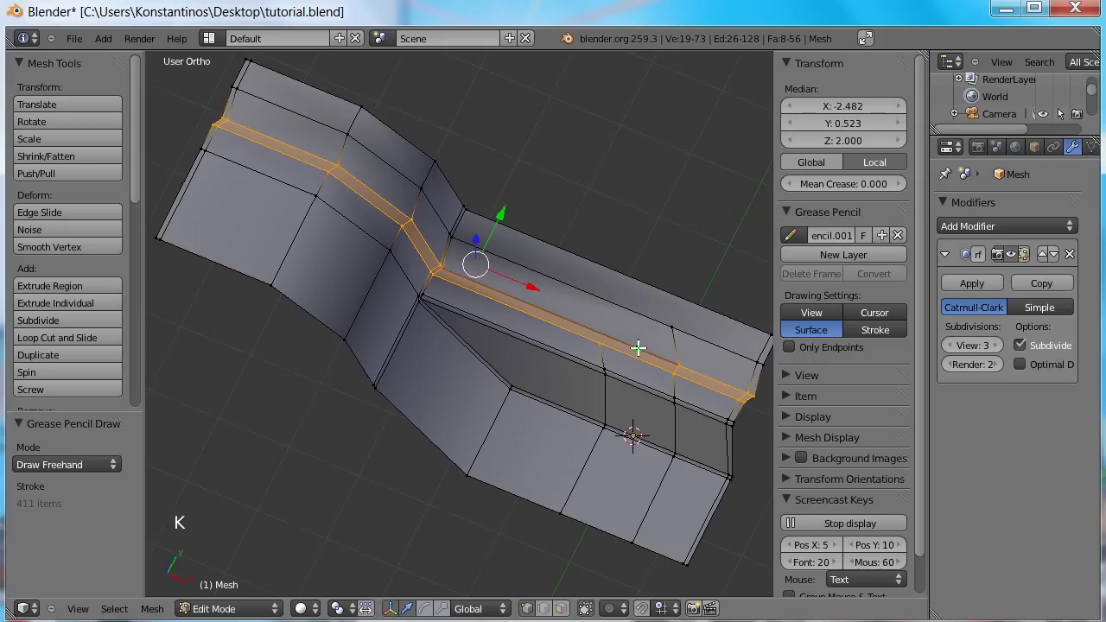
click(637, 347)
click(638, 386)
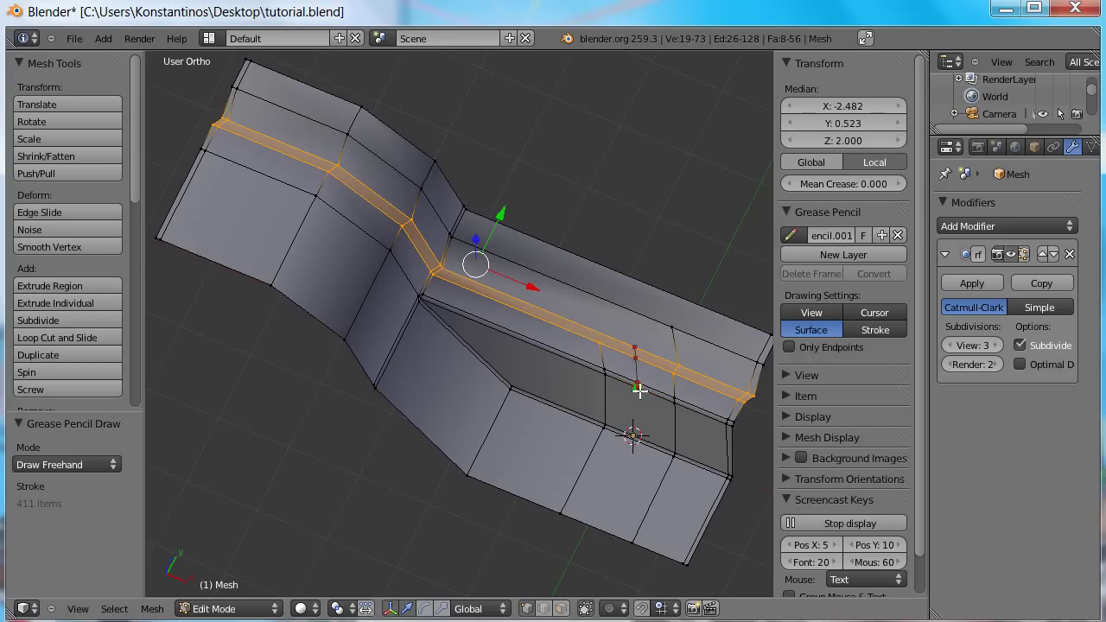
click(637, 436)
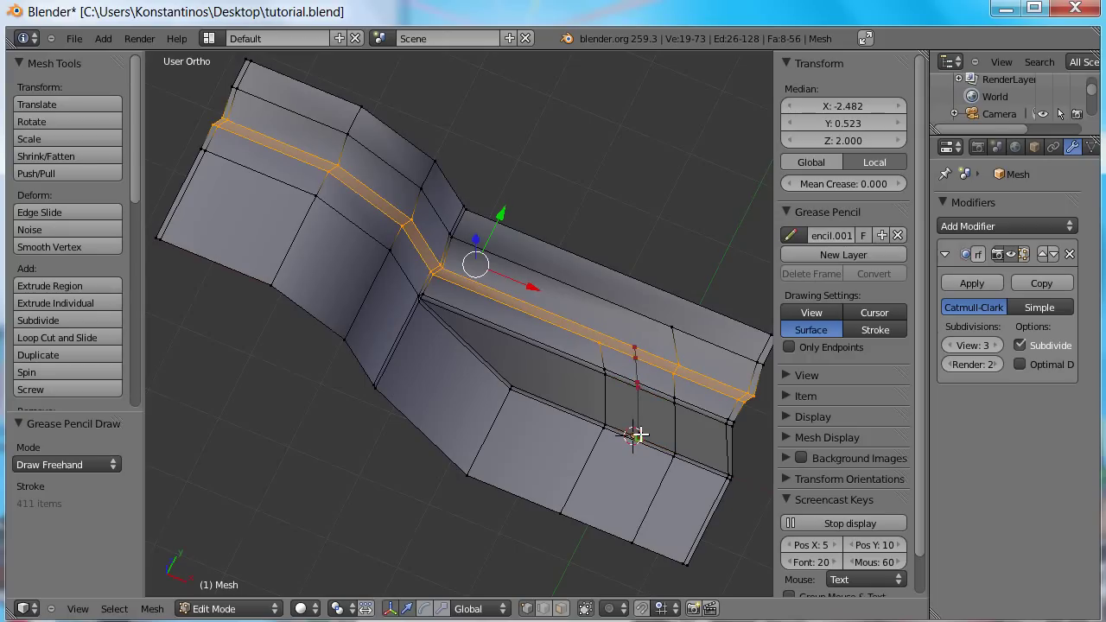
click(596, 525)
right_click(590, 475)
- Align the cut nearest the strip's end by scaling its four wall and lower-strip vertices to 0 along X, excluding the upper diagonal vertices
mouse_move(553, 441)
middle_down()
mouse_move(538, 425)
mouse_move(551, 440)
mouse_move(565, 429)
middle_up()
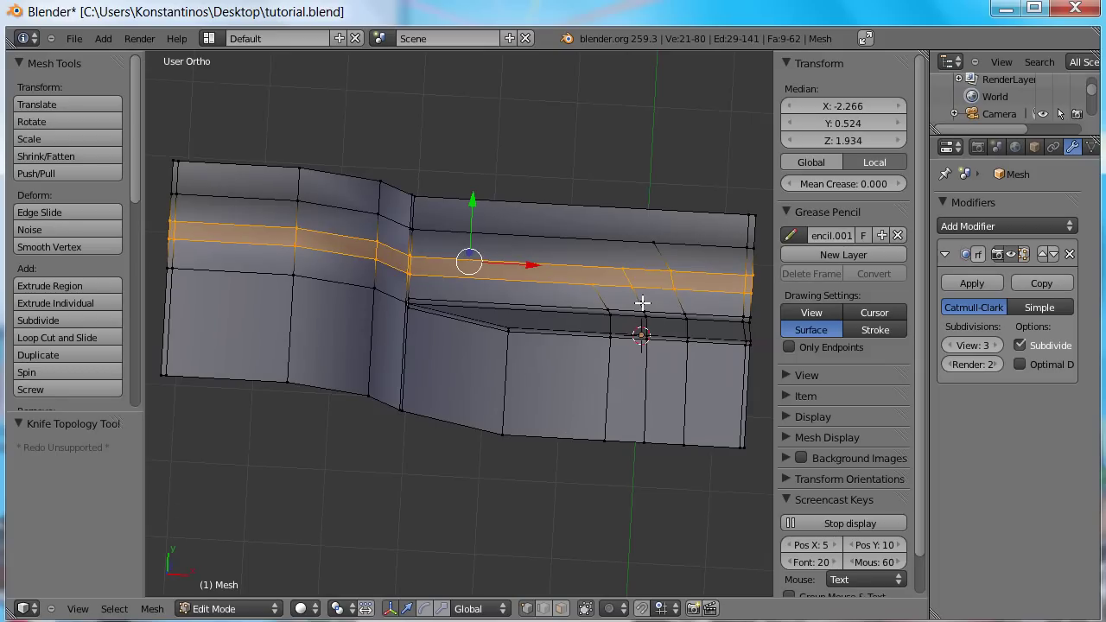
key(a)
alt+shift+right_click(687, 362)
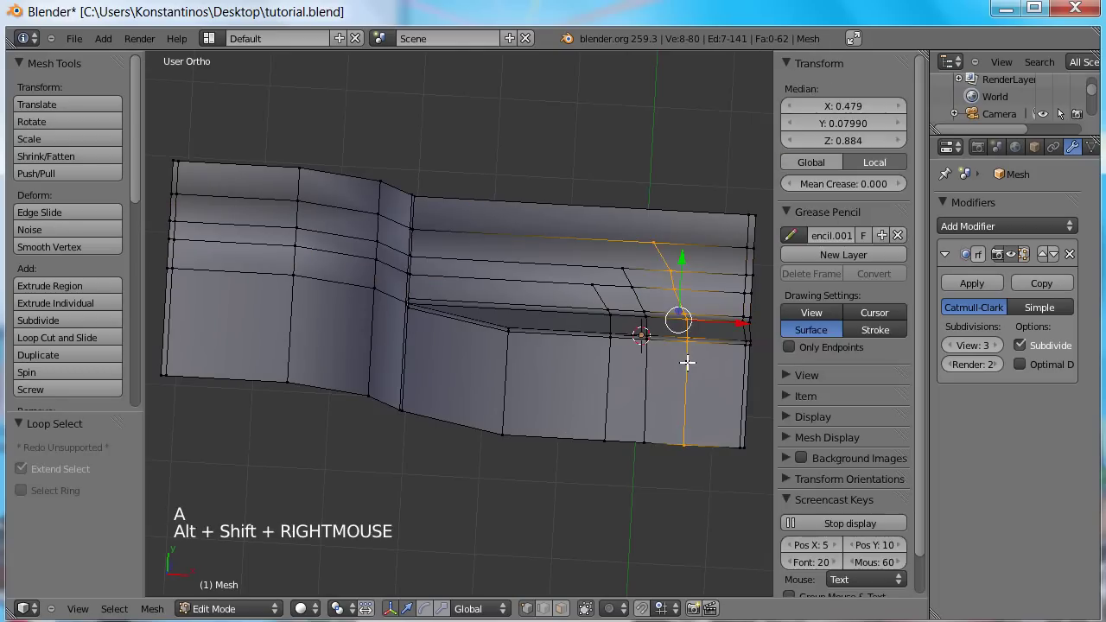
key(c)
middle_drag(649, 240, 686, 291)
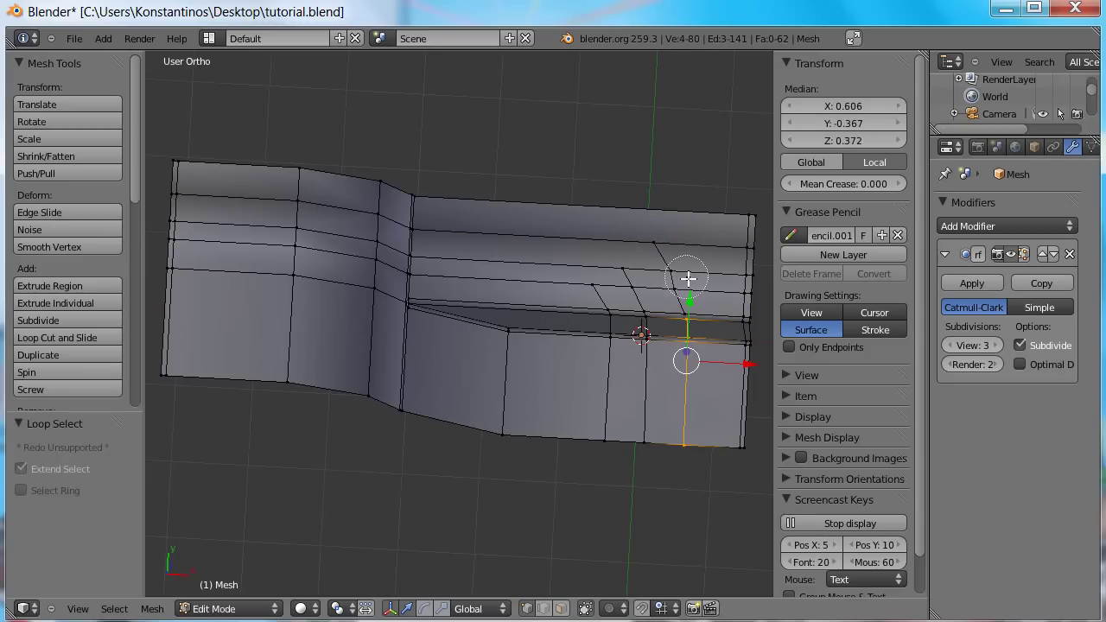
right_click(695, 280)
text(sx0)
key(Return)
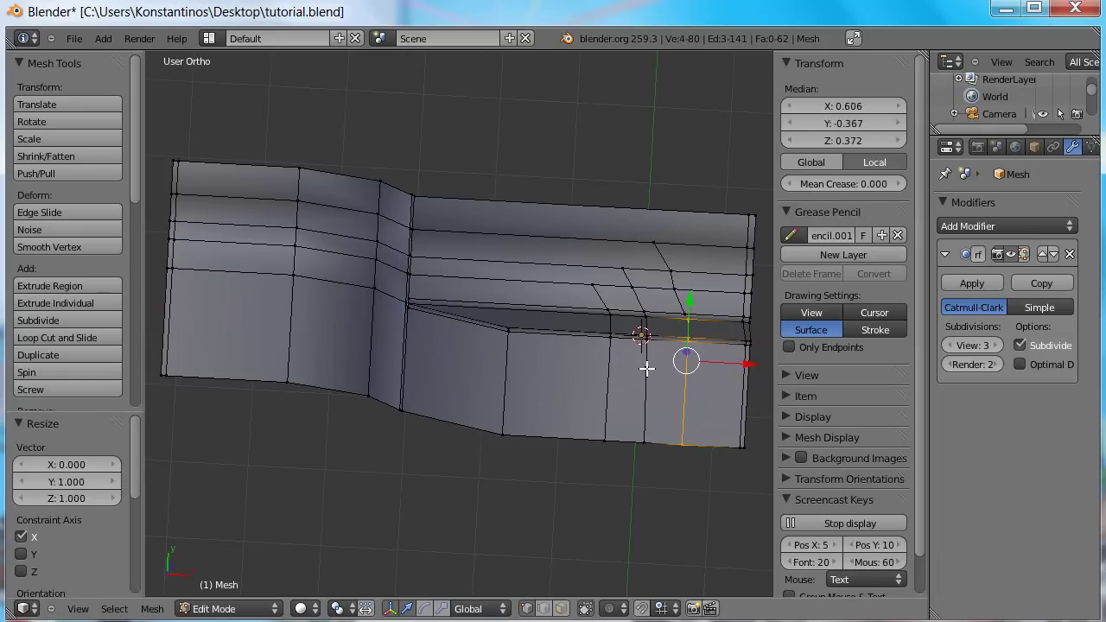
- Align the middle cut by scaling its four wall and lower-strip vertices to 0 along X, leaving out the upper diagonal vertices
key(a)
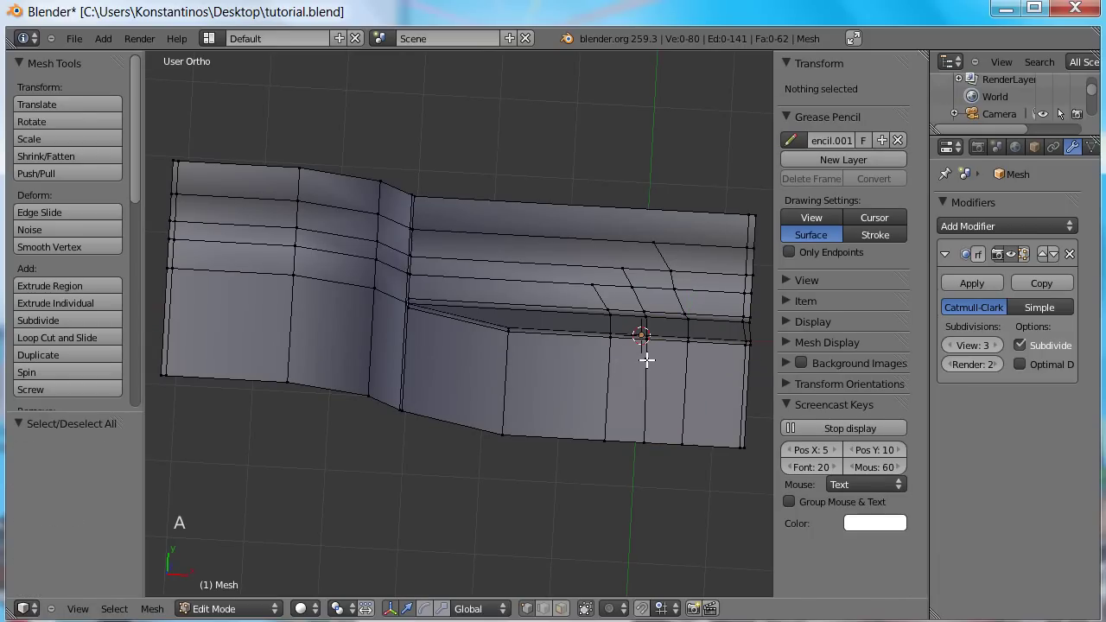
alt+shift+right_click(646, 360)
key(c)
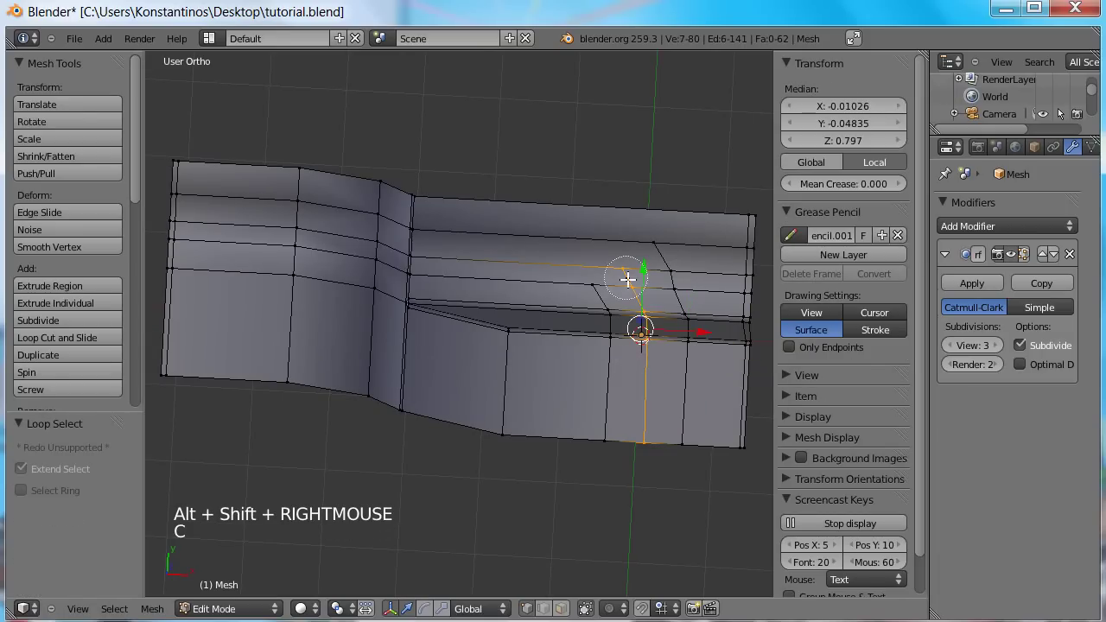
middle_drag(626, 274, 640, 294)
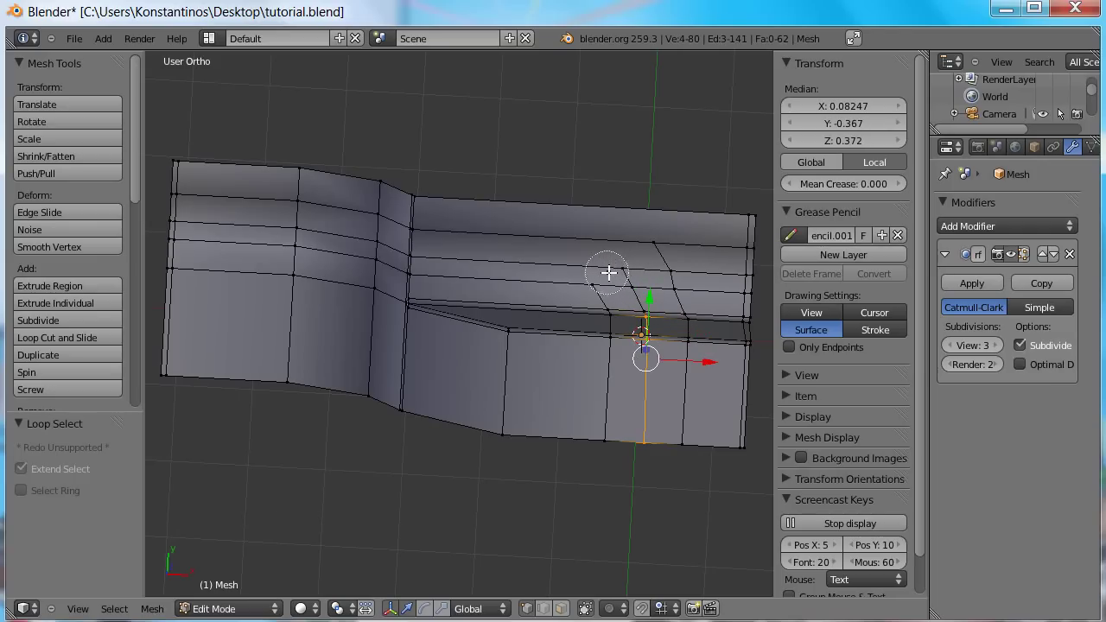
right_click(612, 275)
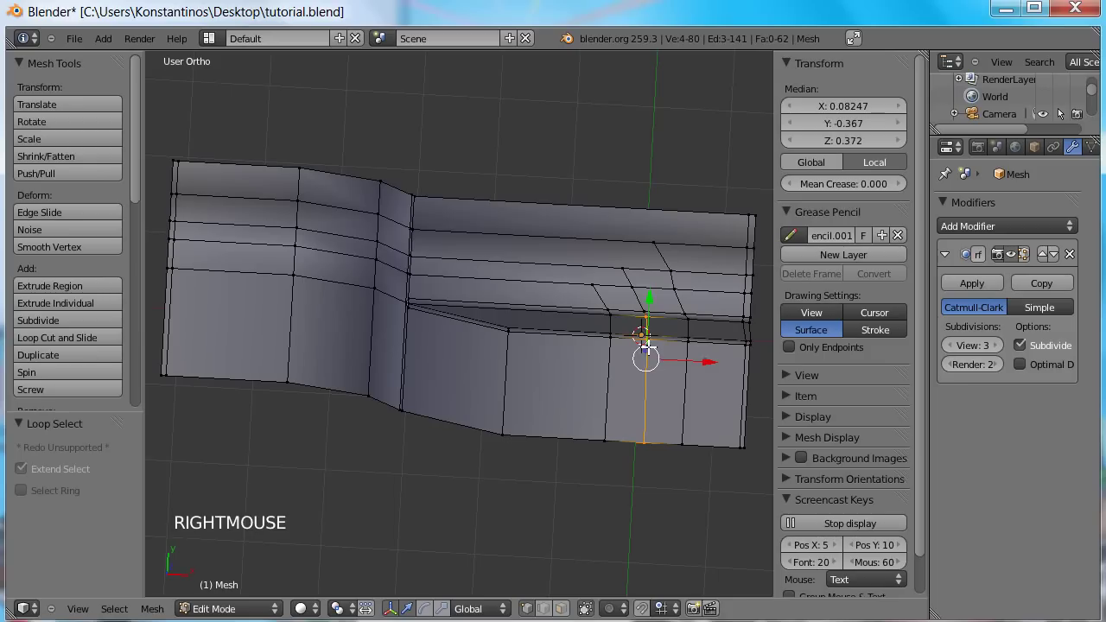
key(s)
key(x)
key(0)
key(Return)
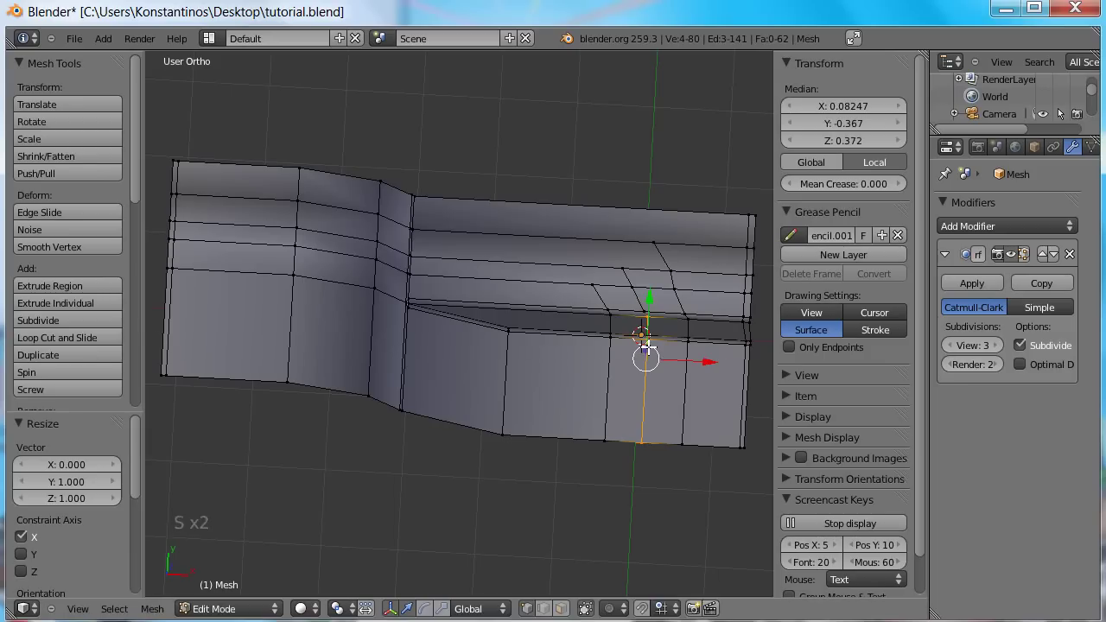
- Align the cut farthest from the strip's end by scaling its wall and lower-strip vertices to 0 along X, without its diagonal top
key(a)
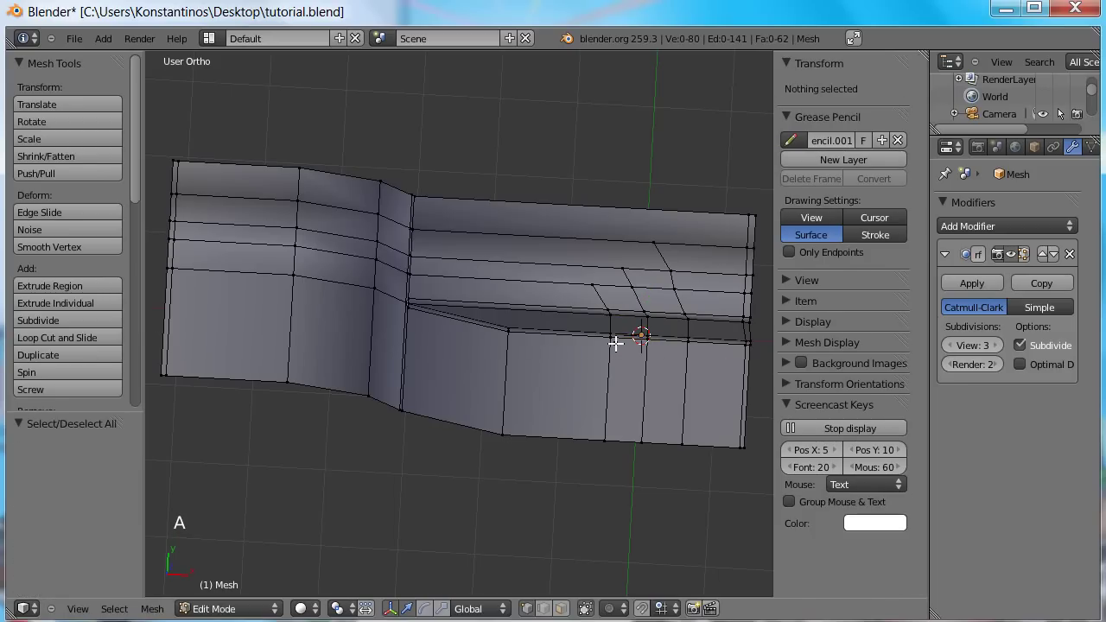
alt+shift+right_click(615, 343)
key(c)
middle_drag(603, 277, 603, 295)
drag(610, 318, 623, 313)
middle_drag(610, 291, 607, 297)
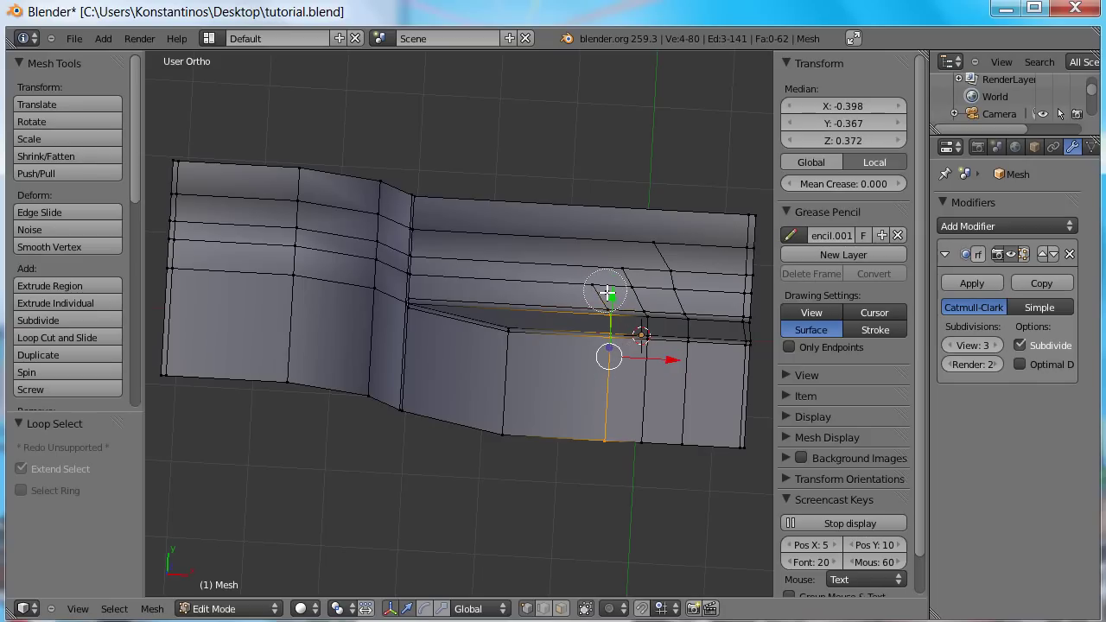
right_click(642, 305)
key(s)
key(x)
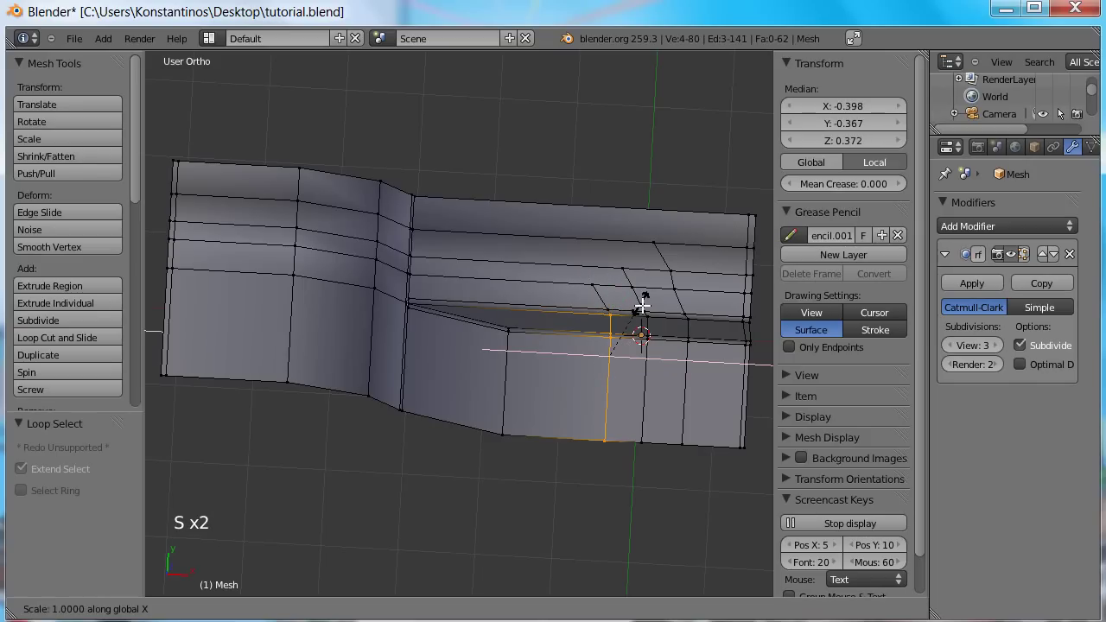
key(0)
key(Return)
- In top view, shift the end cut's upper diagonal vertices along X, moving its groove-bottom vertex about -0.07, to even out the diagonal
middle_drag(686, 358, 687, 316)
key(KP_7)
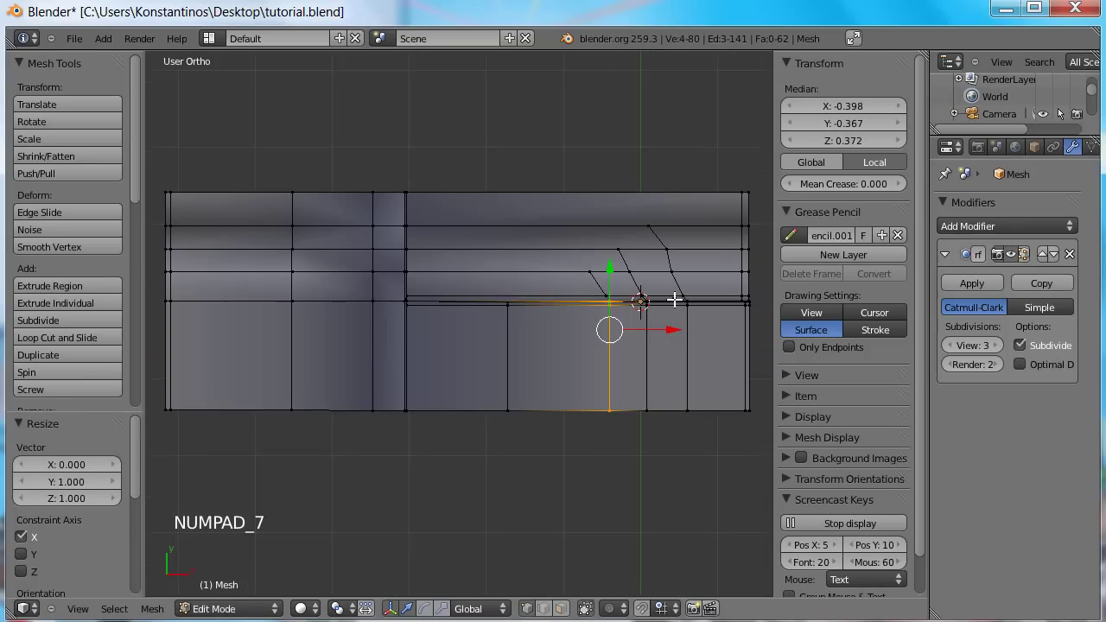
right_click(676, 271)
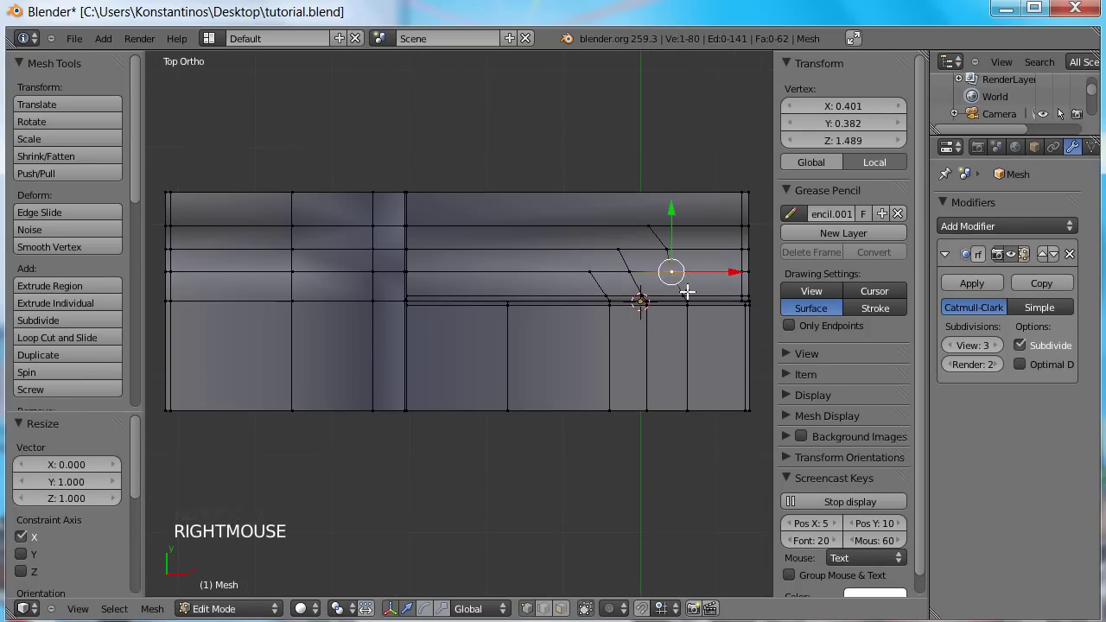
shift+right_click(685, 293)
drag(718, 287, 722, 286)
right_click(663, 251)
drag(702, 250, 700, 248)
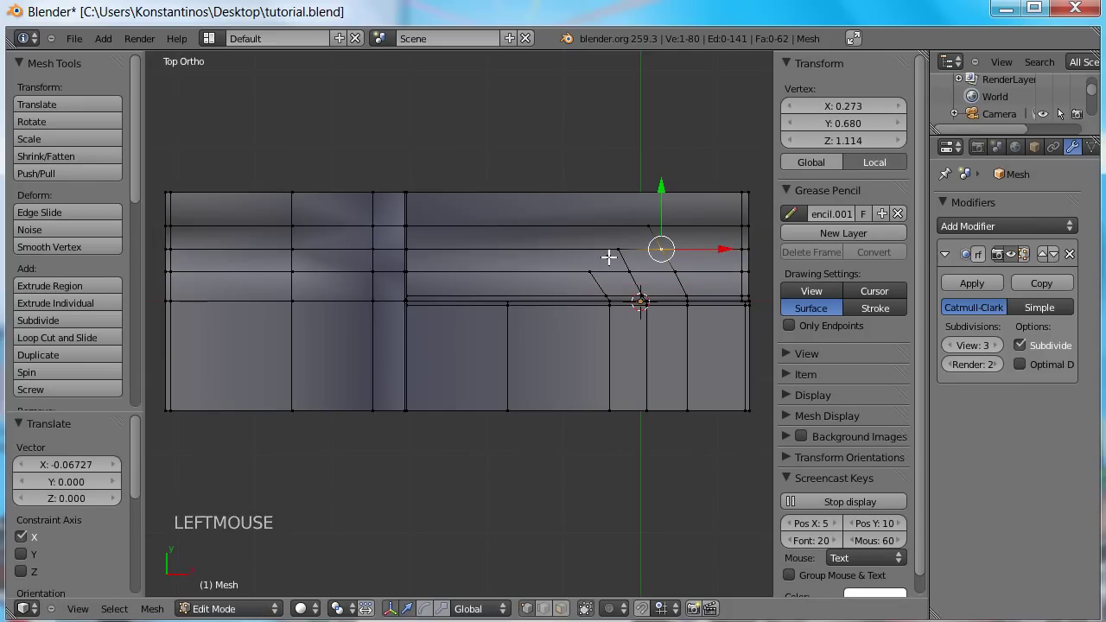
- Add a Grease Pencil layer and draw three freehand strokes, one along the groove wall's short edge and two along the upper strip
middle_drag(609, 354, 561, 276)
middle_drag(475, 257, 516, 261)
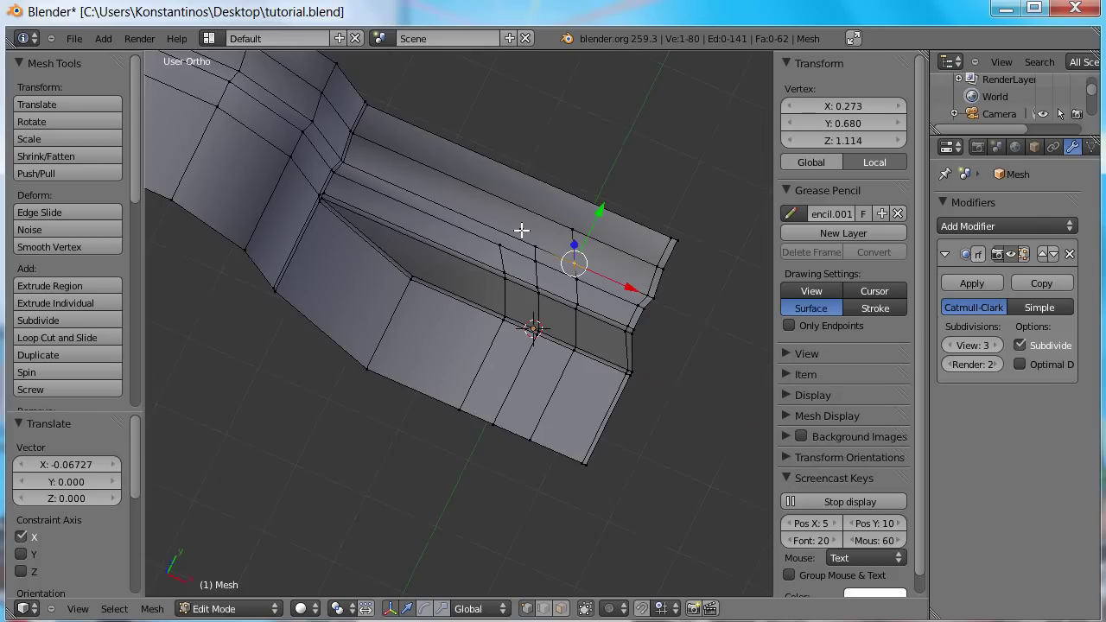
key(ctrl+Tab)
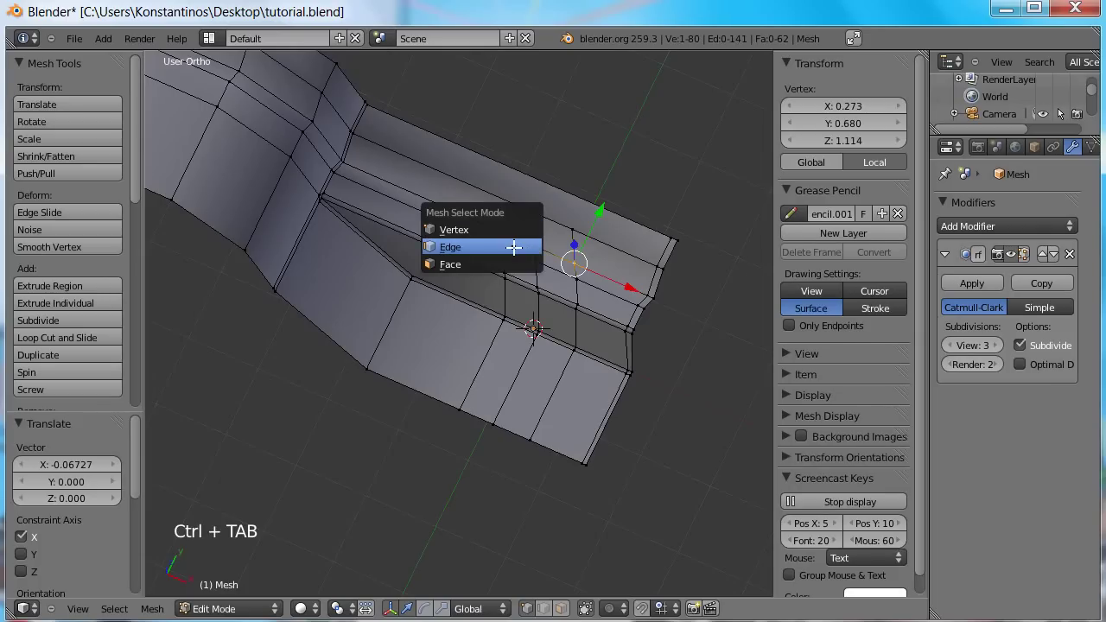
click(514, 247)
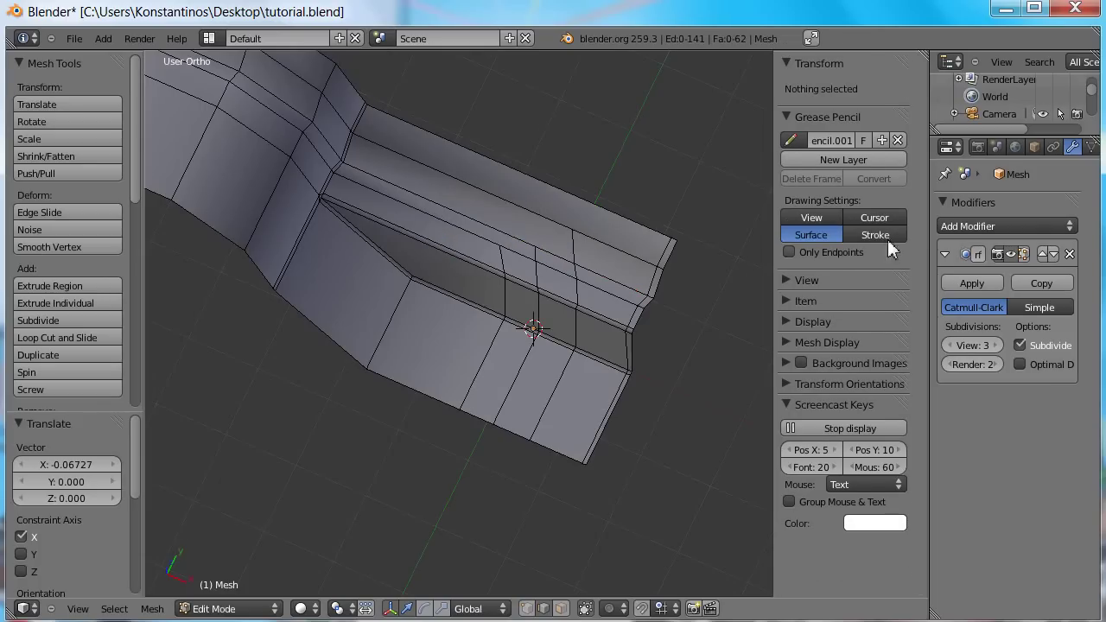
click(847, 158)
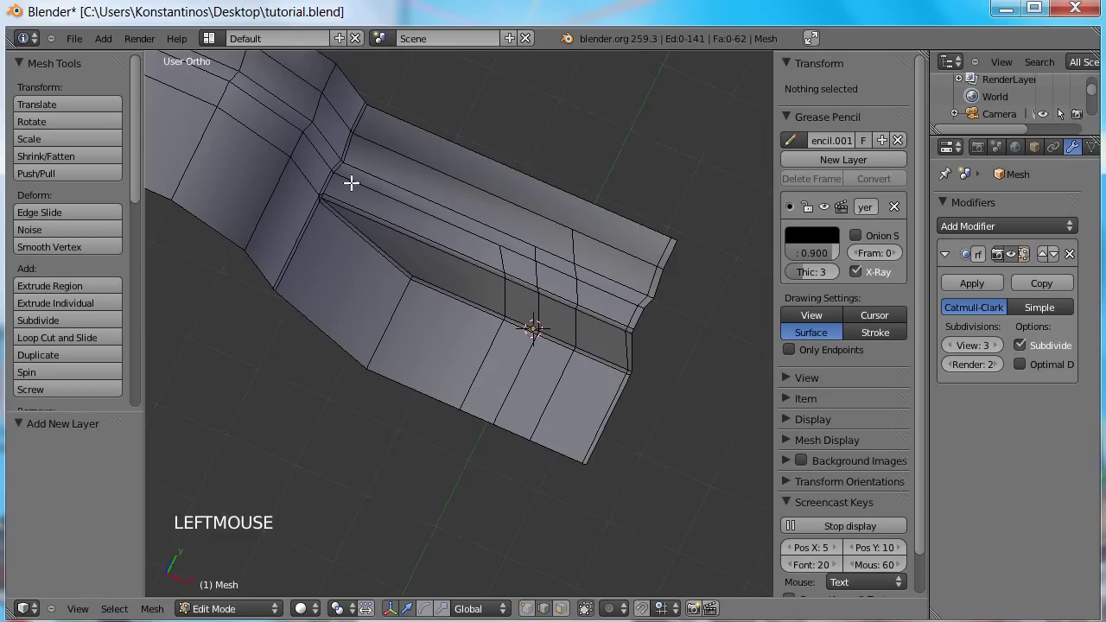
scroll(350, 180, up, 2)
shift+middle_drag(339, 191, 338, 274)
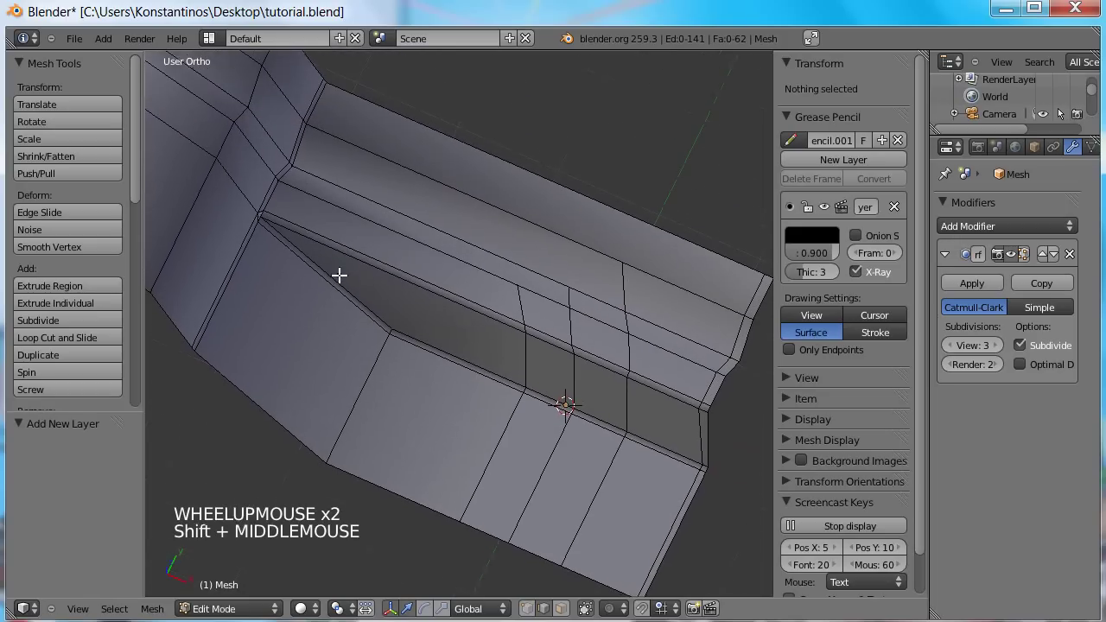
key(d)
drag(311, 135, 304, 165)
key(d)
drag(368, 144, 475, 175)
key(d)
drag(353, 205, 451, 246)
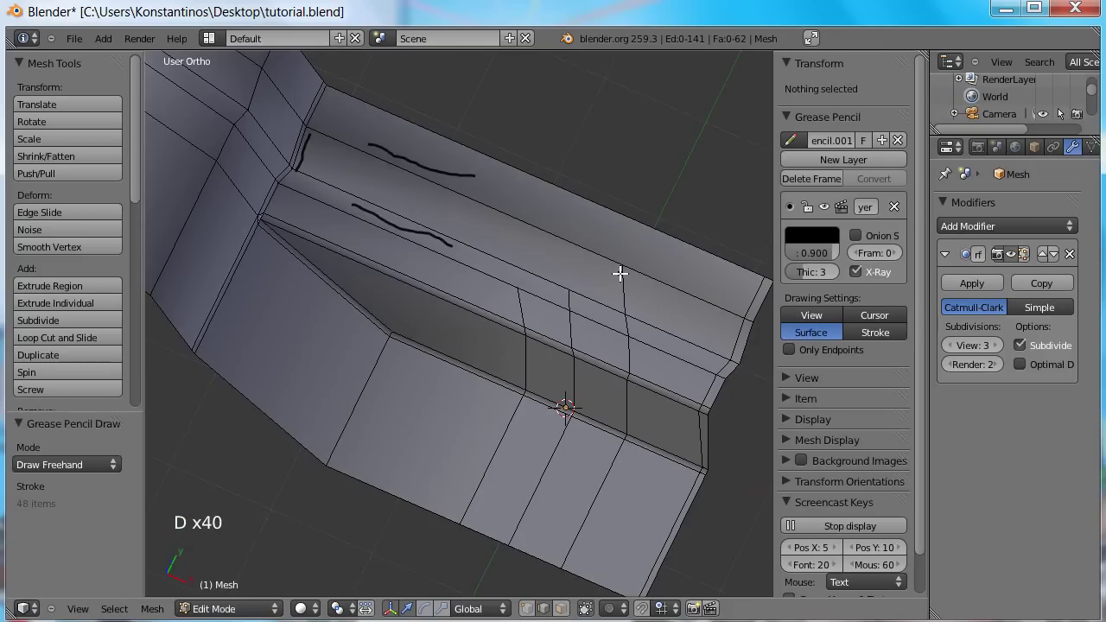
- Mark the edges between the two cuts nearest the strip's end with five freehand strokes, and delete the Grease Pencil layer
drag(618, 270, 581, 285)
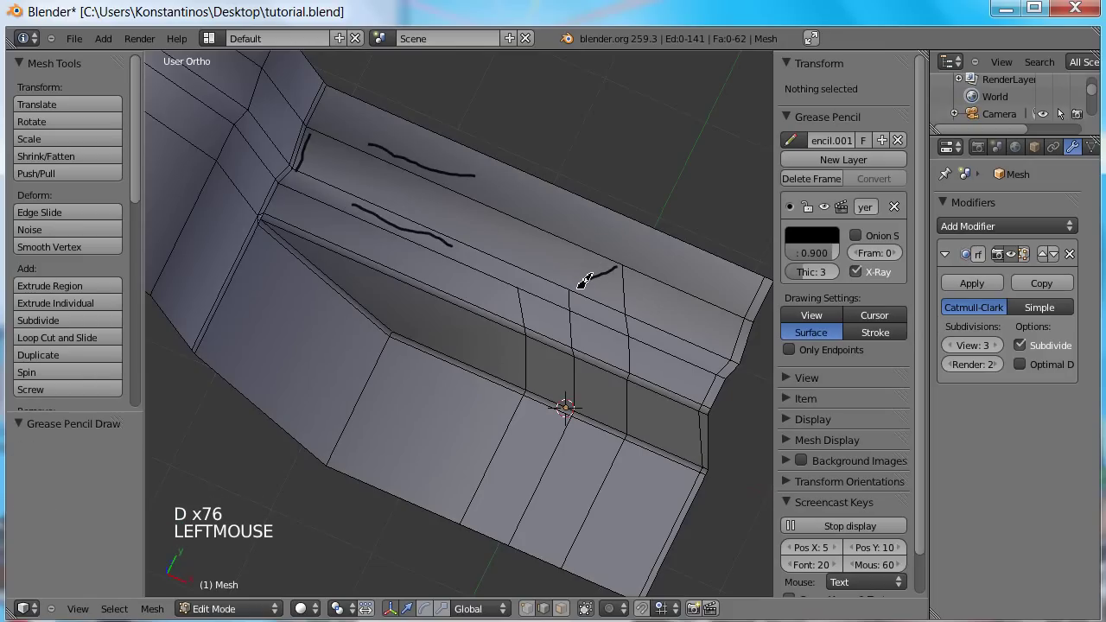
drag(625, 332, 586, 318)
drag(617, 378, 578, 364)
drag(614, 439, 577, 423)
drag(559, 551, 517, 536)
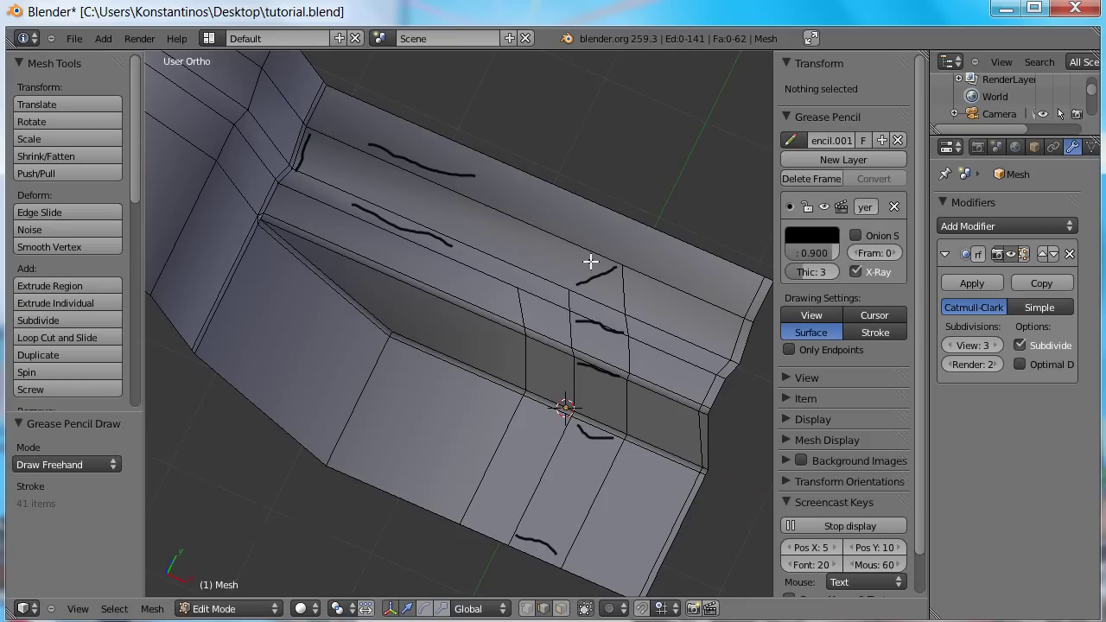
key(ctrl+Tab)
key(ctrl+Tab)
click(622, 304)
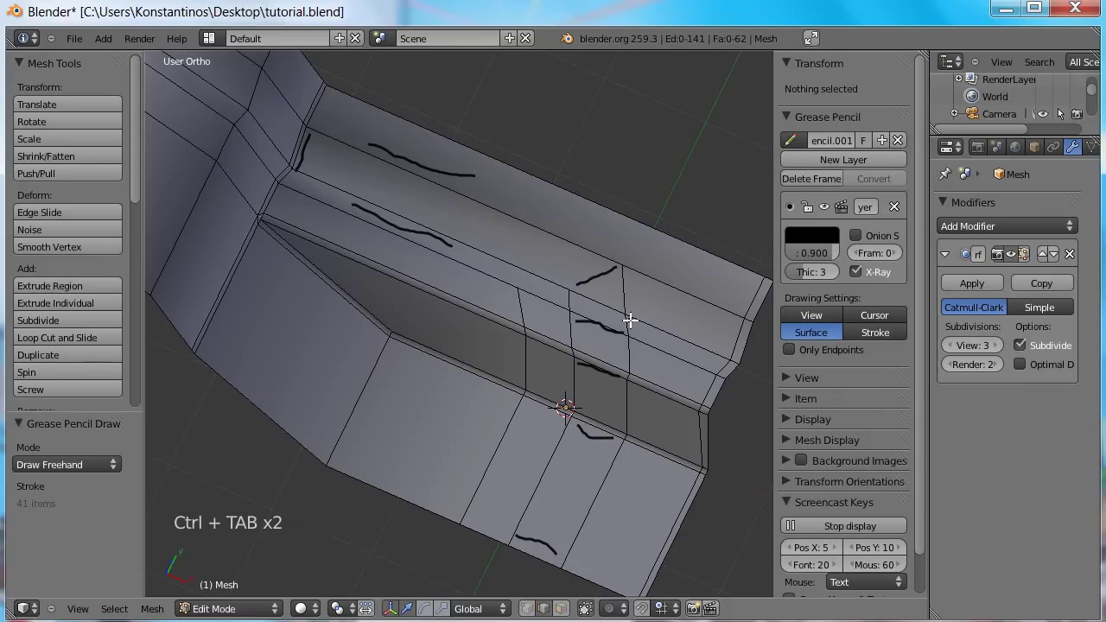
click(897, 207)
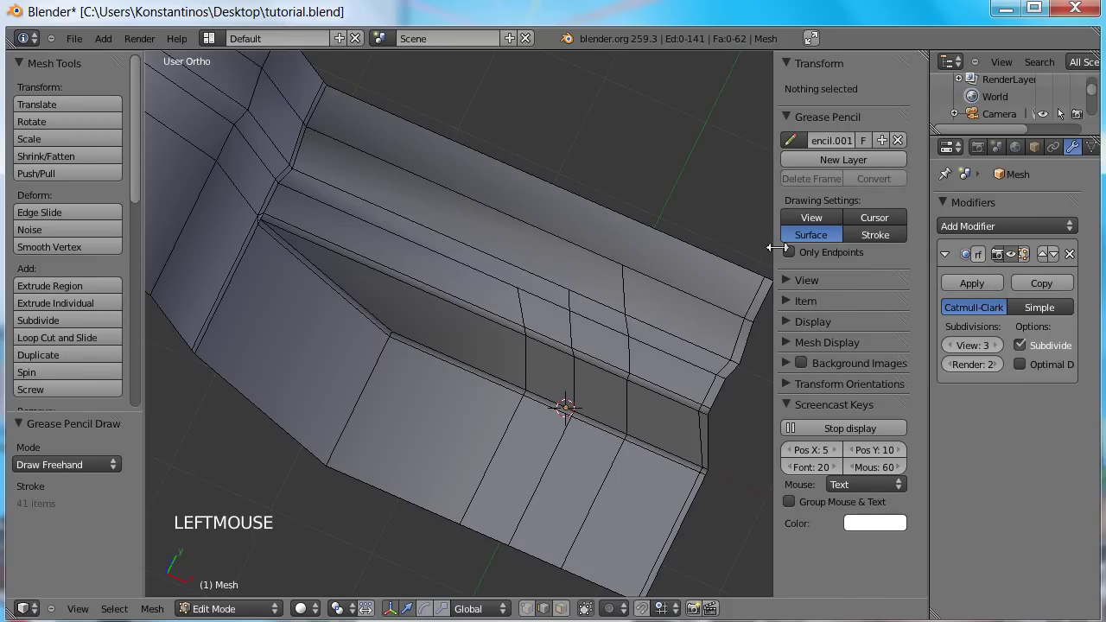
- Merge the end cut's groove-bottom vertex into the cut's topmost vertex on the groove's upper edge, using At Last
key(ctrl+Tab)
click(613, 303)
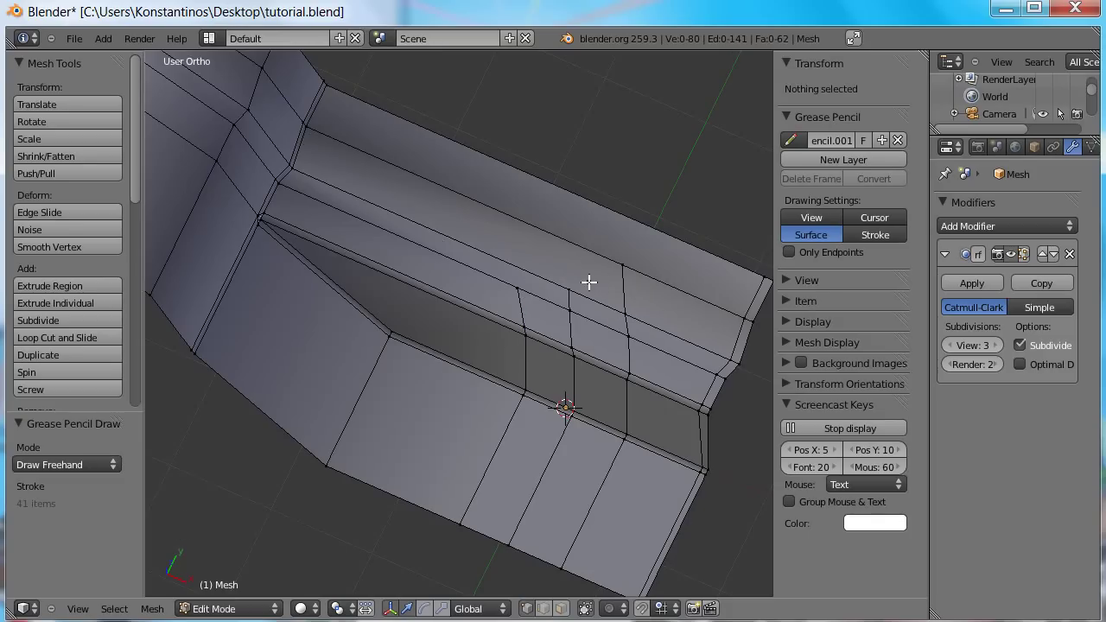
right_click(626, 315)
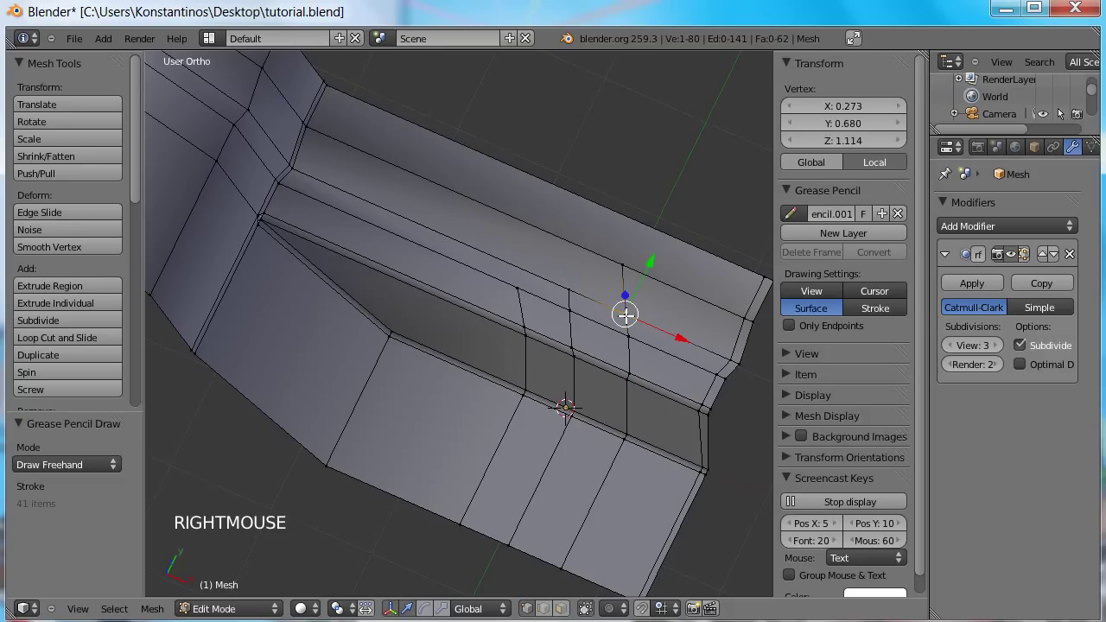
shift+right_click(625, 267)
key(5)
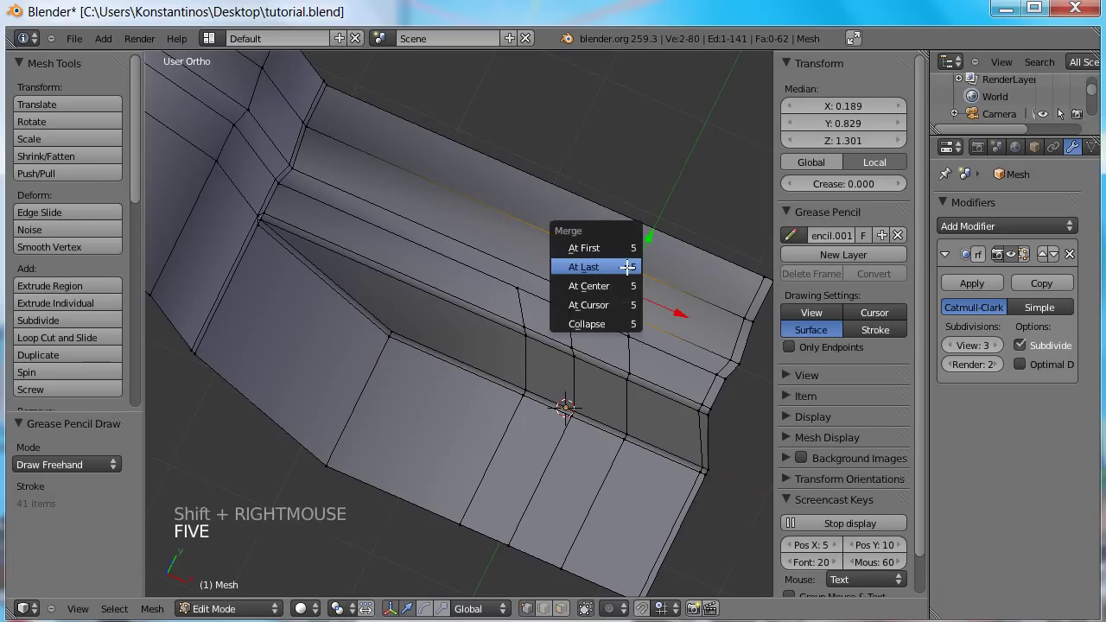
click(628, 267)
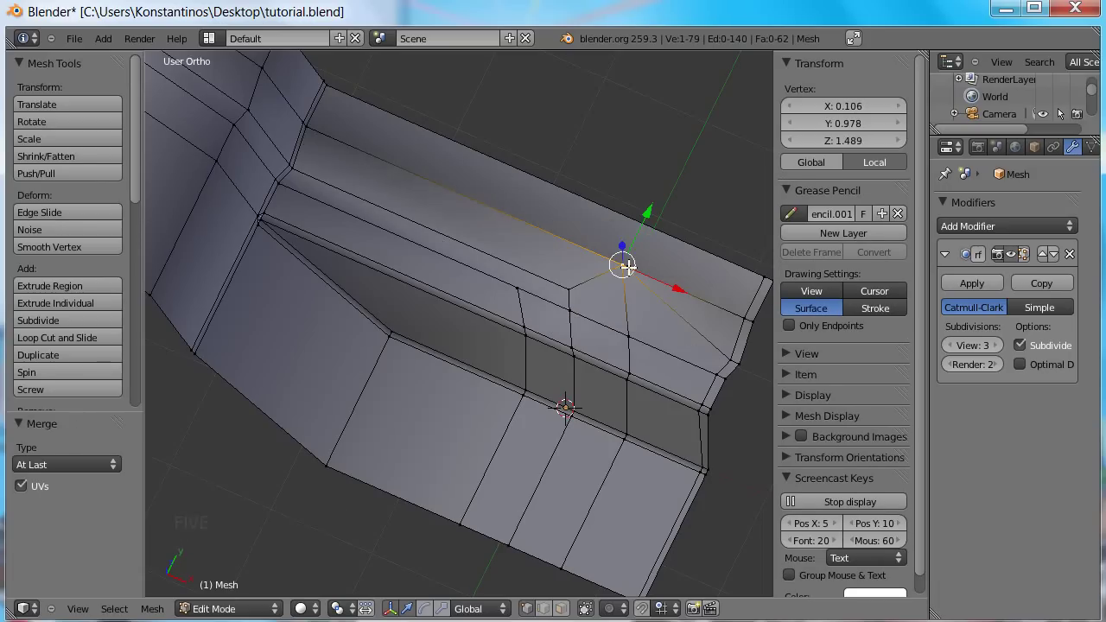
- In edge selection, select the edge ring from the groove's wall across the diagonal and down between the two cuts nearest the end
key(ctrl+Tab)
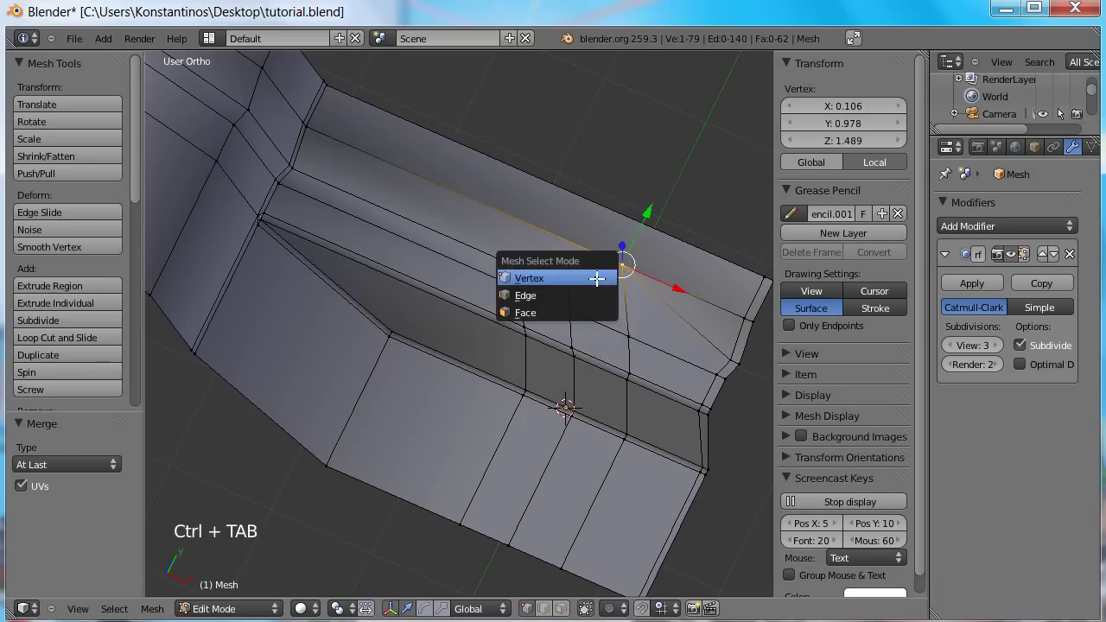
click(588, 294)
right_click(297, 151)
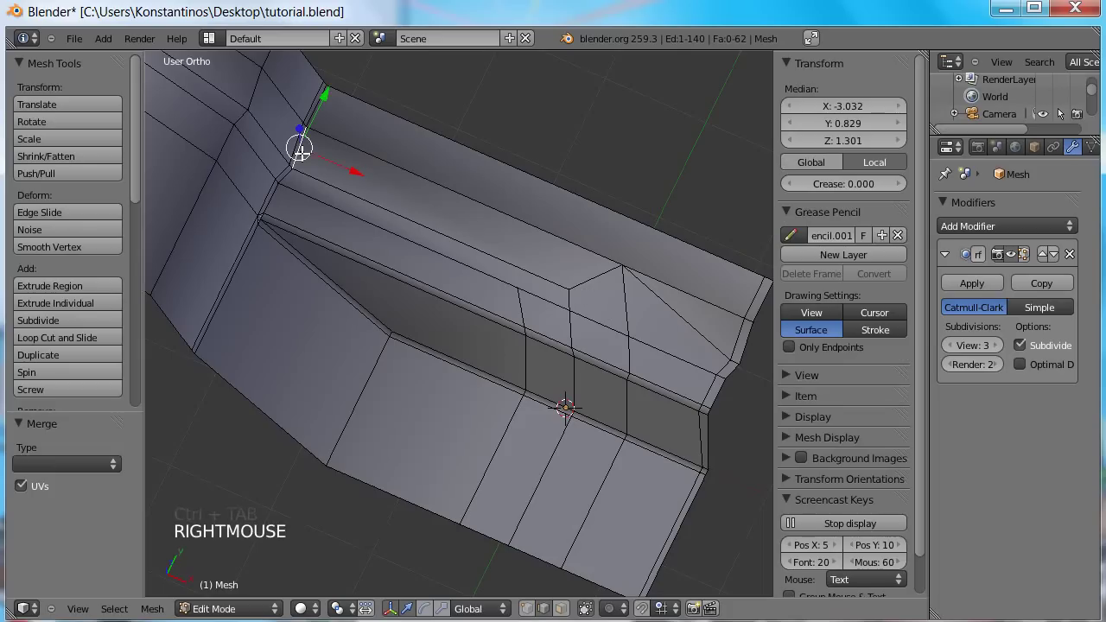
shift+right_click(593, 282)
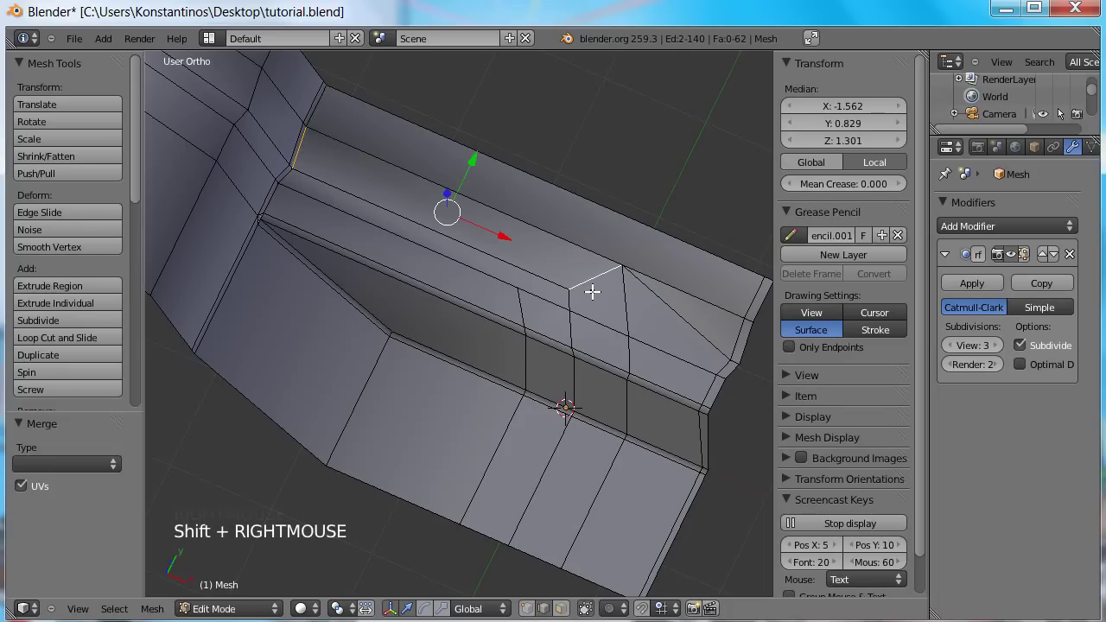
shift+right_click(599, 337)
shift+right_click(597, 358)
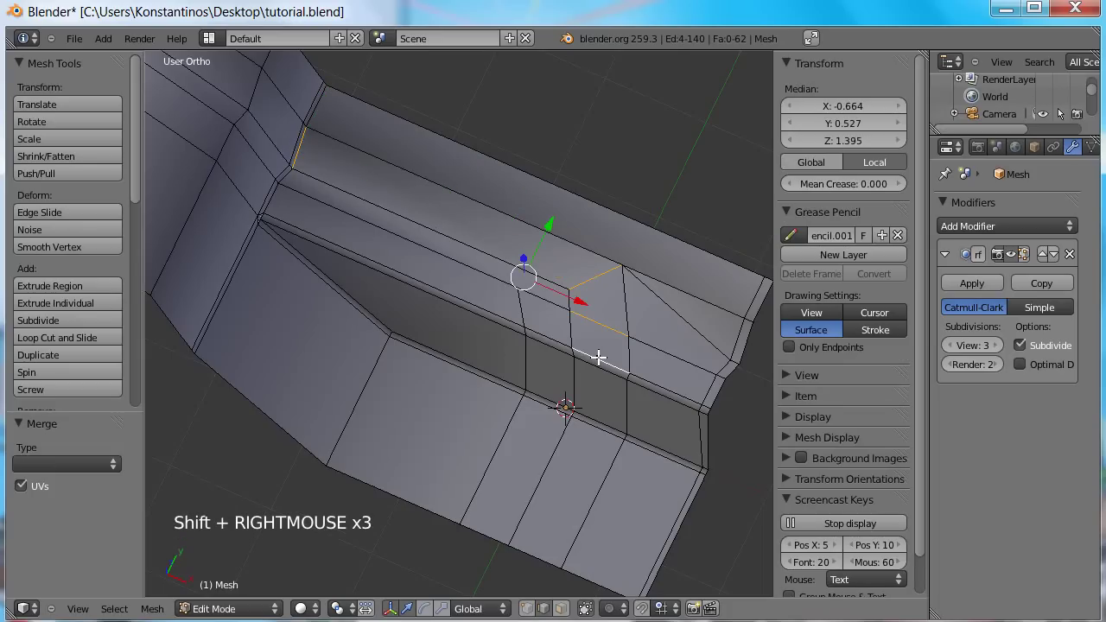
ctrl+alt+right_click(597, 361)
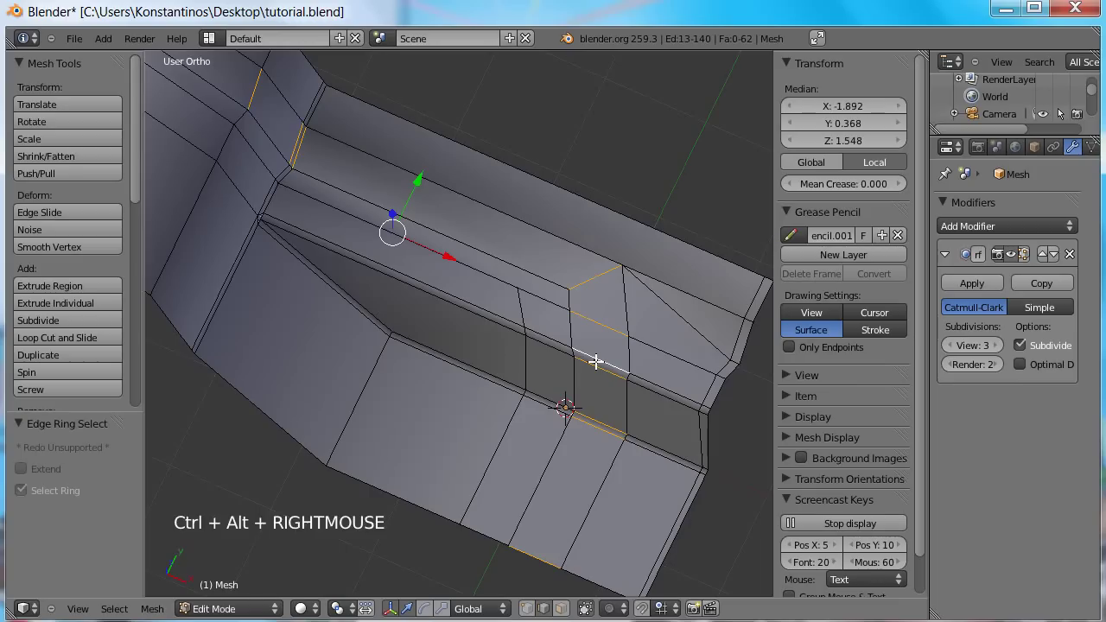
- Delete the edge loop that runs diagonally from the merged vertex to the strip's end, using Edge Loop
key(ctrl+Tab)
click(605, 356)
key(a)
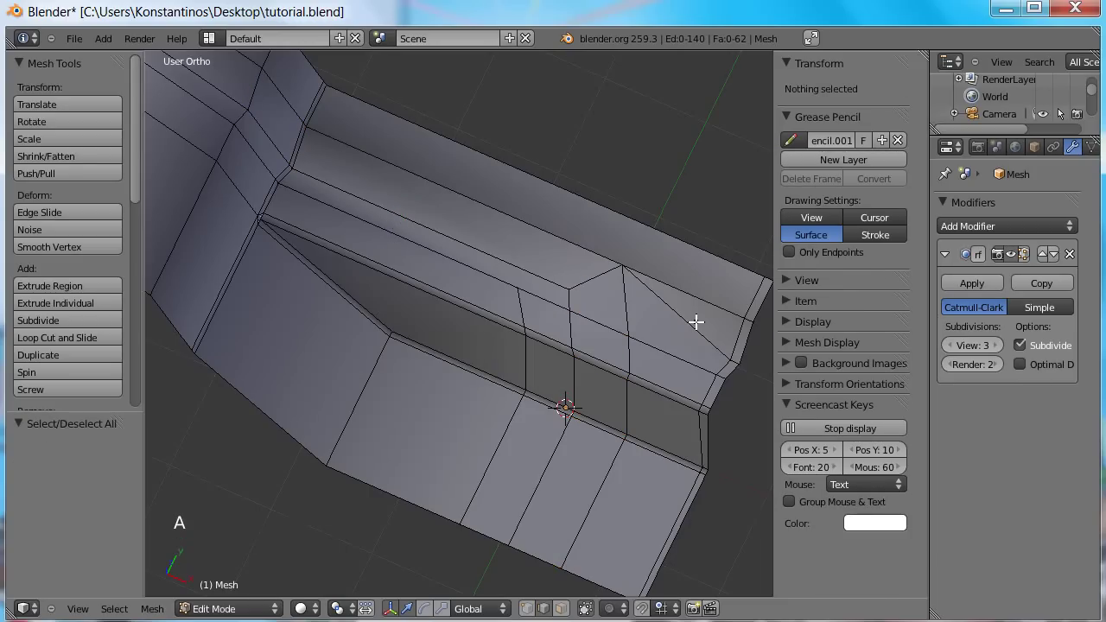
alt+shift+right_click(696, 323)
key(x)
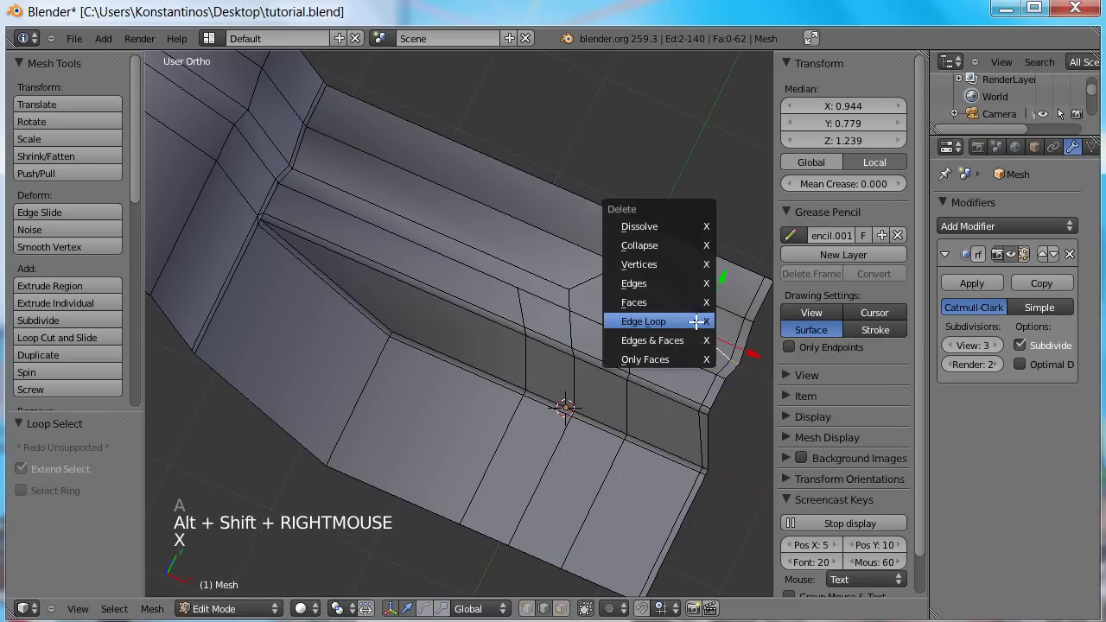
click(697, 322)
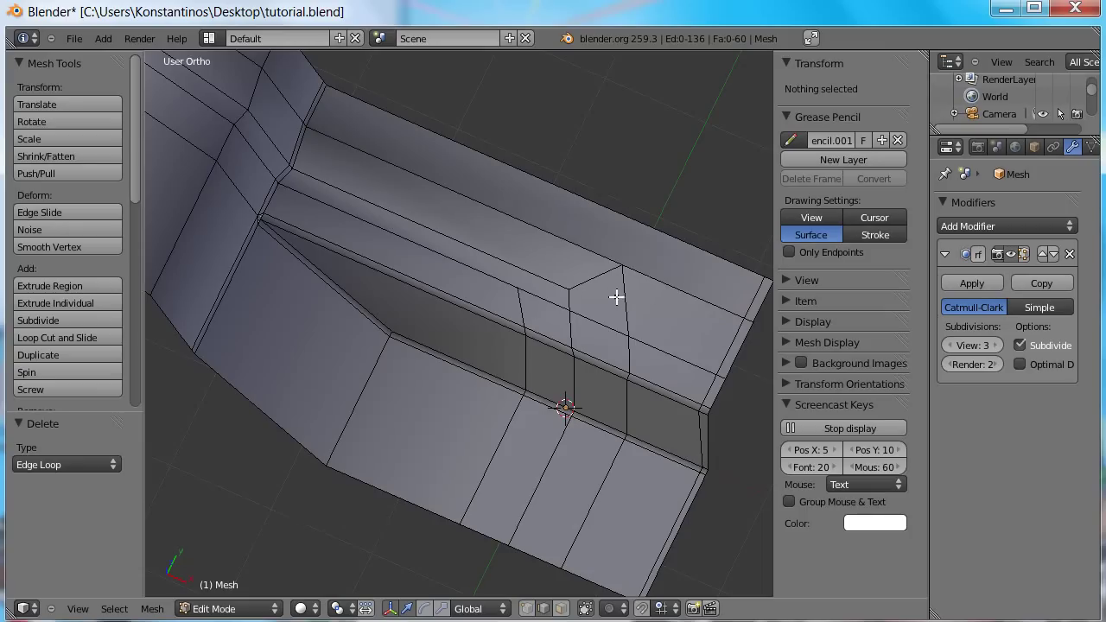
- In face selection, select the face loop that turns from the groove down between the two cuts nearest the end, and preview the smoothed strip
ctrl+alt+right_click(598, 329)
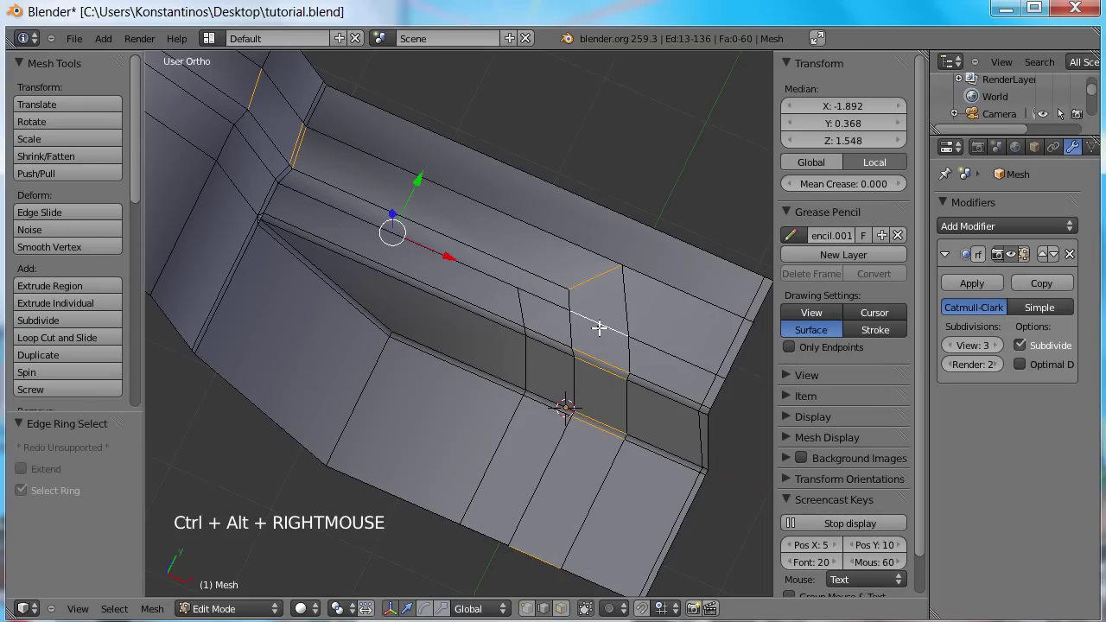
scroll(599, 328, down, 3)
key(ctrl+Tab)
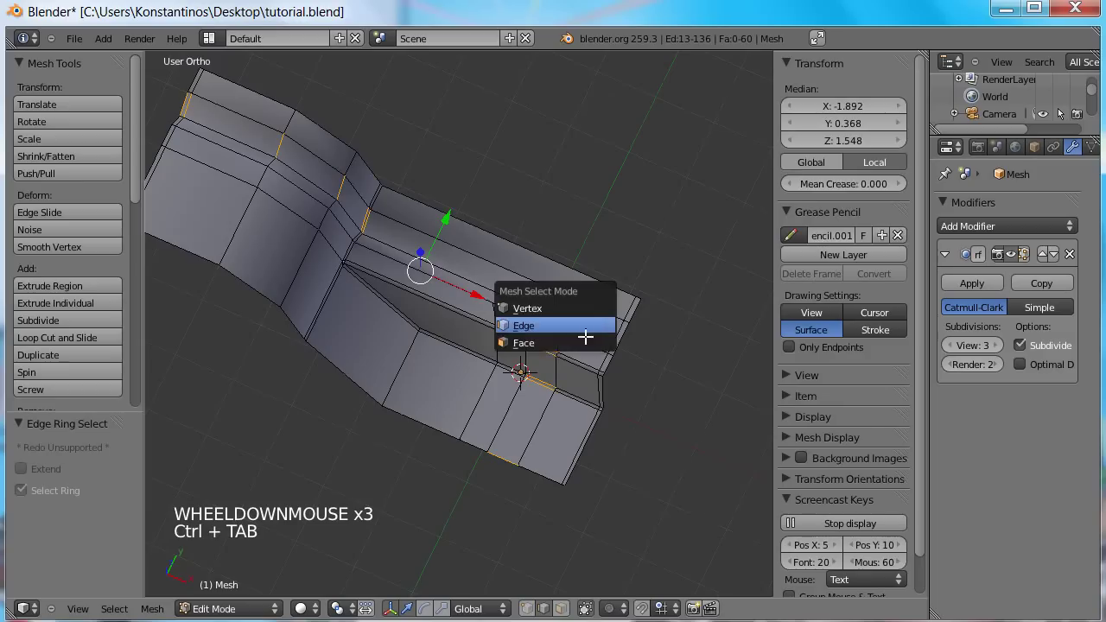
click(583, 343)
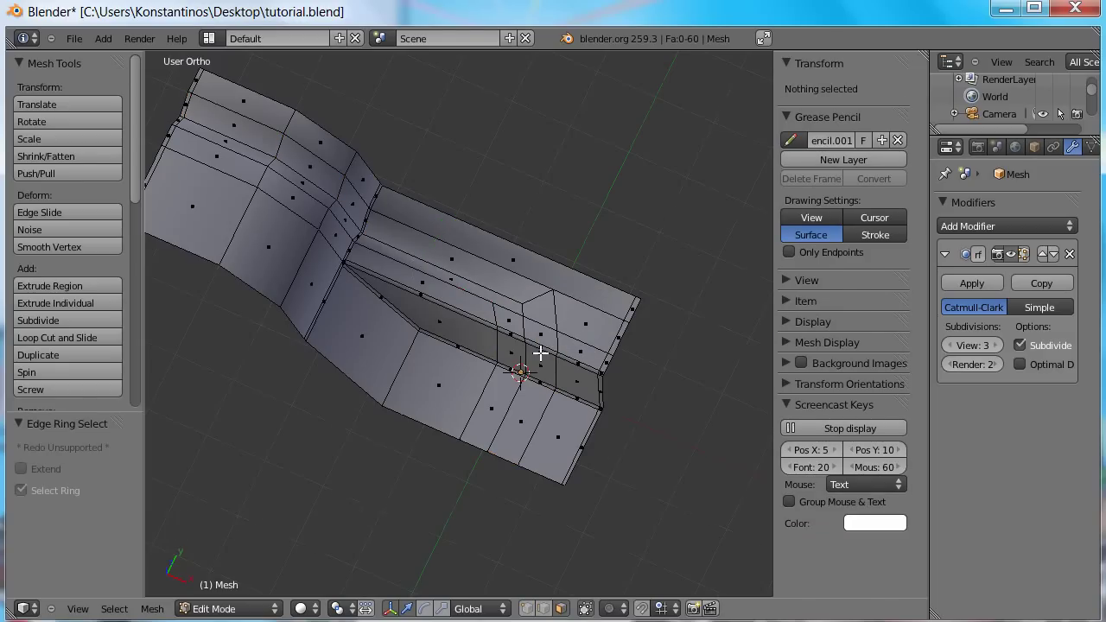
ctrl+alt+right_click(540, 353)
mouse_move(560, 336)
middle_down()
mouse_move(493, 371)
mouse_move(561, 290)
mouse_move(539, 308)
mouse_move(553, 323)
mouse_move(542, 343)
mouse_move(548, 320)
mouse_move(539, 324)
middle_up()
key(Tab)
key(Tab)
scroll(516, 316, up, 2)
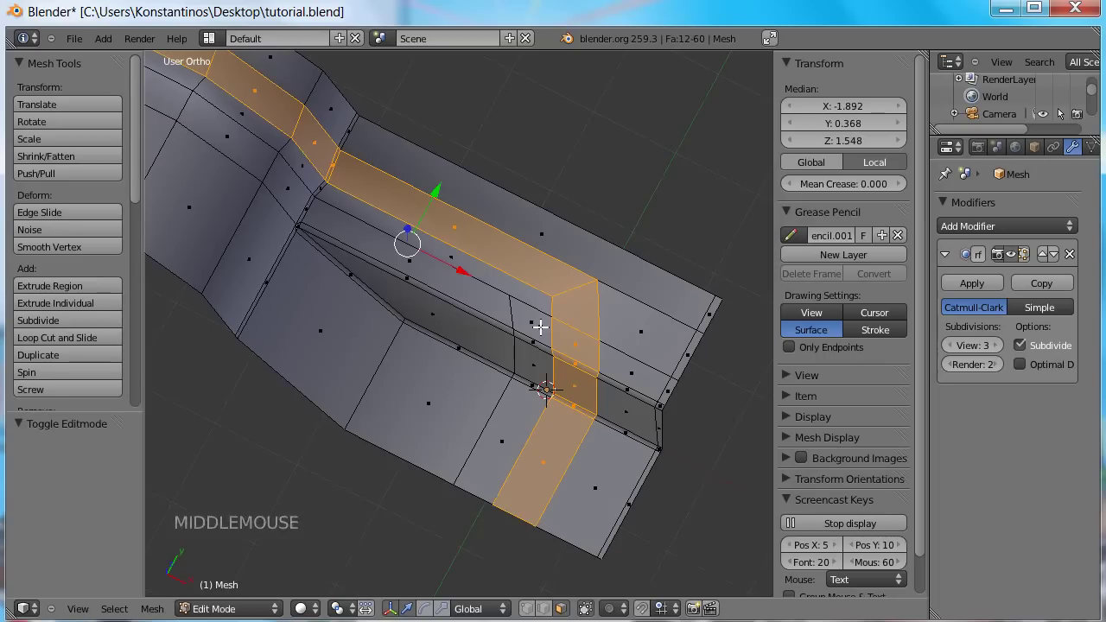
- Mark the neighbouring edge ring along the groove and down the lower strip with six freehand strokes on a new Grease Pencil layer
click(843, 256)
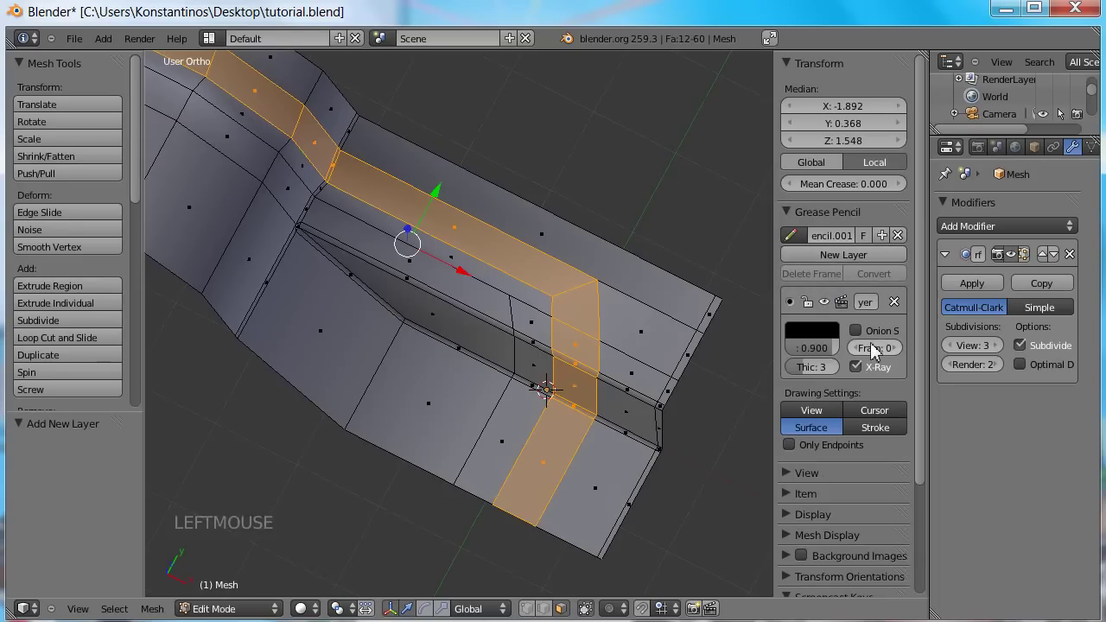
middle_drag(498, 275, 551, 299)
key(d)
drag(282, 245, 284, 251)
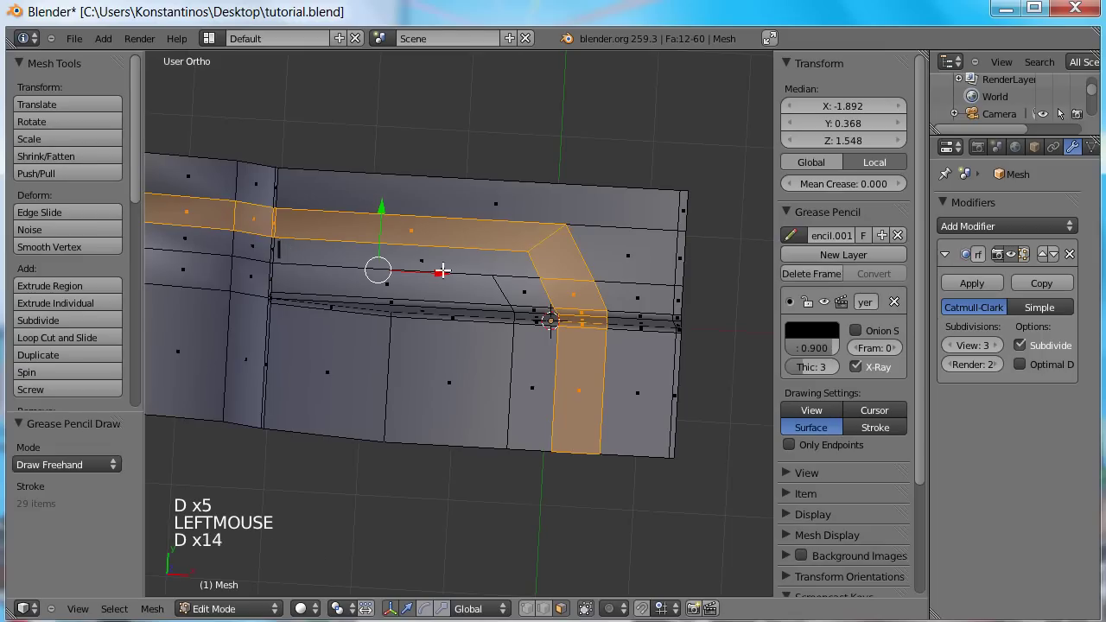
mouse_move(524, 261)
mouse_down()
mouse_move(500, 272)
mouse_move(539, 297)
mouse_move(508, 294)
mouse_up()
drag(548, 336, 551, 322)
drag(546, 389, 511, 390)
drag(541, 440, 519, 435)
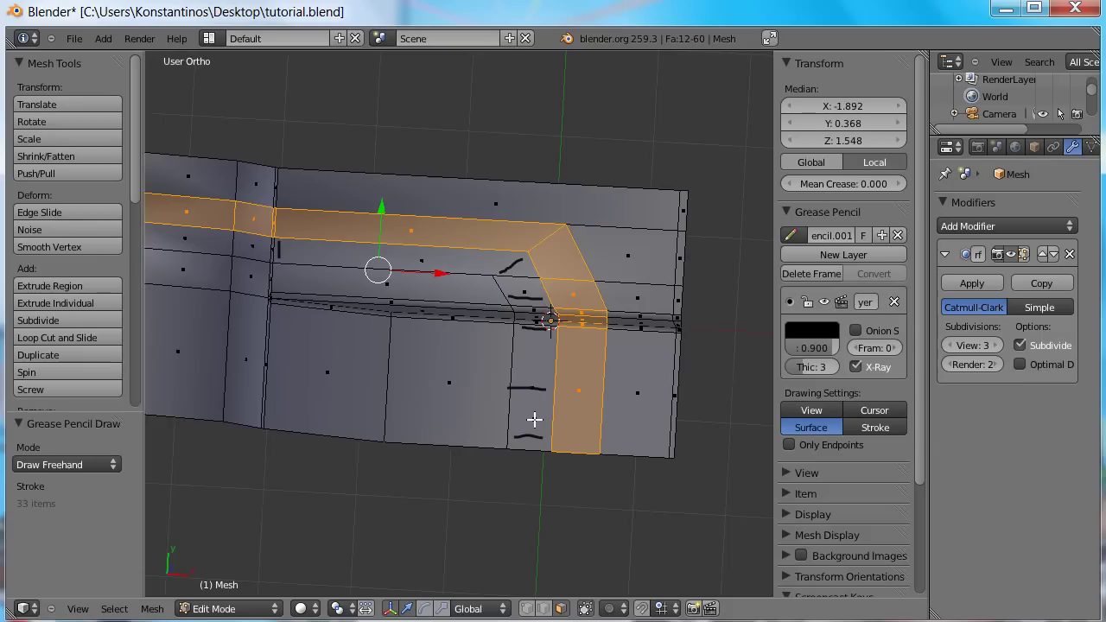
- In vertex selection, merge the middle cut's vertex on the groove's lower loop into the diagonal corner vertex above it, using At Last
key(ctrl+Tab)
click(522, 405)
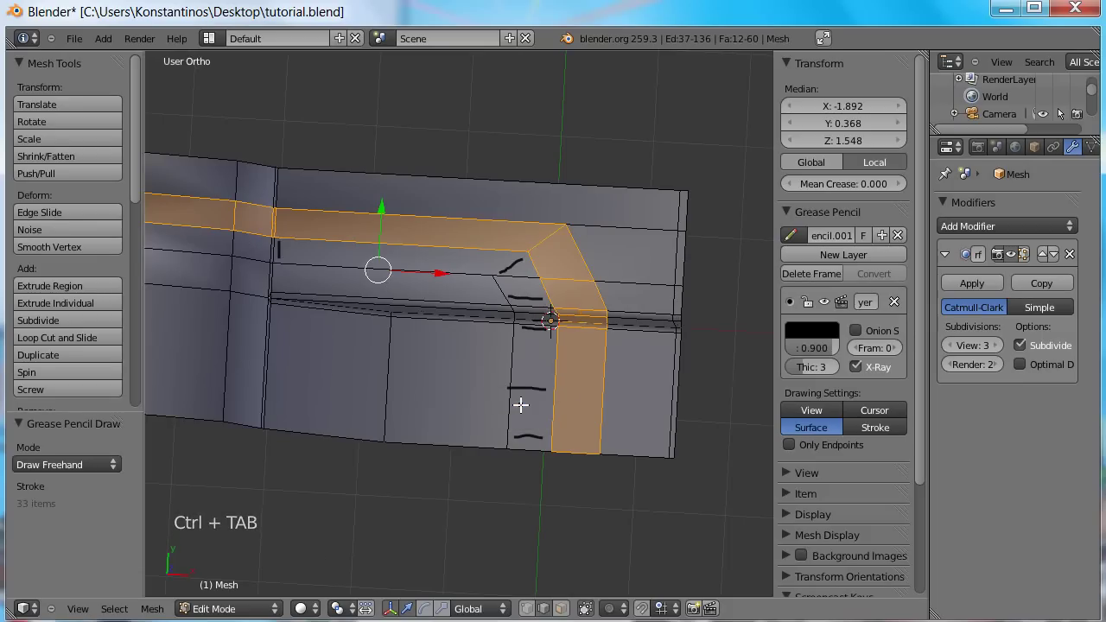
key(ctrl+Tab)
click(523, 402)
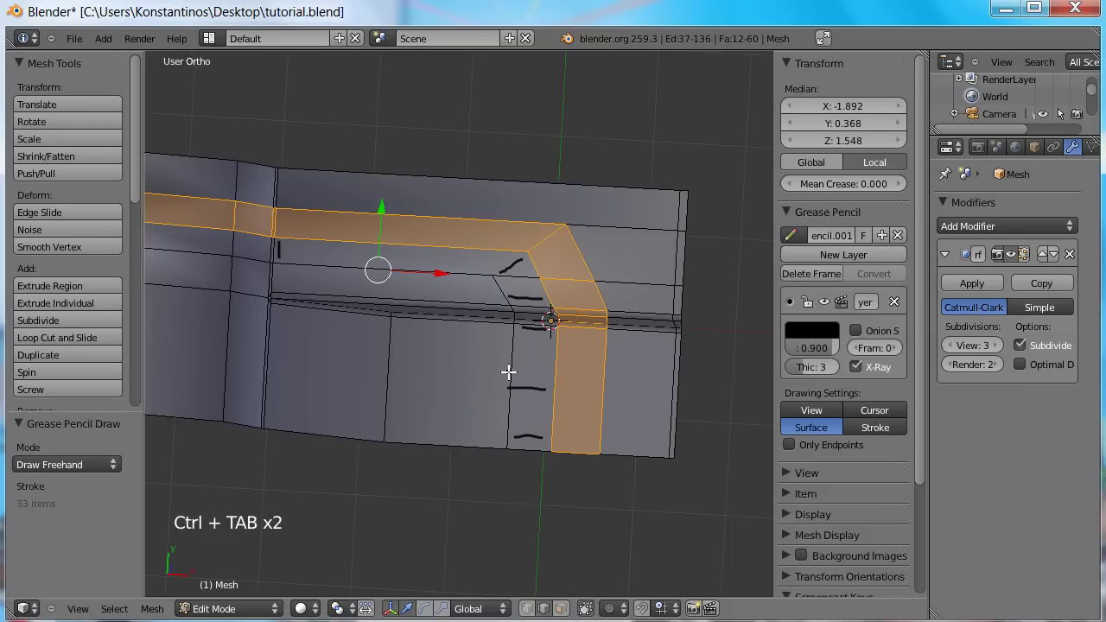
key(ctrl+Tab)
click(501, 352)
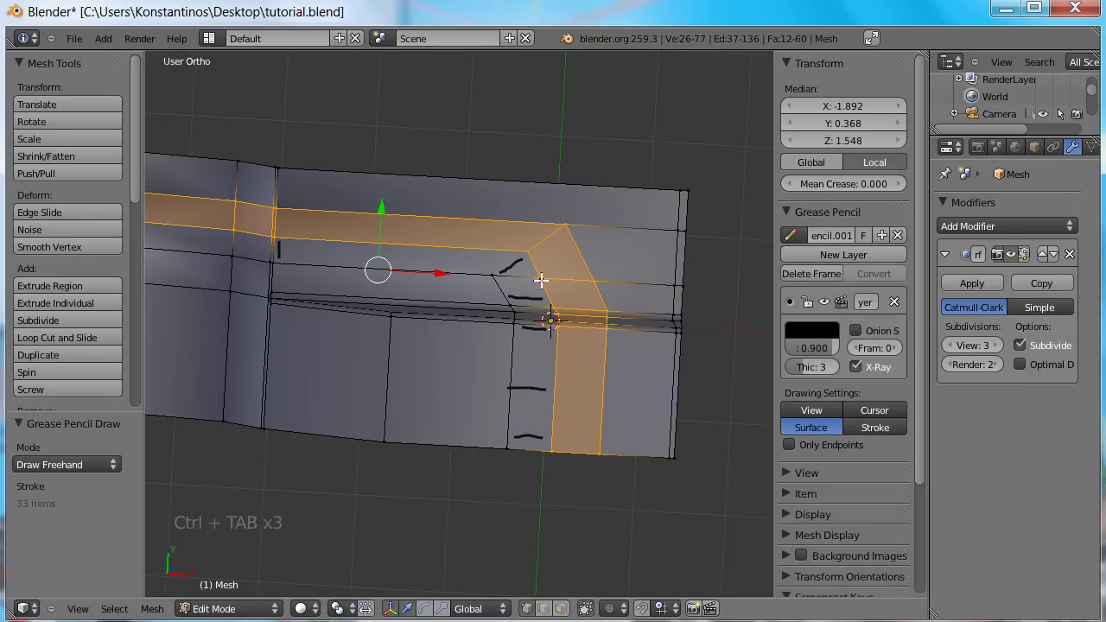
right_click(542, 279)
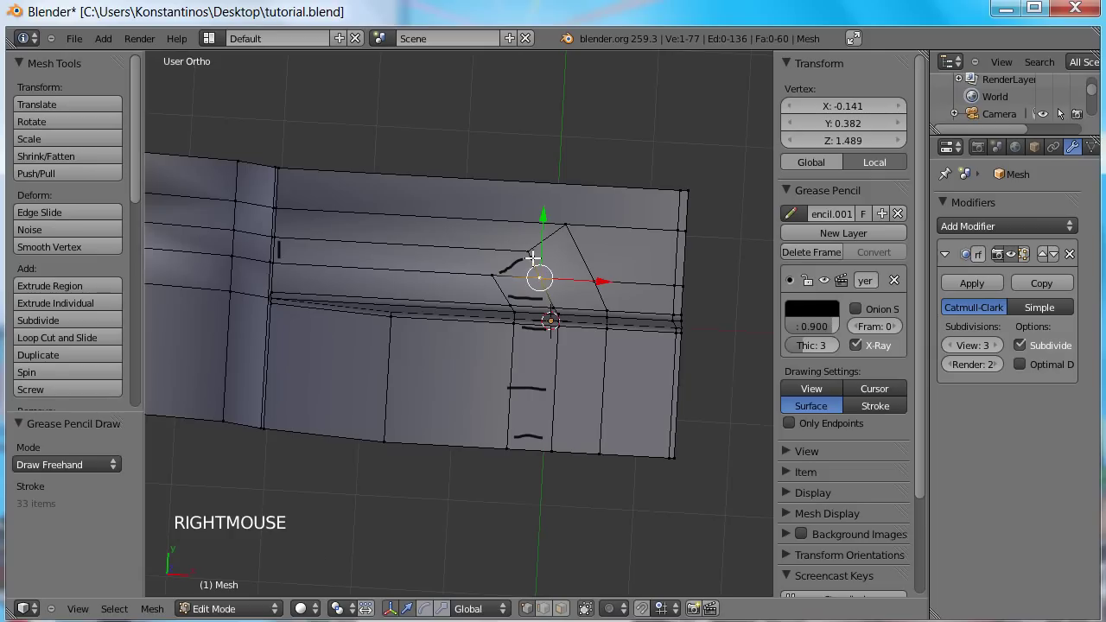
shift+right_click(531, 251)
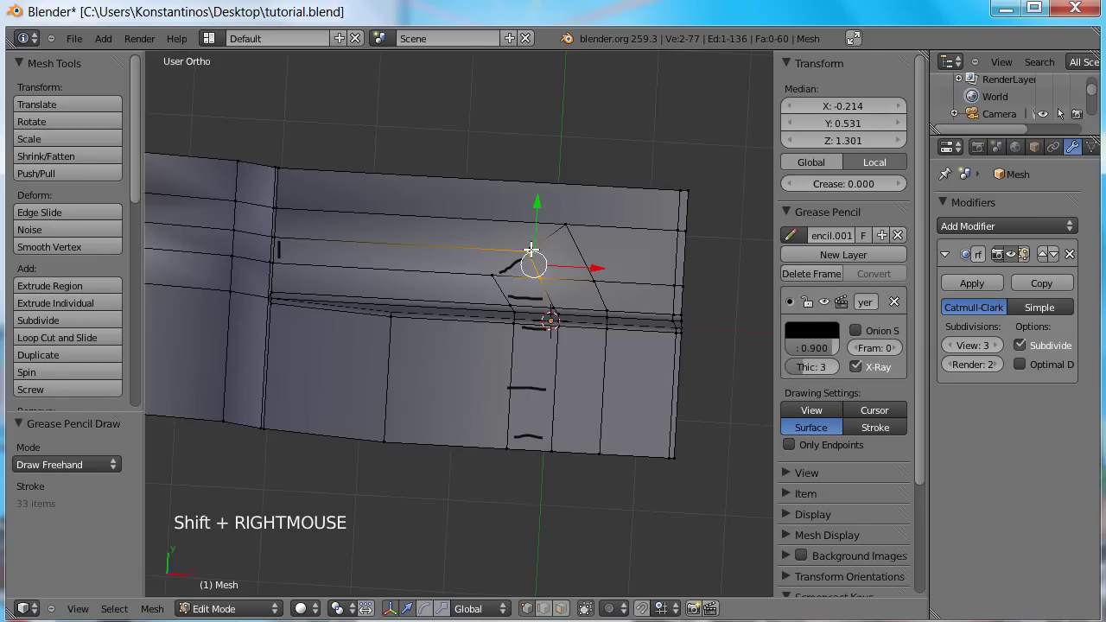
key(alt+m)
click(529, 249)
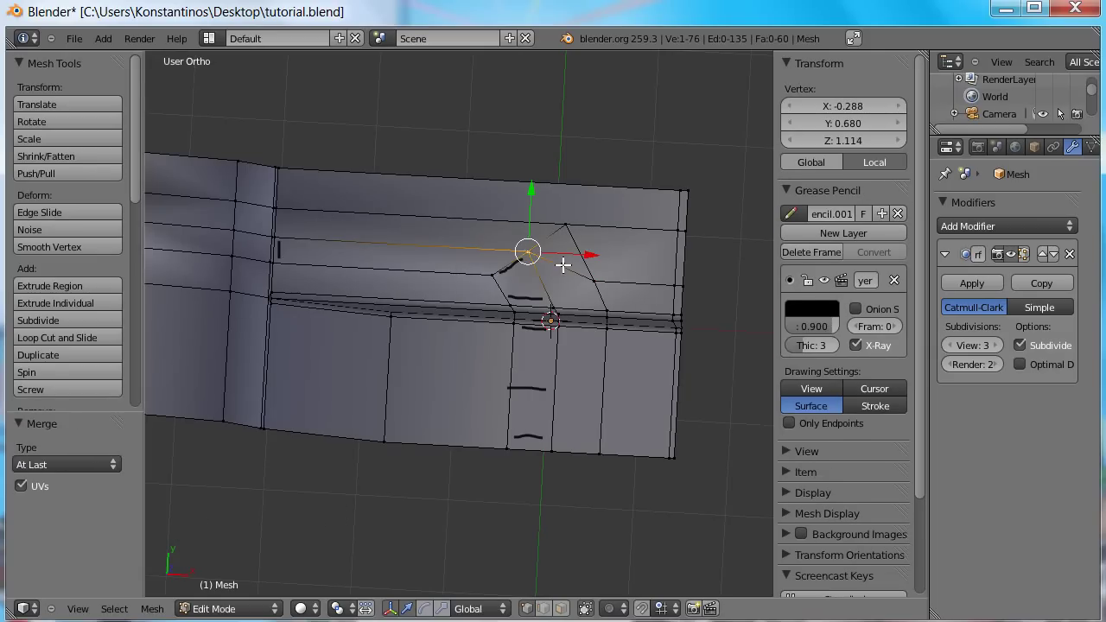
- Select the marked edge ring to check it, and delete the edge loop from the merged vertex to the strip's end, using Edge Loop
ctrl+alt+right_click(508, 270)
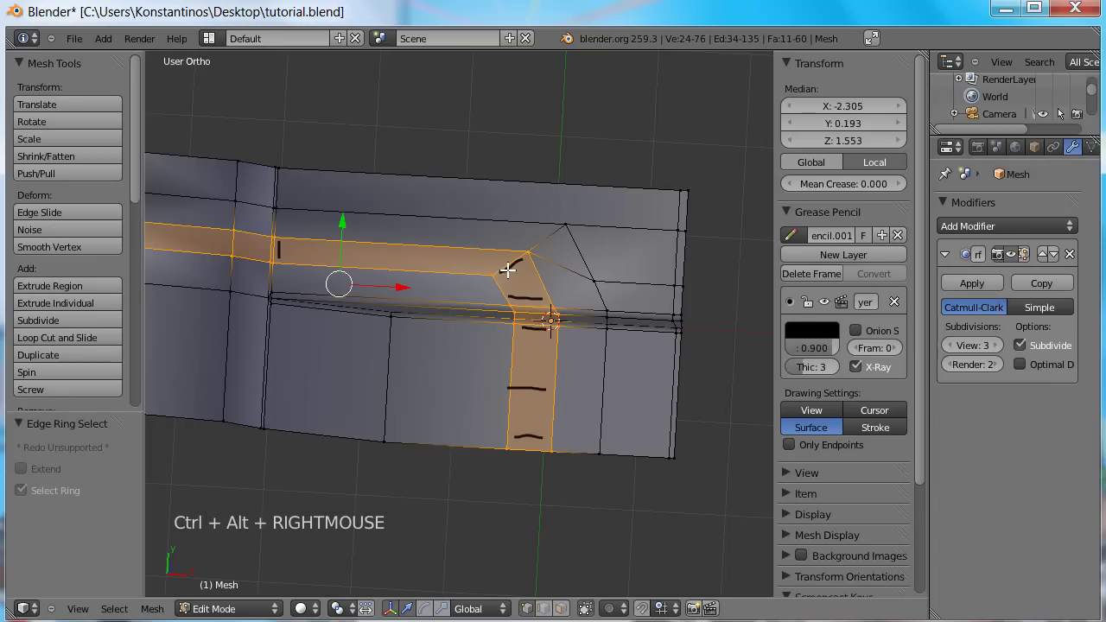
key(a)
alt+shift+right_click(620, 285)
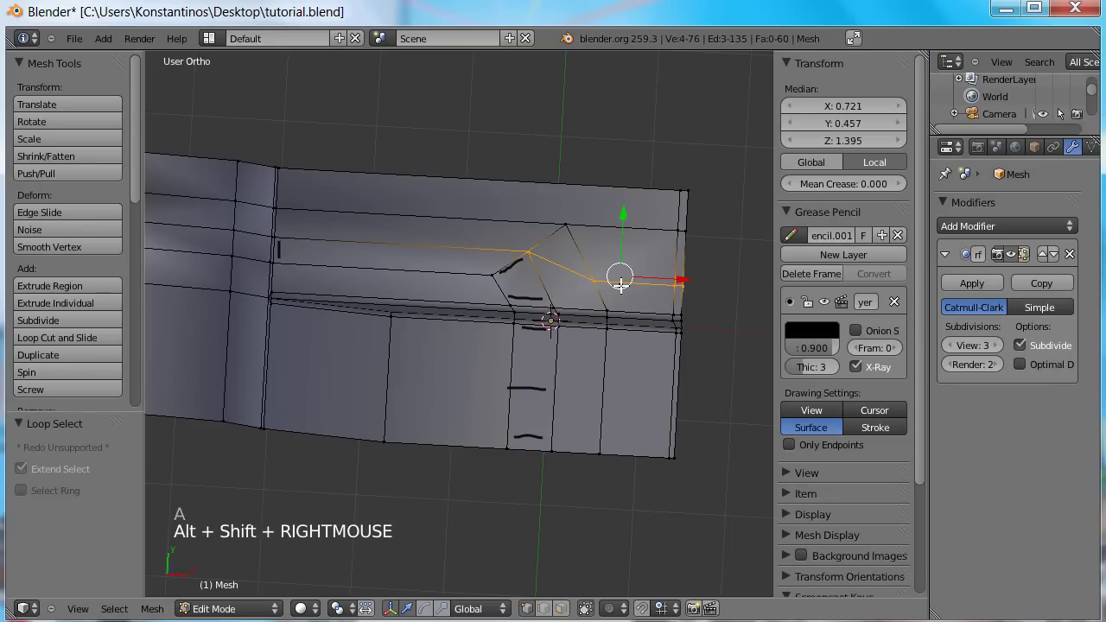
key(x)
click(620, 287)
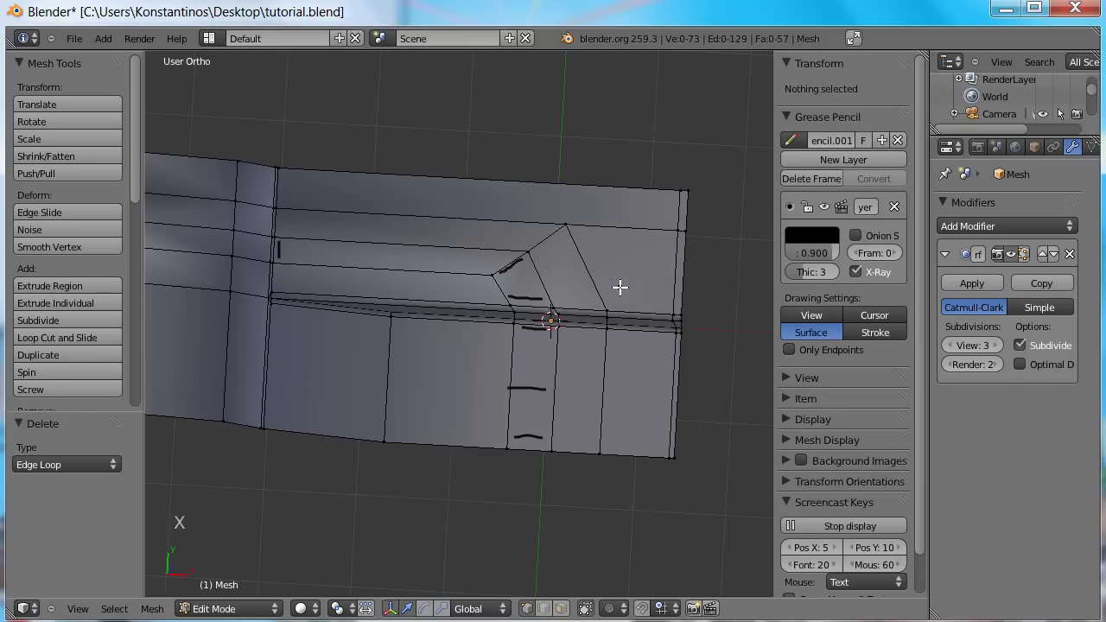
- Select the two redirected edge rings in turn to check their flow, and preview the smoothed strip in Object Mode
middle_drag(617, 295, 569, 274)
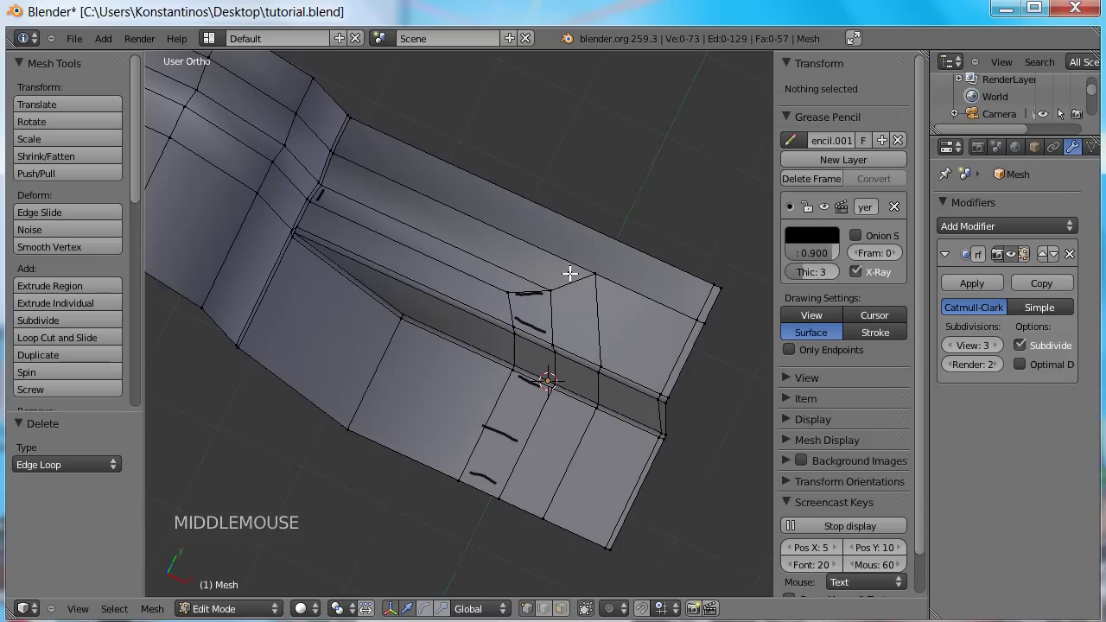
ctrl+alt+right_click(536, 335)
ctrl+alt+right_click(581, 360)
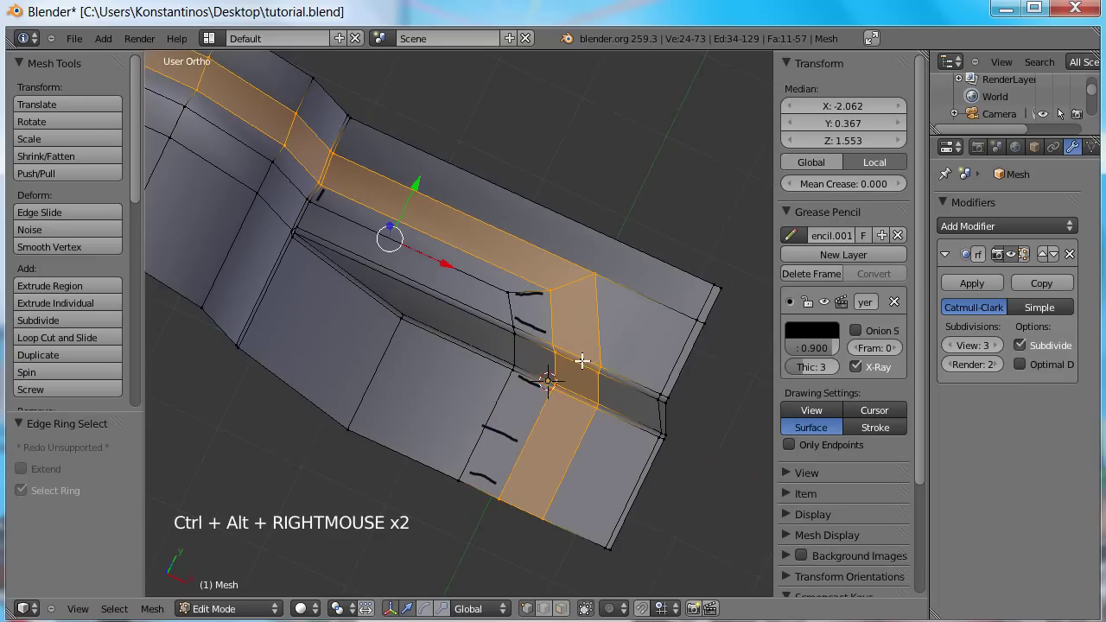
key(Tab)
middle_drag(582, 368, 565, 336)
key(Tab)
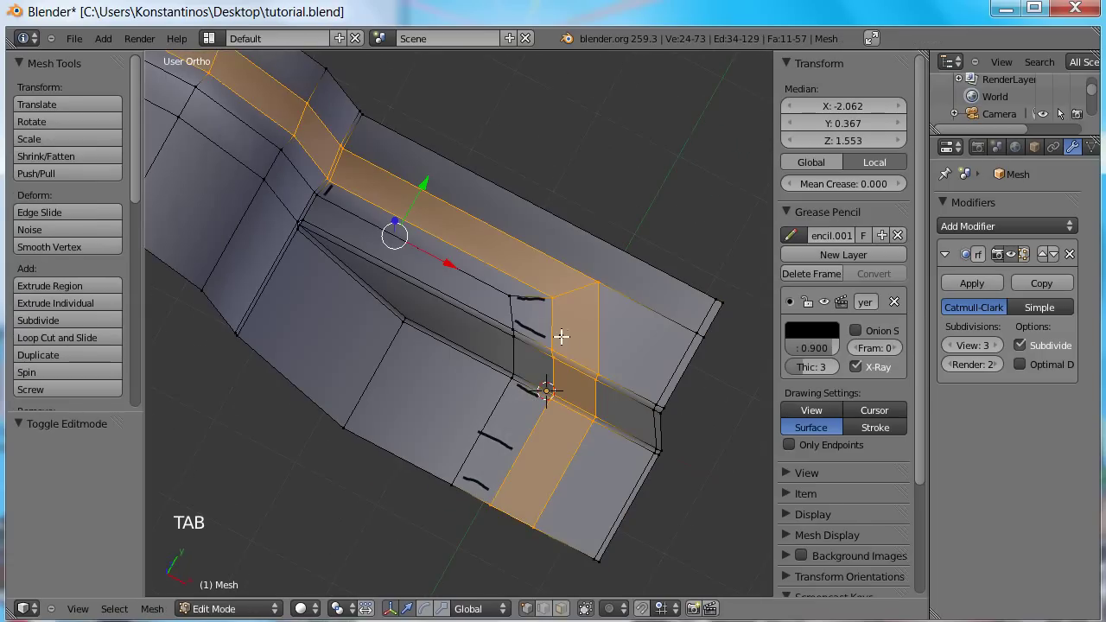
- Copy the middle cut's groove-bottom vertex Z value and set the cut's two vertices on the wall's upper edge to Z 1.114
right_click(554, 295)
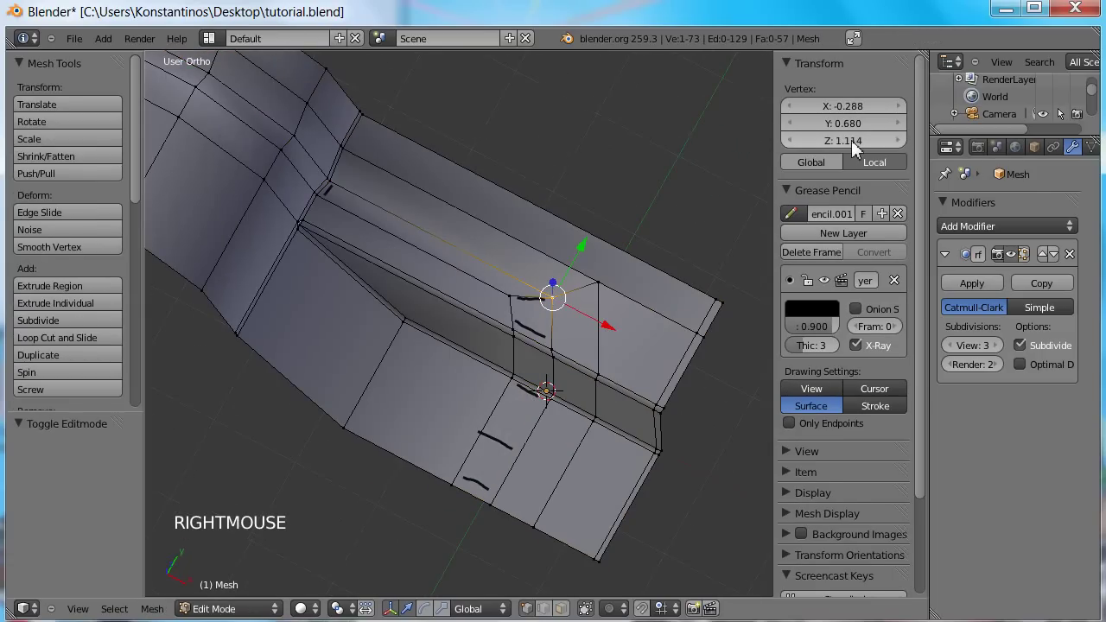
key(ctrl+c)
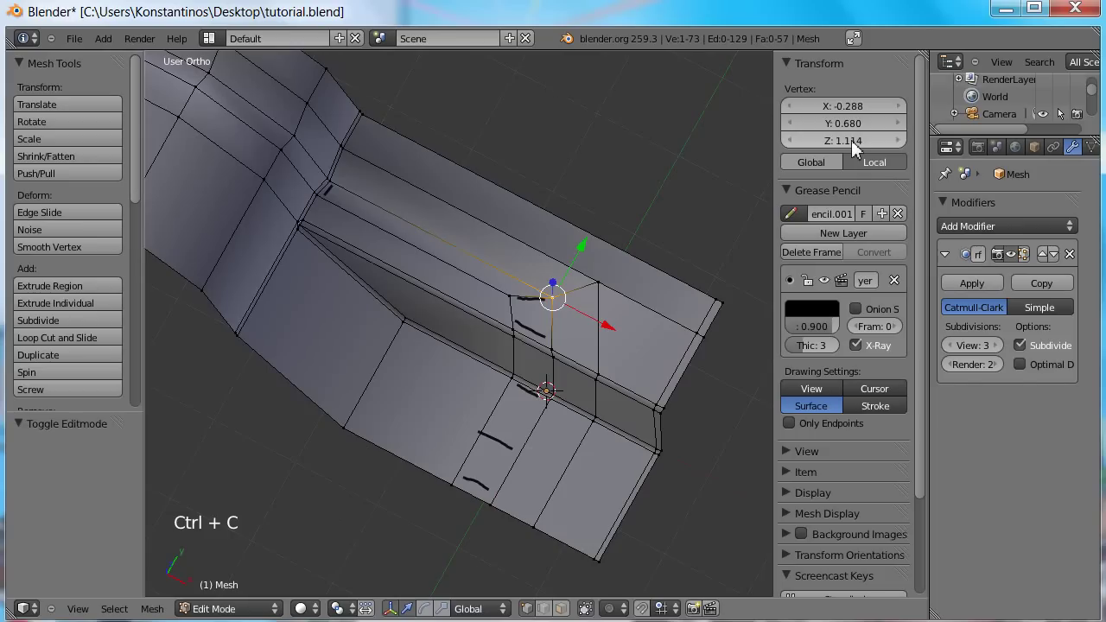
key(ctrl+c)
middle_drag(605, 371, 557, 337)
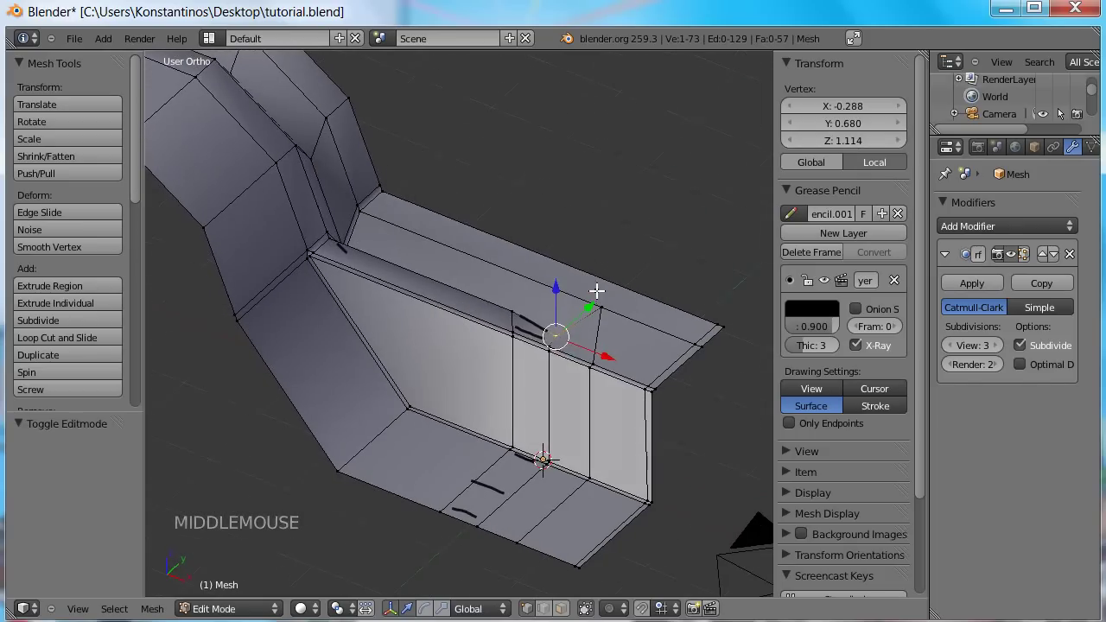
right_click(550, 347)
shift+right_click(551, 347)
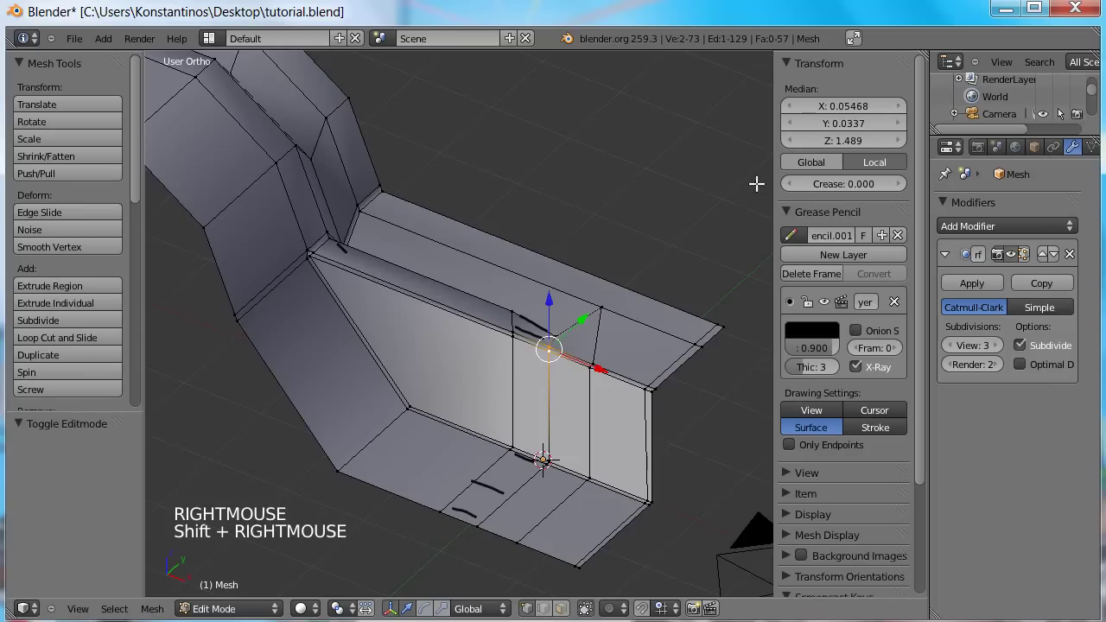
key(ctrl+v)
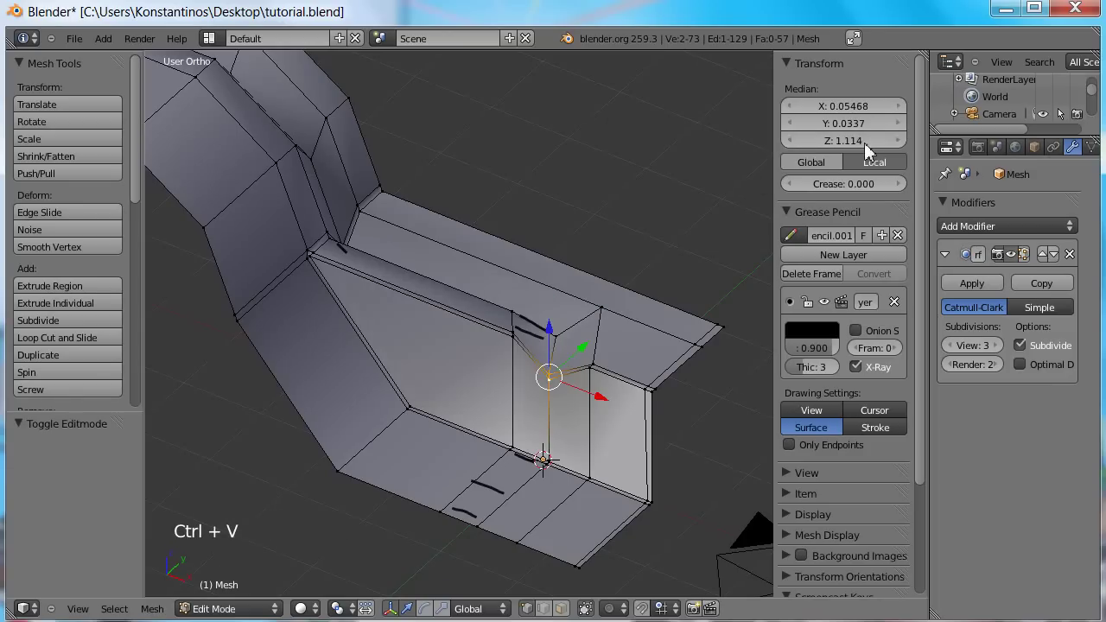
key(Return)
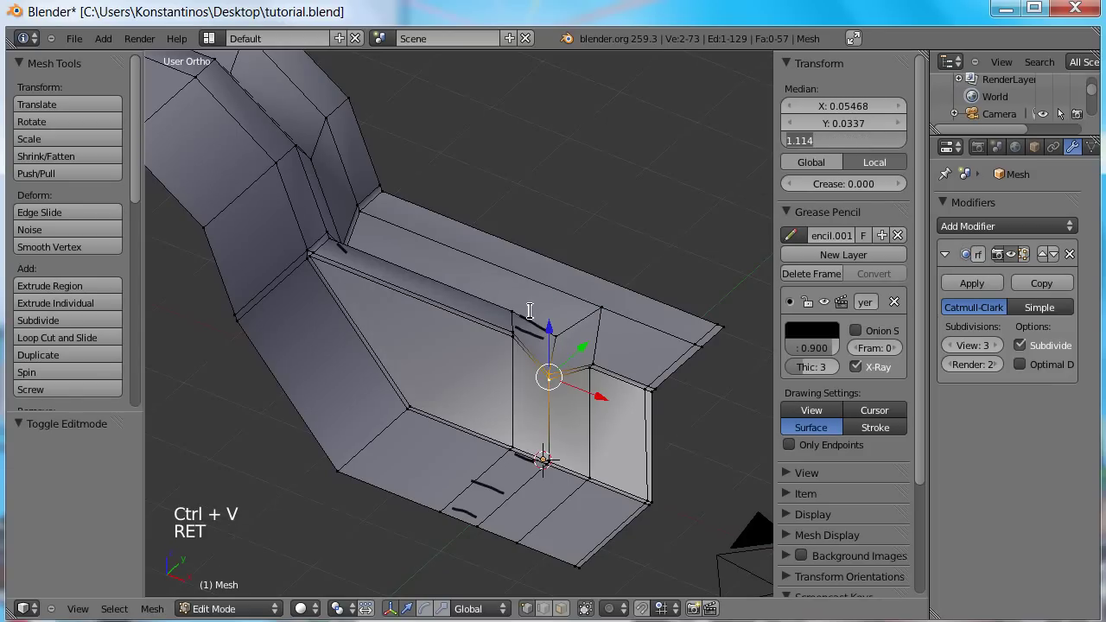
key(Tab)
key(Tab)
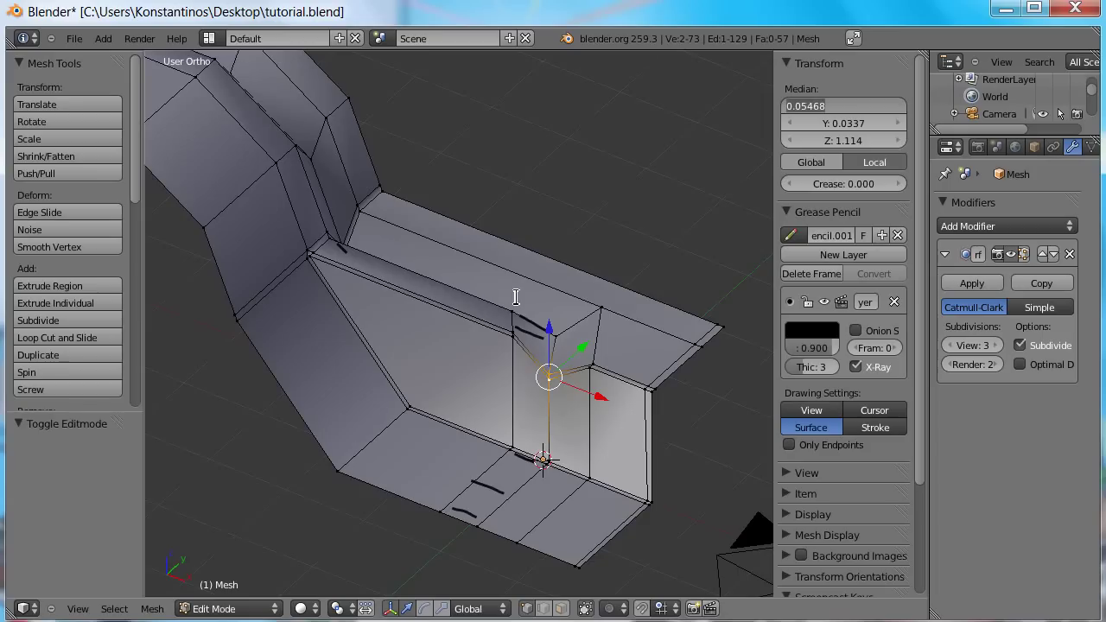
key(Escape)
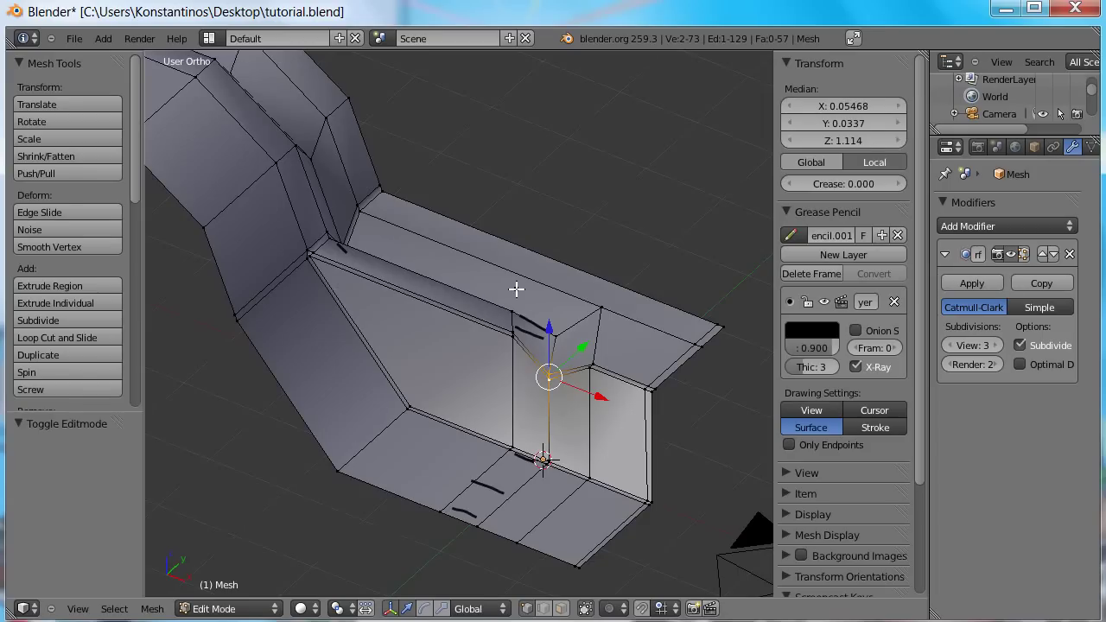
- Preview the smoothed strip in Object Mode and delete the Grease Pencil layer
key(Tab)
mouse_move(503, 291)
middle_down()
mouse_move(476, 331)
mouse_move(511, 304)
mouse_move(429, 294)
mouse_move(403, 250)
mouse_move(485, 219)
mouse_move(504, 237)
mouse_move(501, 319)
mouse_move(529, 327)
middle_up()
click(893, 490)
key(Tab)
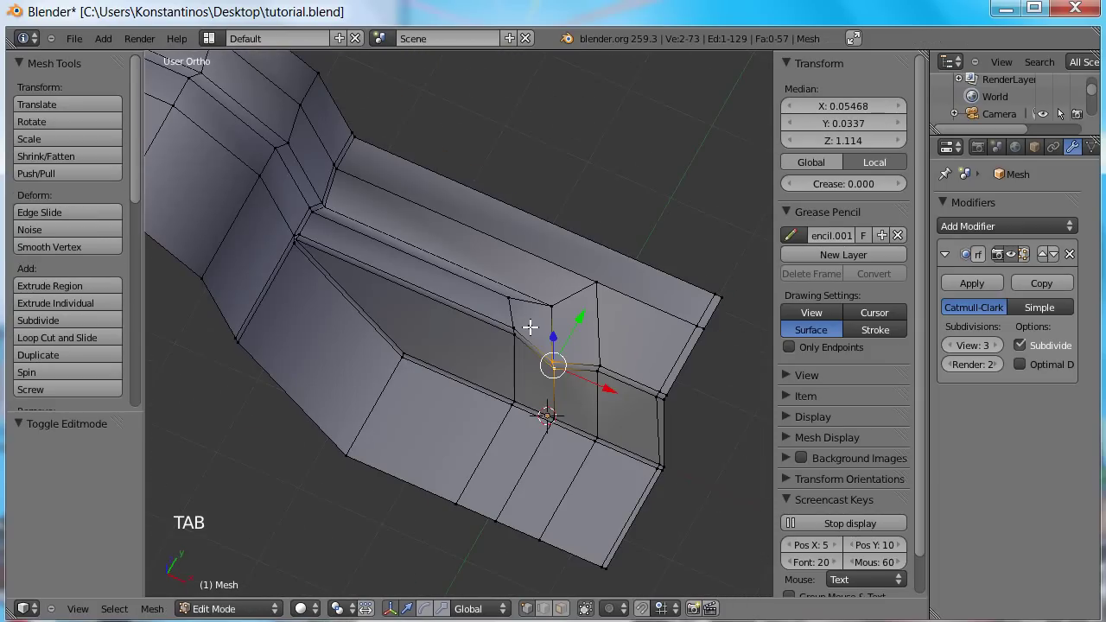
- In top view, select the long face along the outer edge and knife-cut it straight from the diagonal's corner vertex to the outer edge
key(KP_7)
right_click(490, 274)
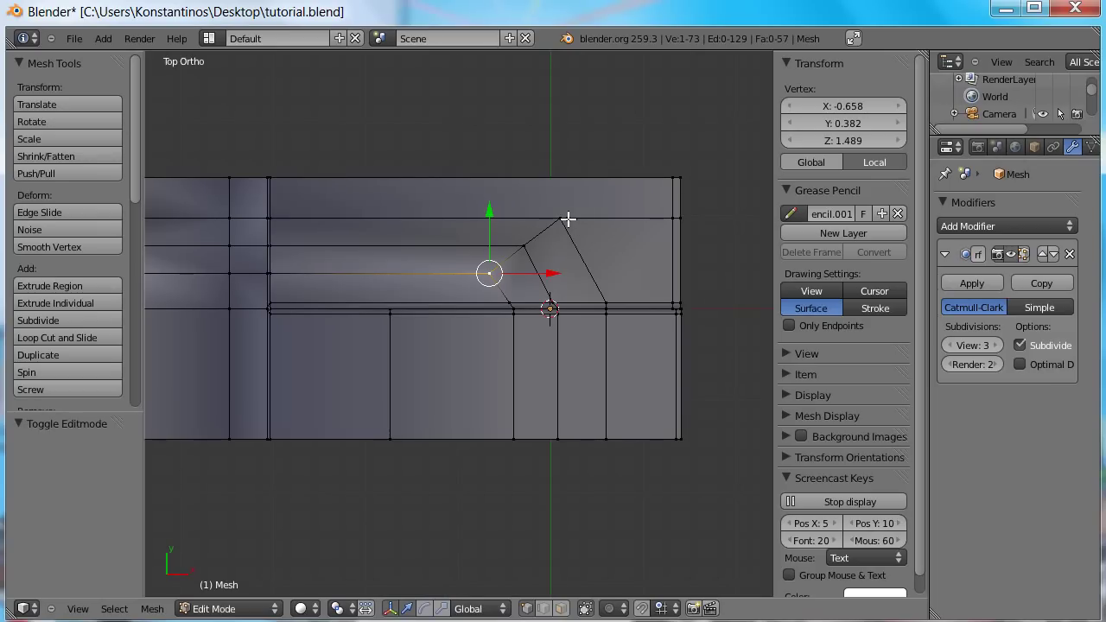
key(ctrl+Tab)
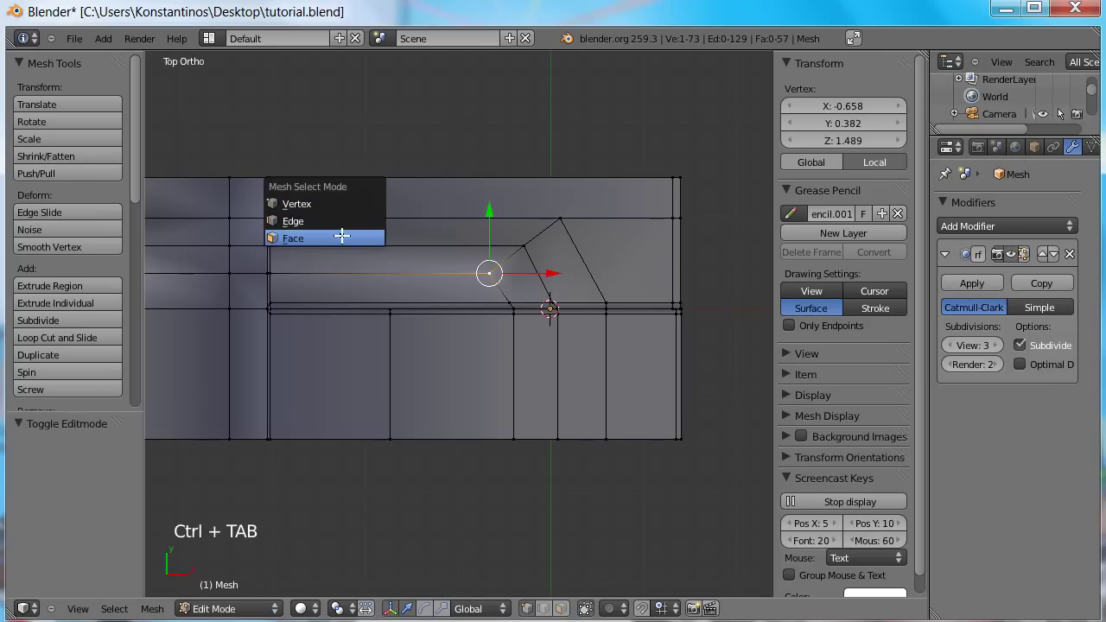
click(345, 234)
right_click(492, 200)
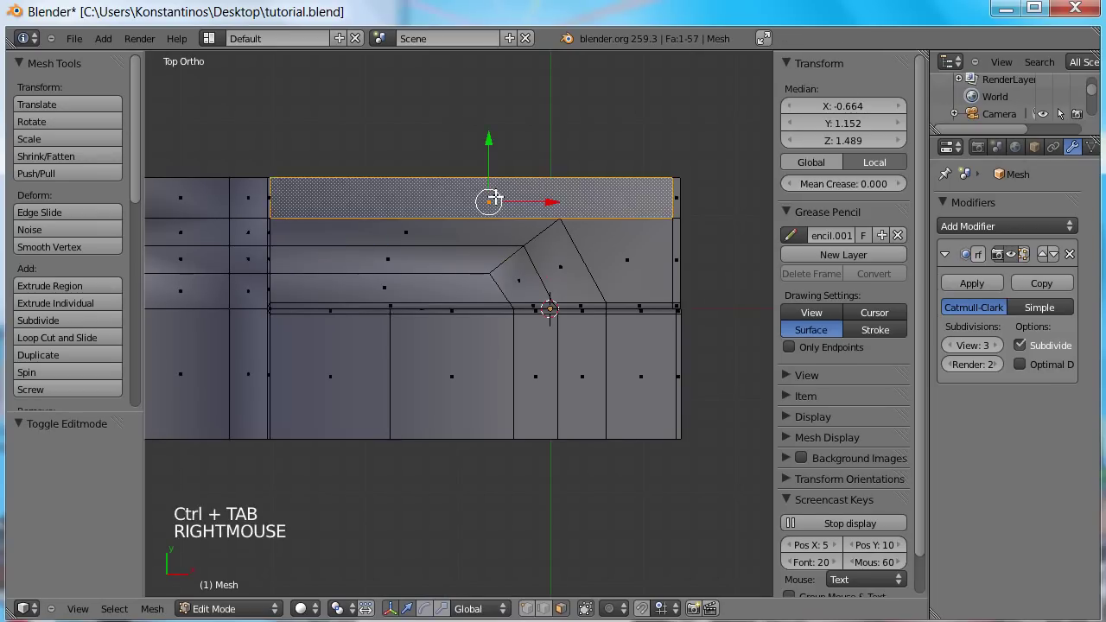
key(k)
click(562, 219)
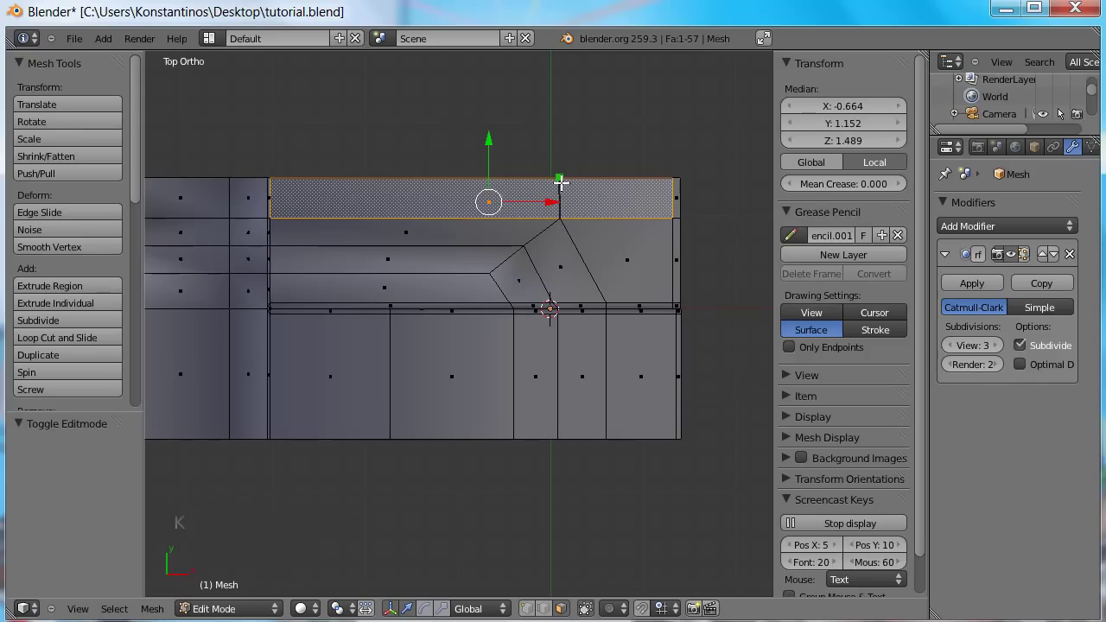
click(561, 180)
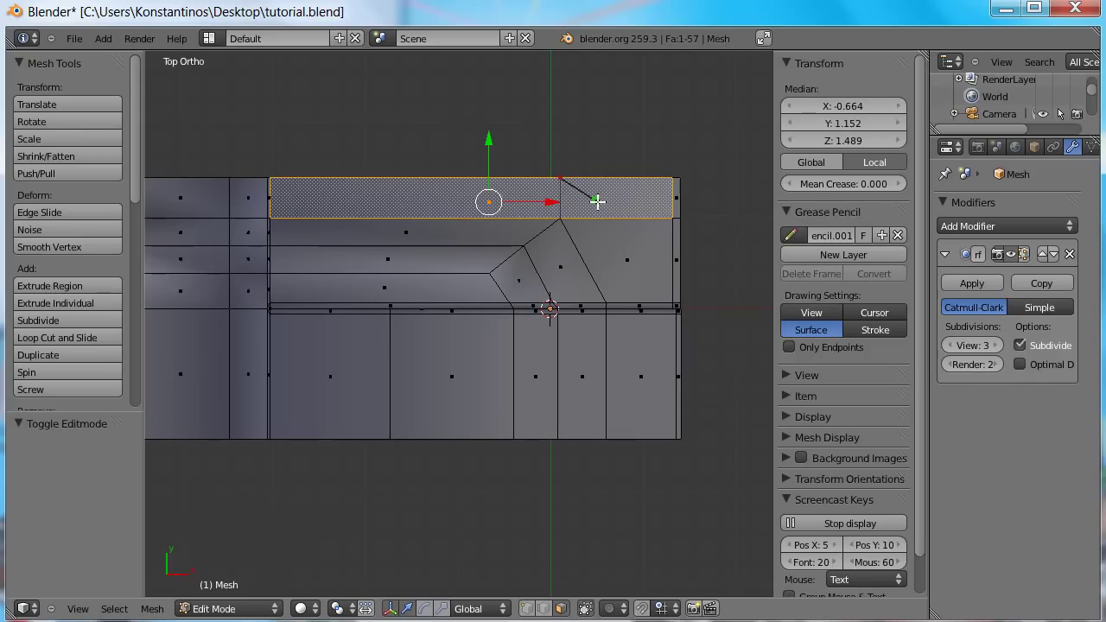
right_click(597, 200)
- Select the faces around the new knife cut one after another to check that they are quads
middle_drag(527, 257, 440, 200)
right_click(438, 196)
right_click(637, 229)
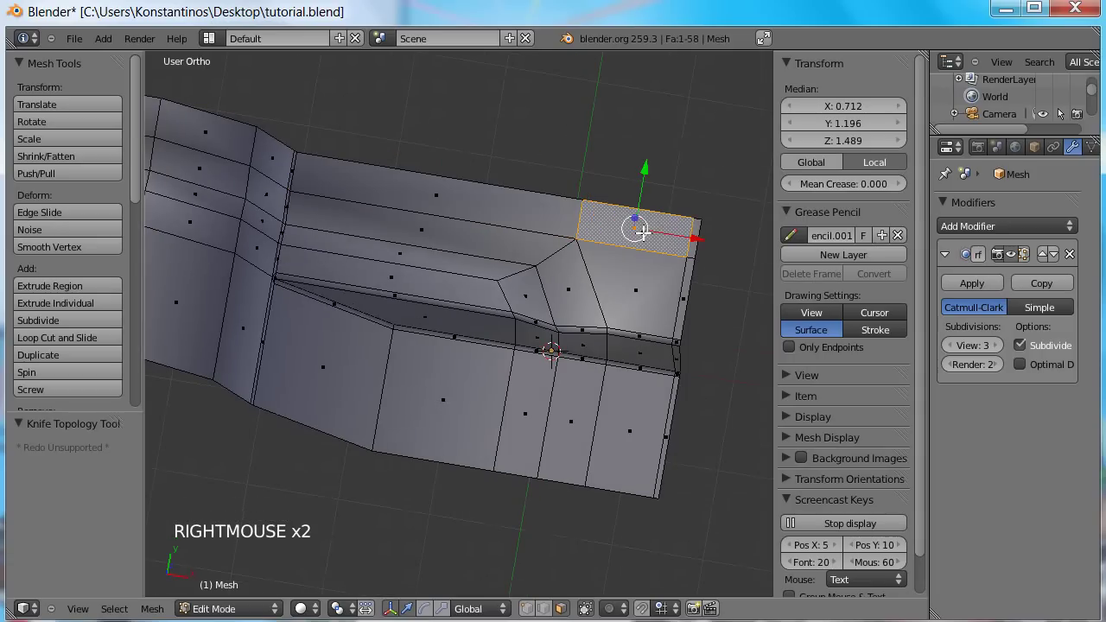
right_click(622, 275)
right_click(545, 264)
right_click(536, 249)
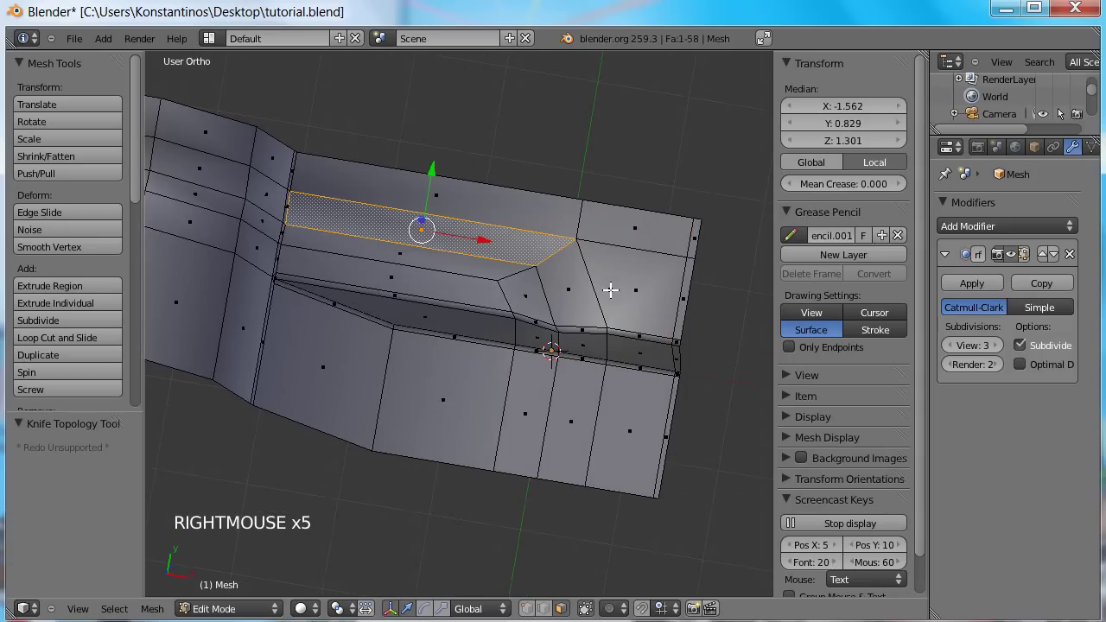
- Select the corner vertices at the outer and inner ends of the groove's bend in vertex mode and preview the smoothed strip in Object Mode
key(ctrl+Tab)
click(596, 250)
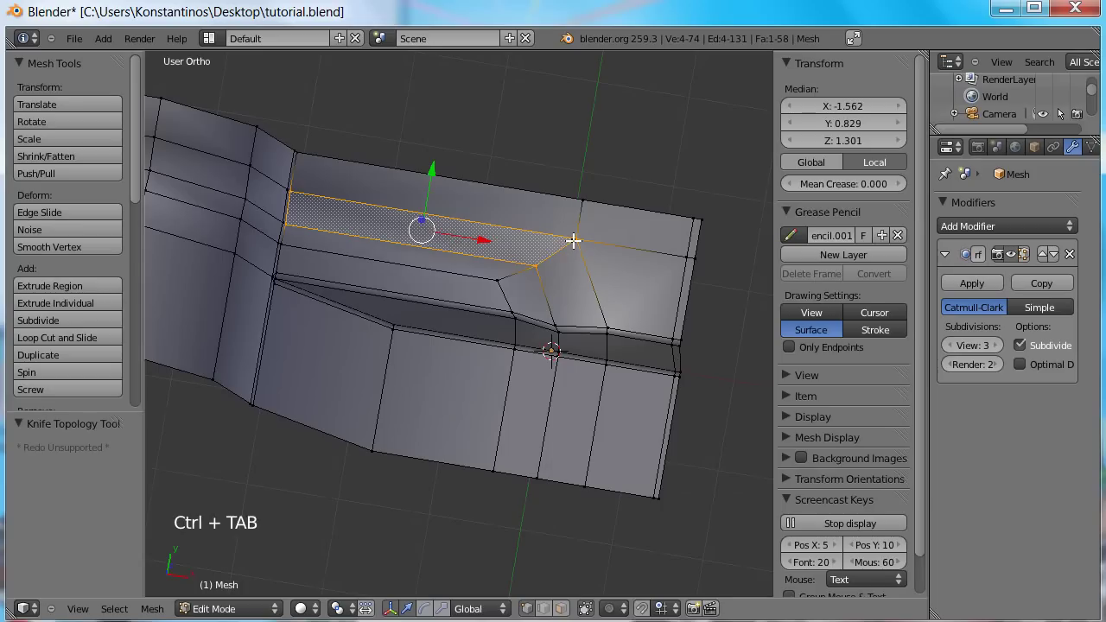
right_click(575, 239)
middle_drag(624, 275, 593, 256)
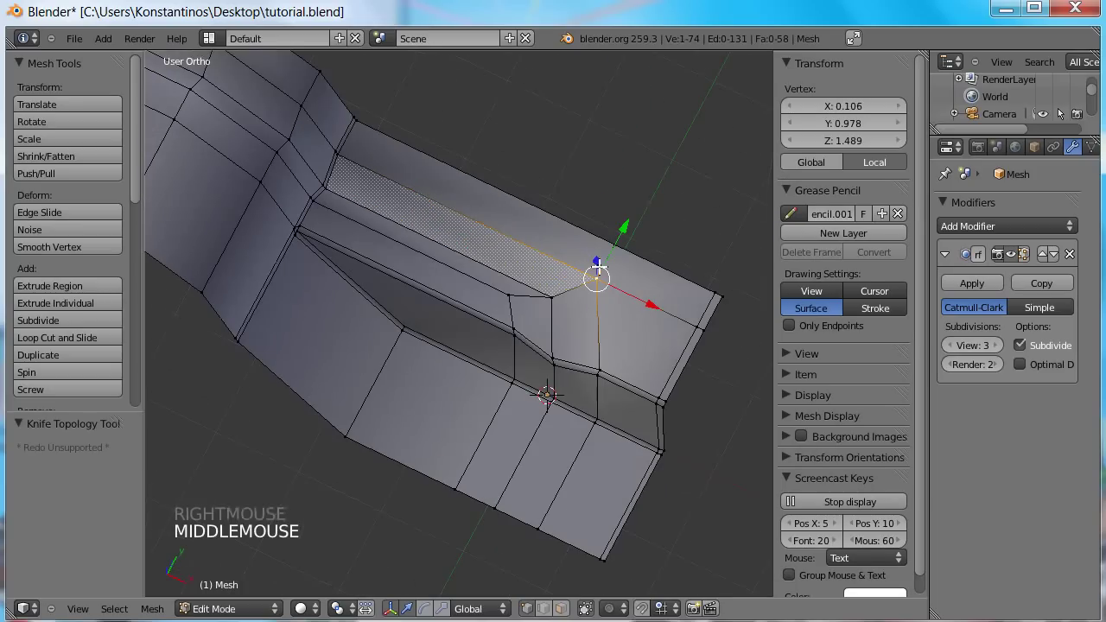
shift+right_click(509, 296)
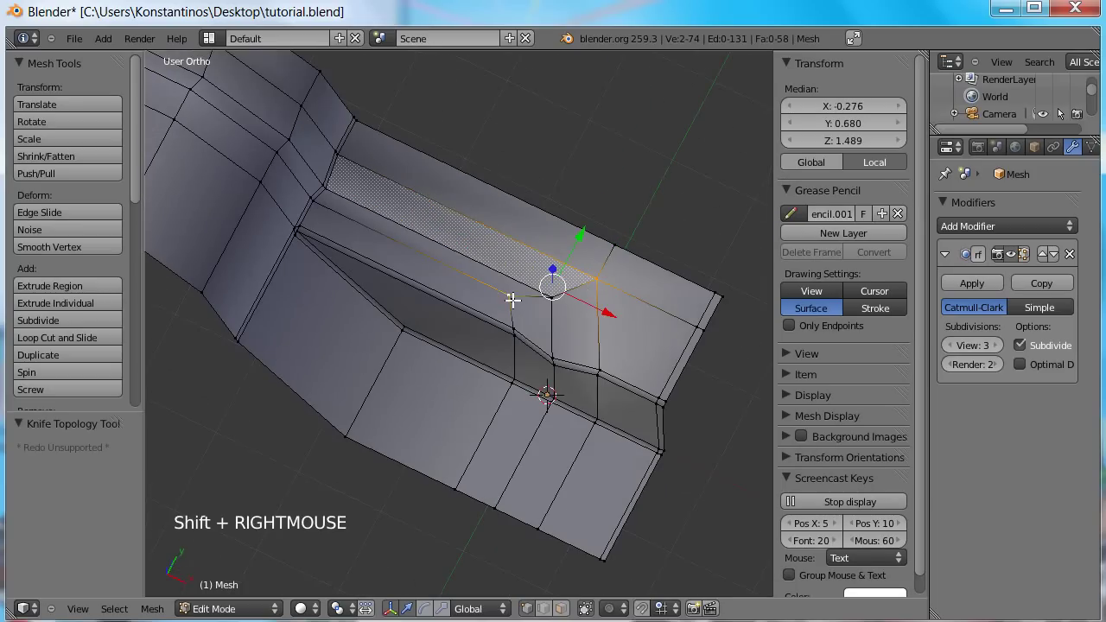
key(Tab)
middle_drag(605, 304, 531, 251)
key(Tab)
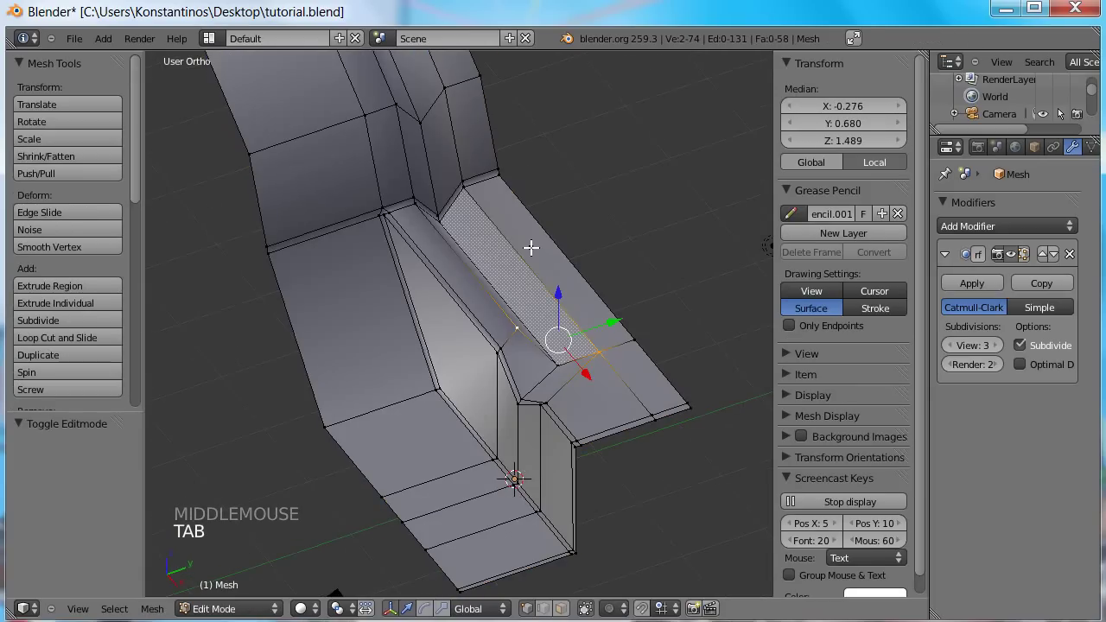
- Add two supporting loop cuts, one close to the groove's outer edge and one close to its inner edge, following the bend down the wall
key(ctrl+r)
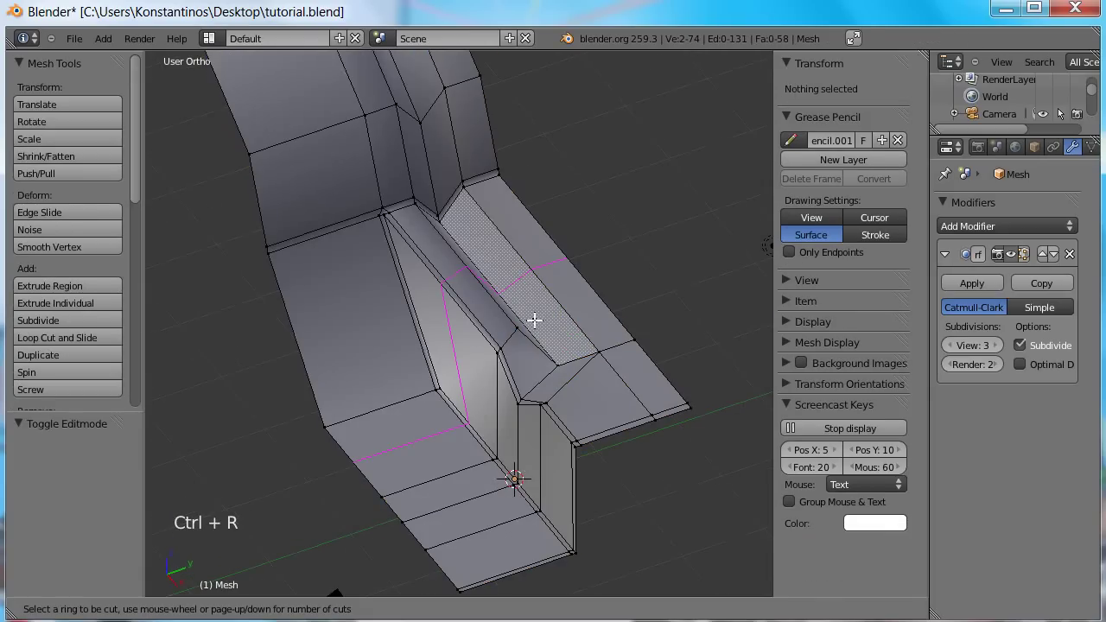
click(572, 361)
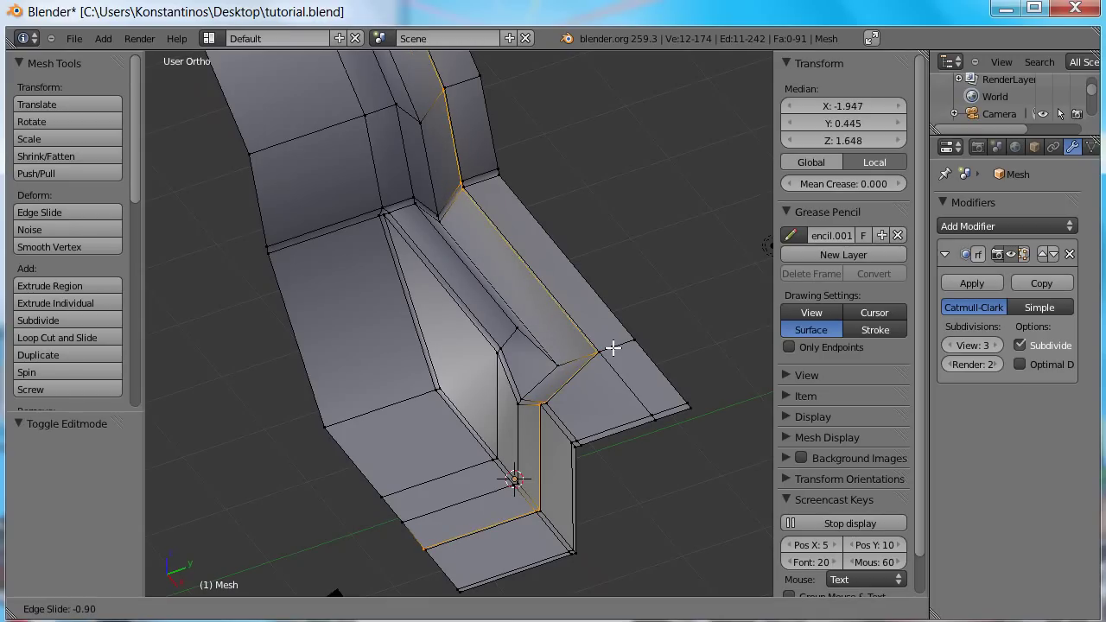
click(612, 348)
middle_drag(578, 338, 470, 331)
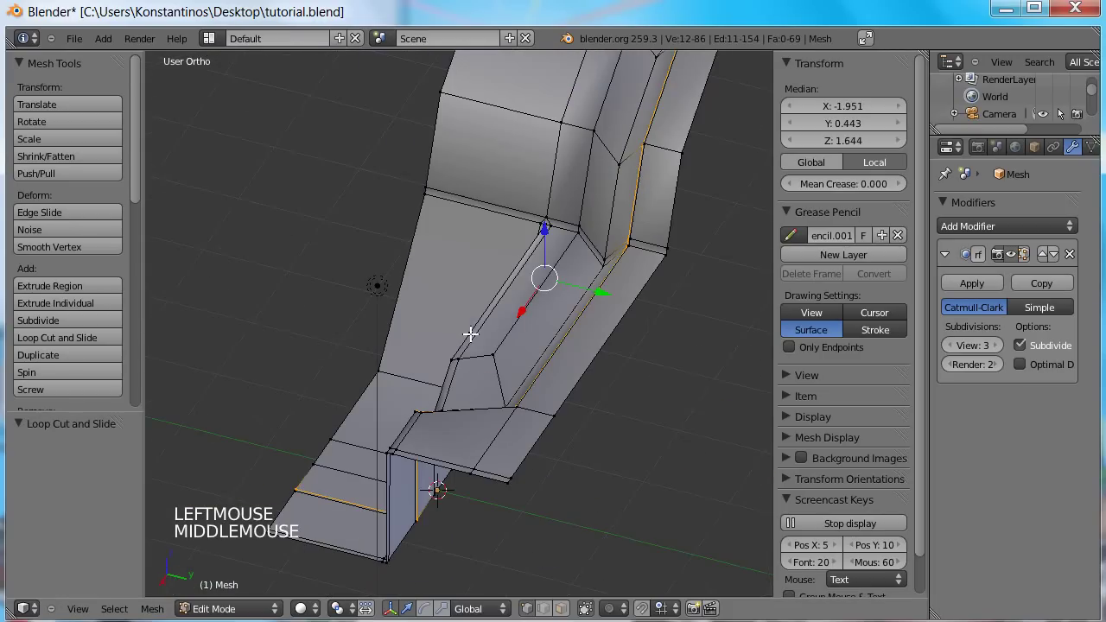
key(ctrl+r)
click(487, 365)
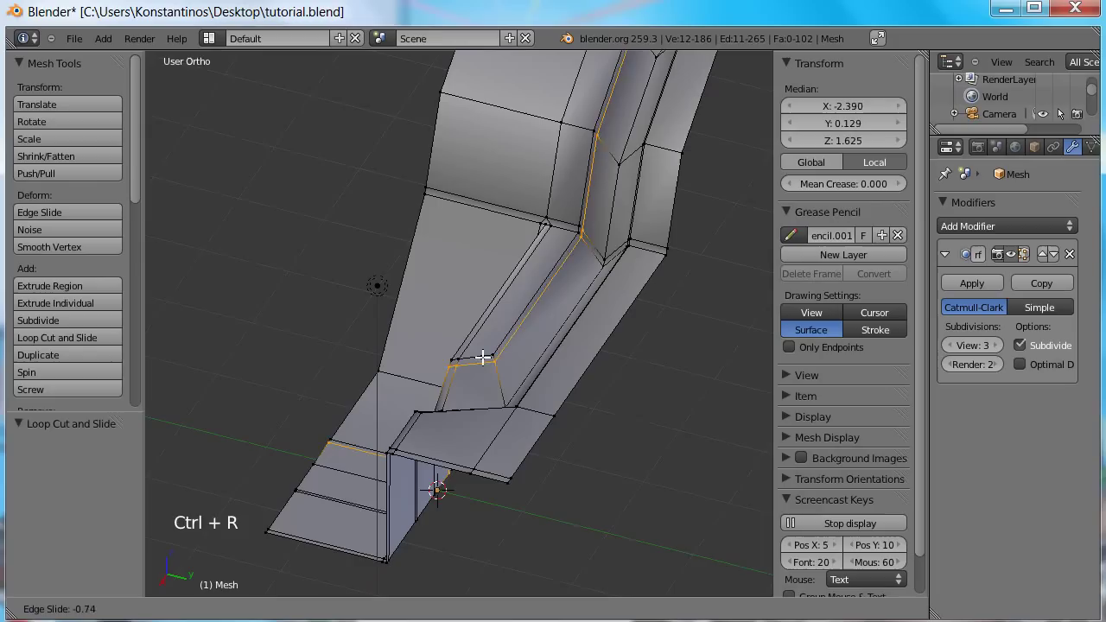
click(517, 346)
- Examine the smoothed strip in Object Mode from several angles, checking the groove's bend and the wall
key(Tab)
middle_drag(507, 333, 646, 370)
scroll(499, 322, down, 2)
scroll(499, 321, down, 3)
middle_drag(496, 316, 541, 317)
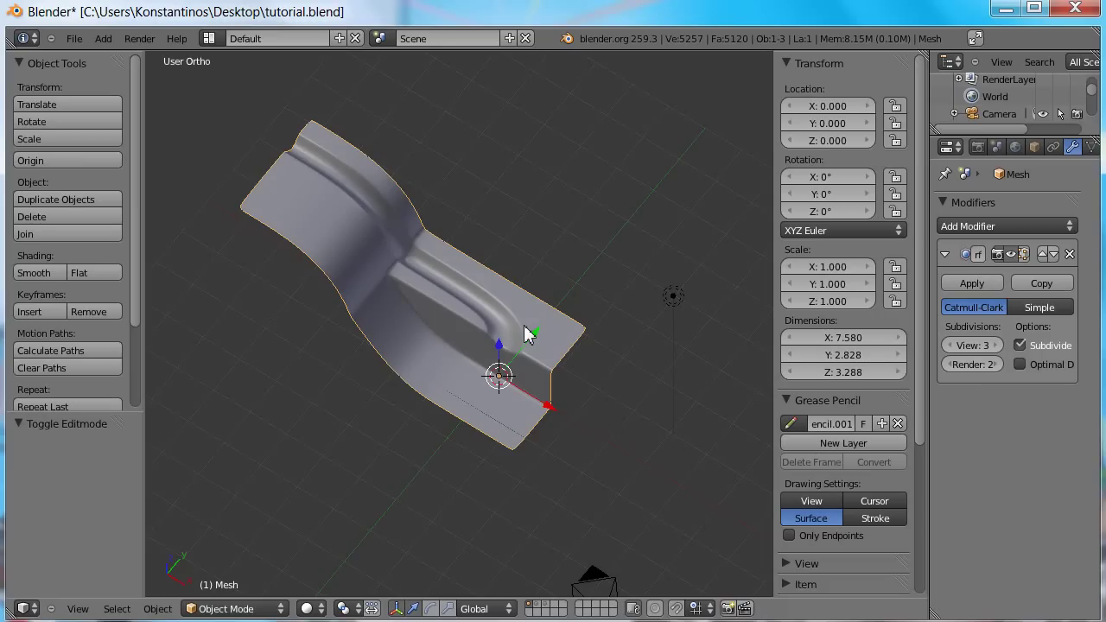
mouse_move(456, 347)
middle_down()
mouse_move(412, 339)
mouse_move(449, 341)
middle_up()
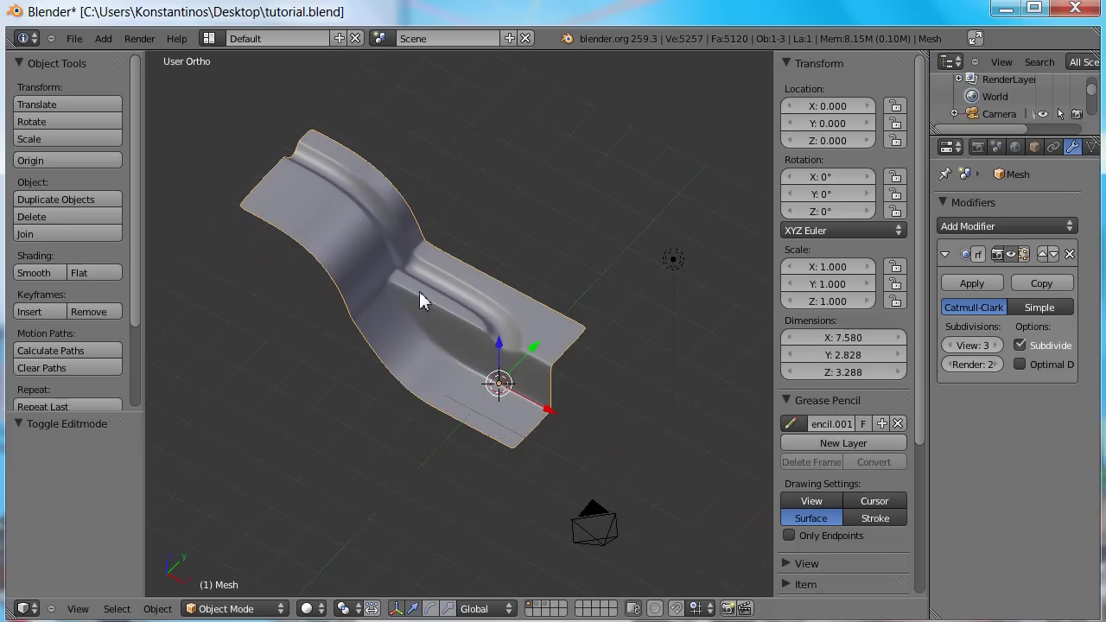
middle_drag(435, 306, 489, 346)
scroll(434, 312, up, 2)
scroll(435, 314, down, 1)
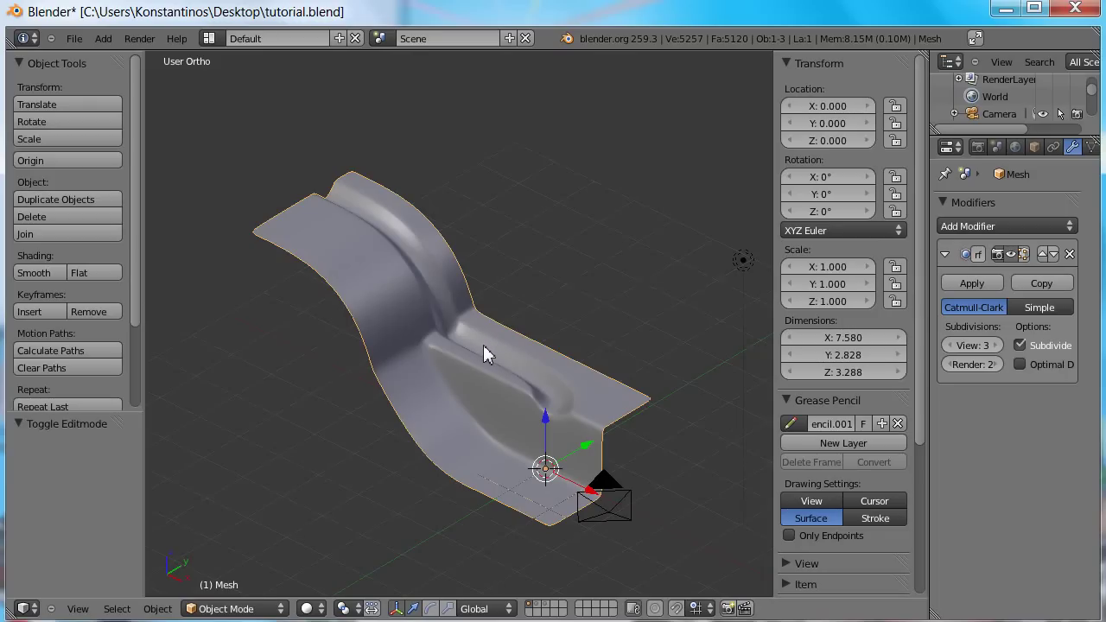
- Move the edge crossing the lower strip at the foot of the slope by -0.412 along X and preview the smoothed result in Object Mode
key(Tab)
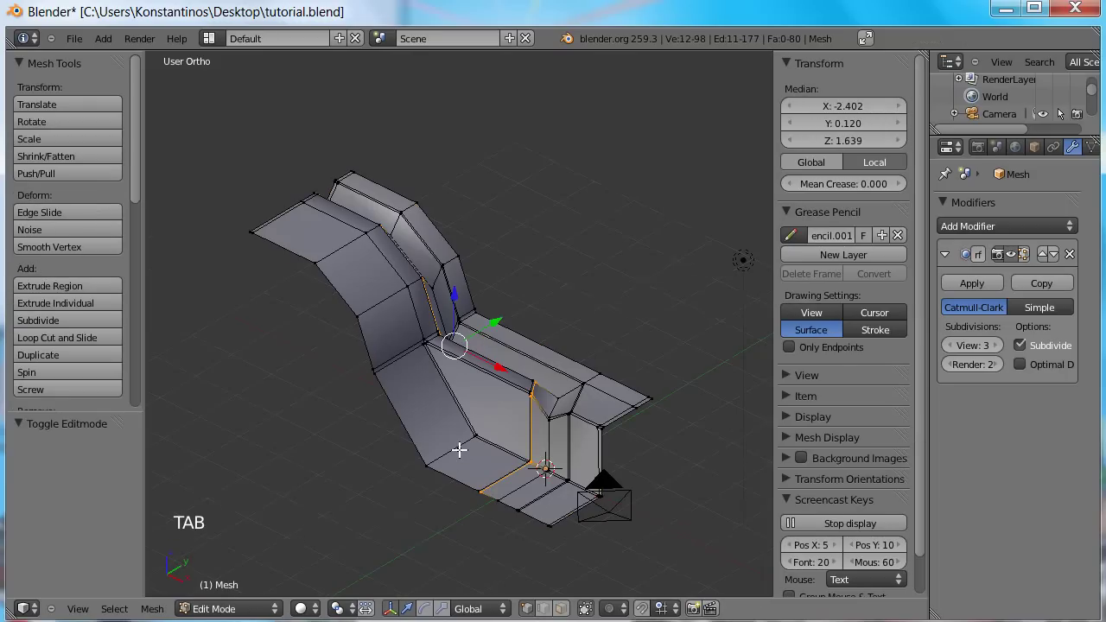
key(a)
key(a)
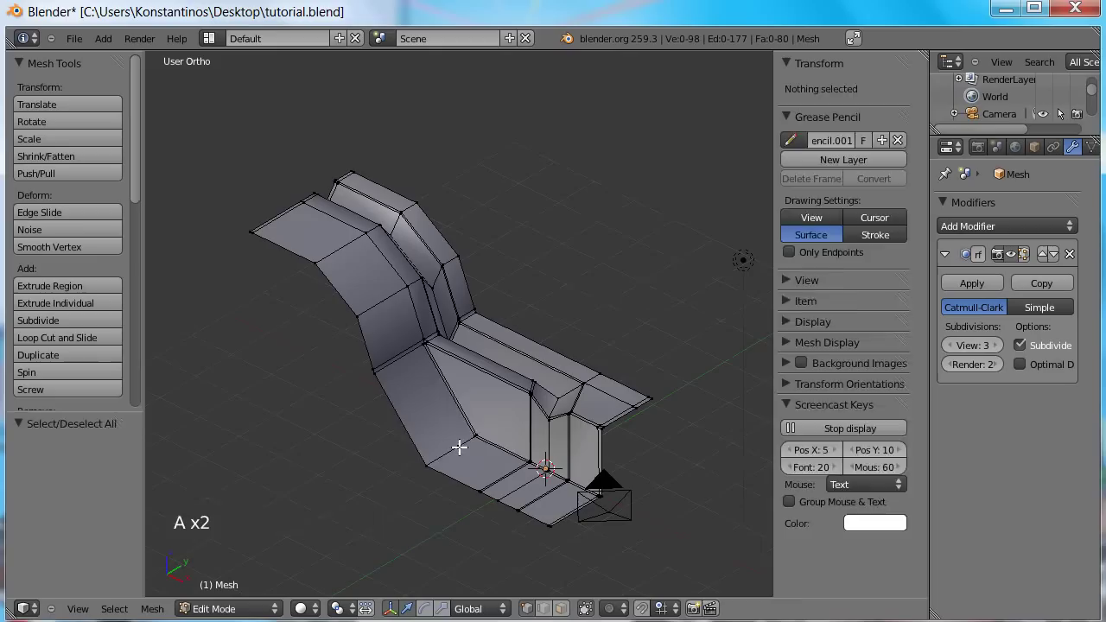
alt+shift+right_click(459, 447)
drag(504, 464, 487, 464)
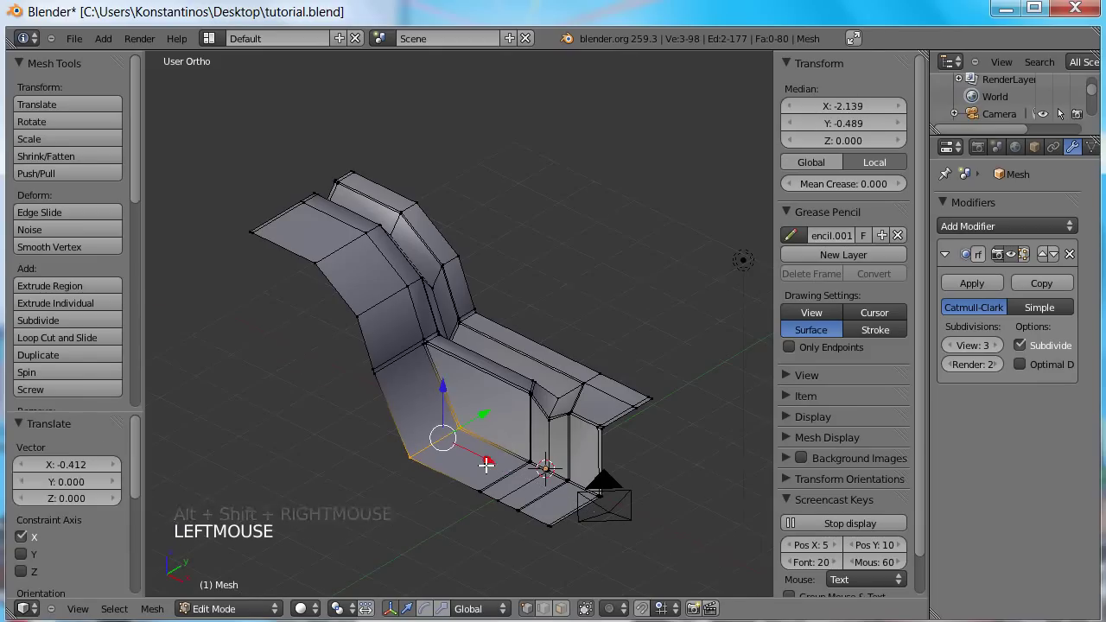
key(Tab)
mouse_move(467, 411)
middle_down()
mouse_move(469, 453)
mouse_move(479, 450)
mouse_move(475, 388)
mouse_move(472, 413)
middle_up()
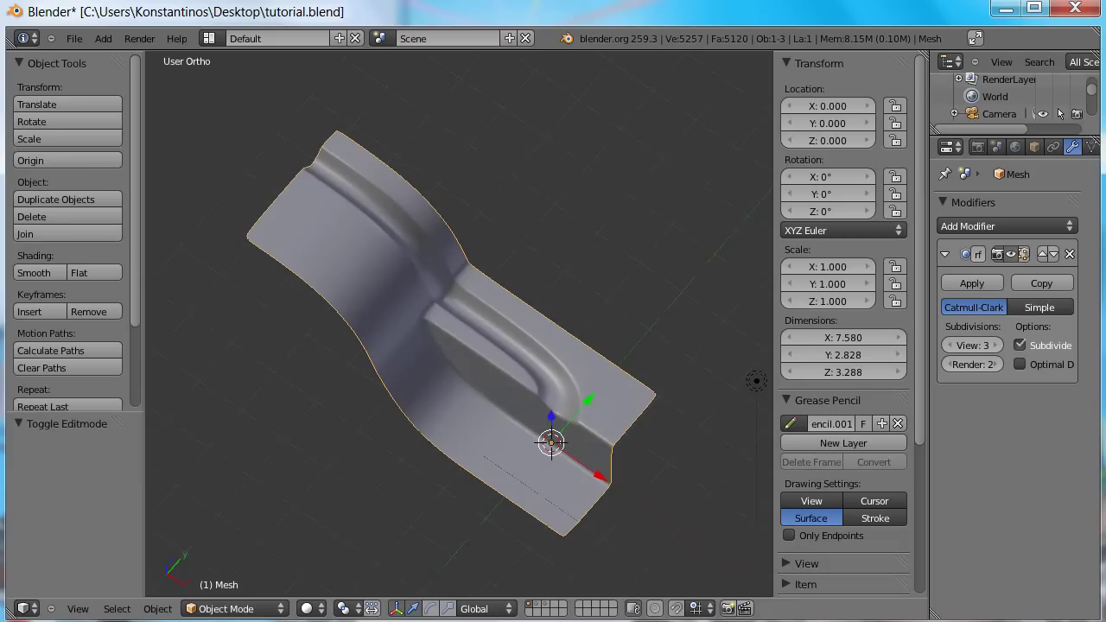
key(alt+Tab)
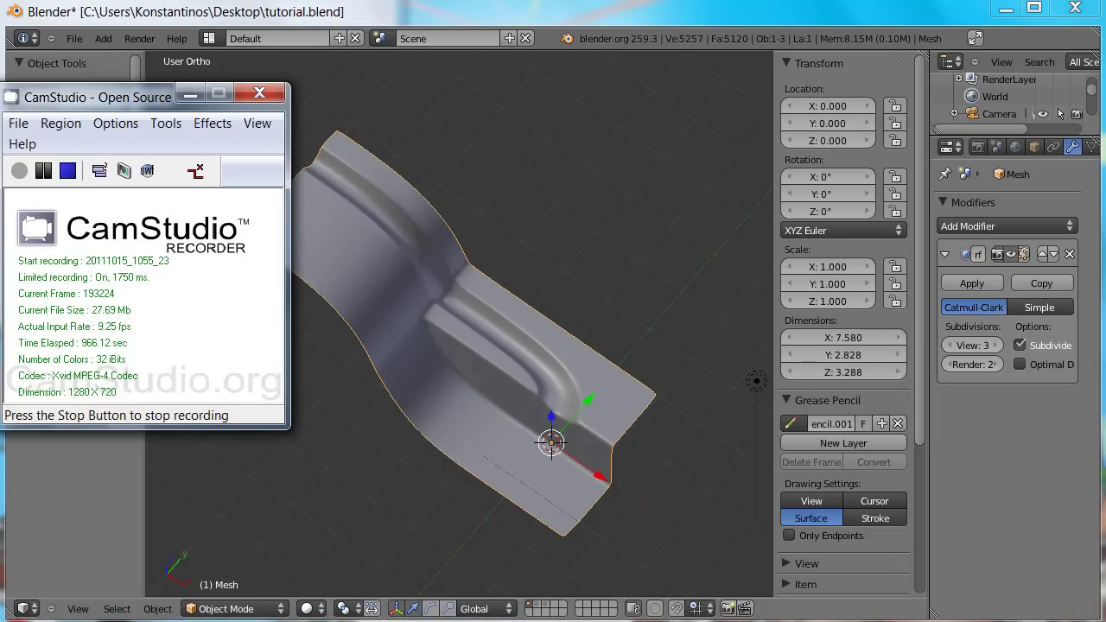